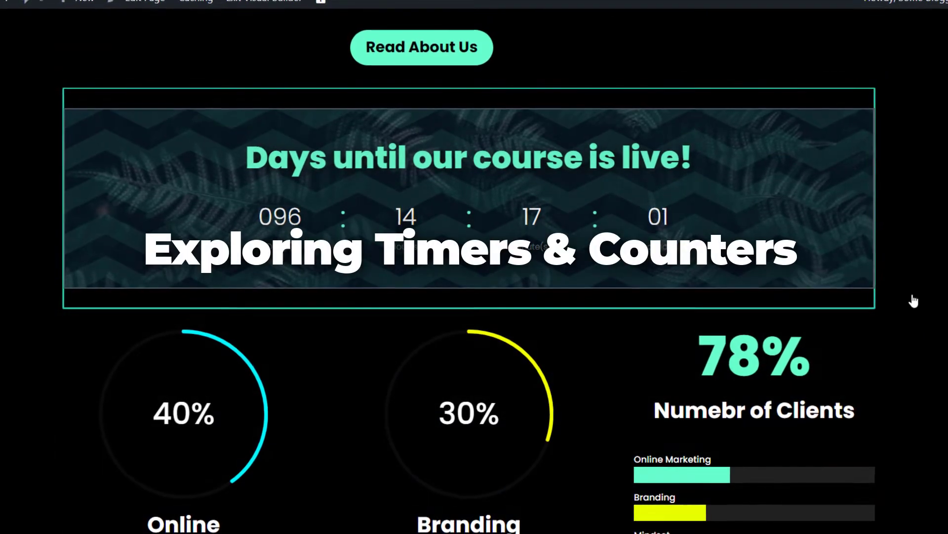
# Add a single-column row below the mission text and browse the Insert Module list for Countdown Timer
pyautogui.scroll(-3, 859, 420)
pyautogui.scroll(1, 859, 420)
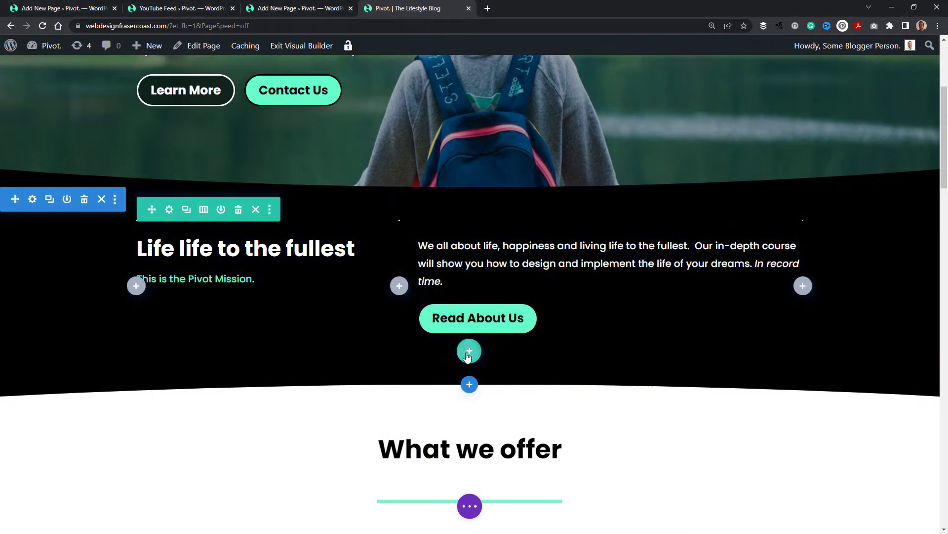
pyautogui.click(469, 350)
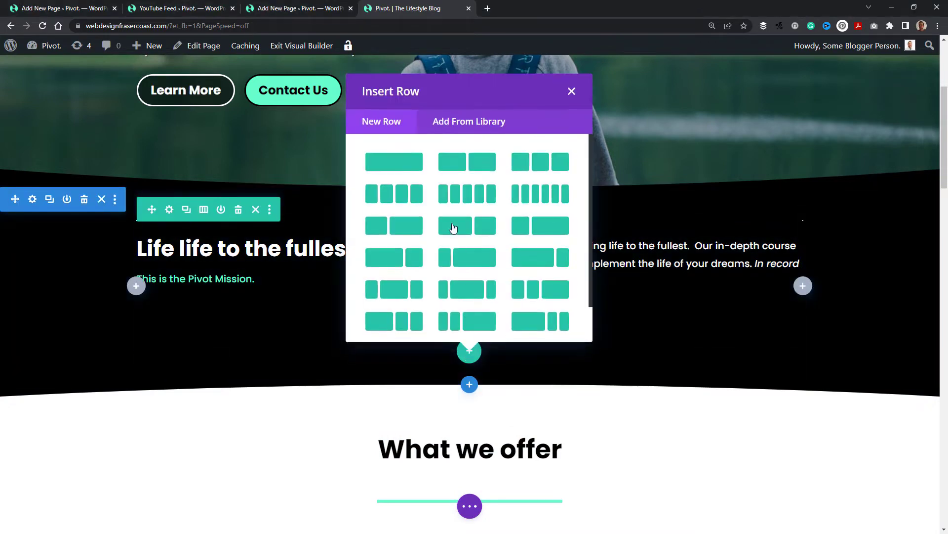
pyautogui.click(398, 167)
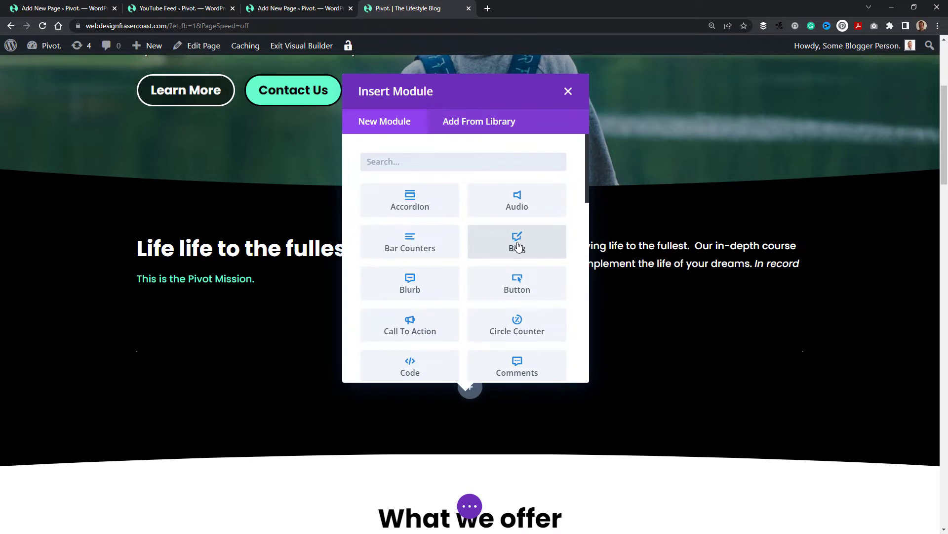
pyautogui.scroll(-1, 432, 245)
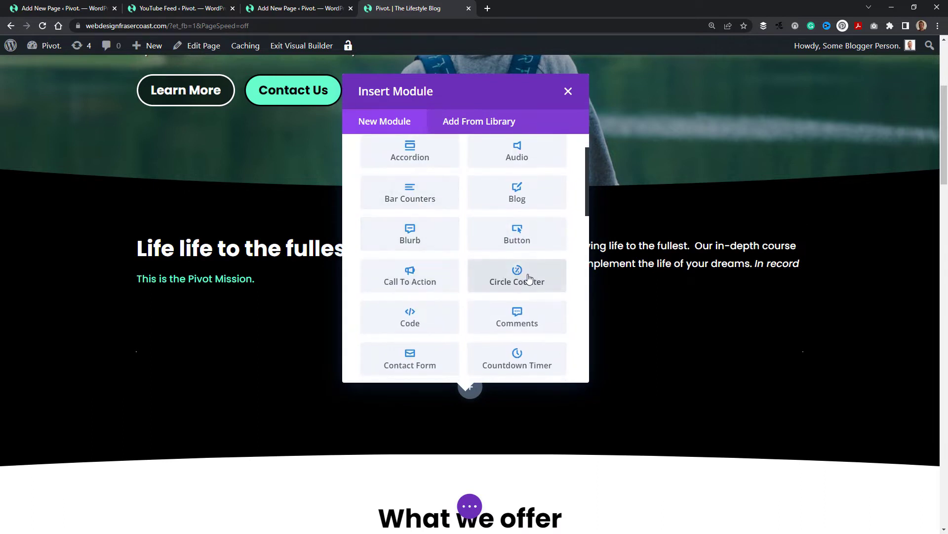
pyautogui.scroll(-3, 528, 278)
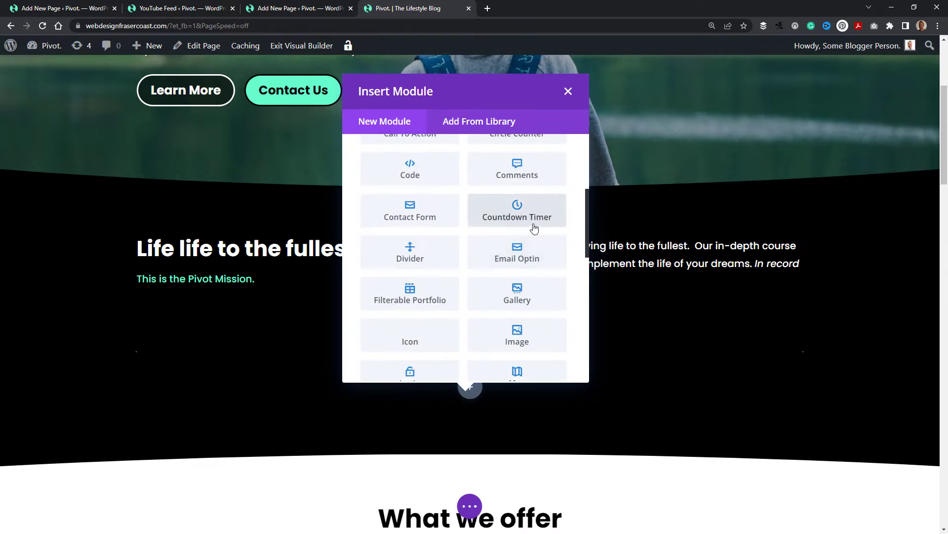
pyautogui.scroll(-5, 536, 236)
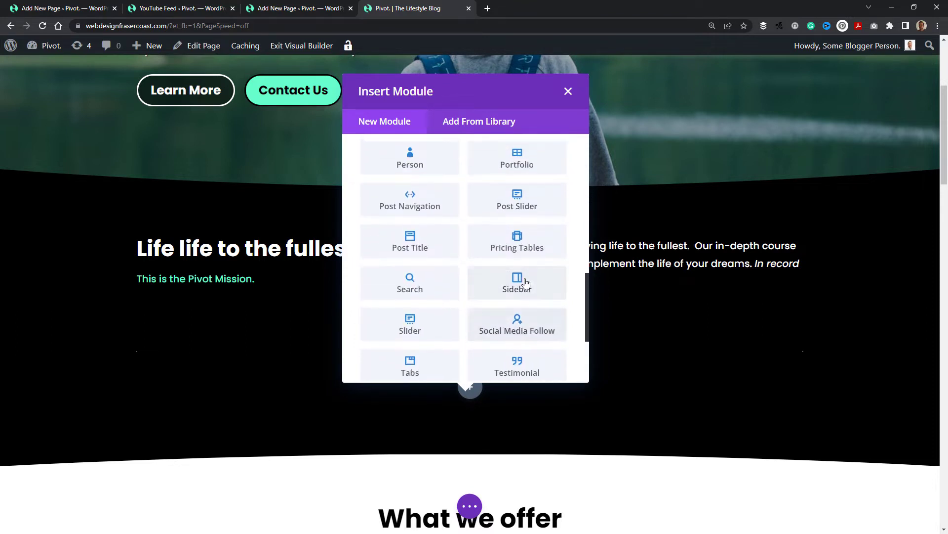
pyautogui.scroll(1, 529, 198)
pyautogui.scroll(-1, 526, 259)
pyautogui.scroll(-2, 528, 262)
pyautogui.scroll(10, 510, 257)
# Insert a Countdown Timer module and set its background colour to black
pyautogui.click(511, 257)
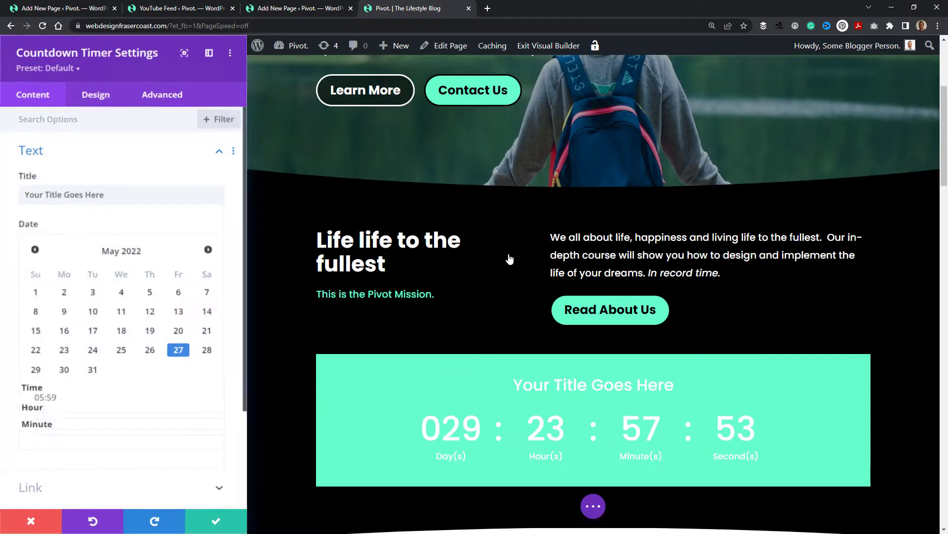
pyautogui.scroll(-2, 620, 261)
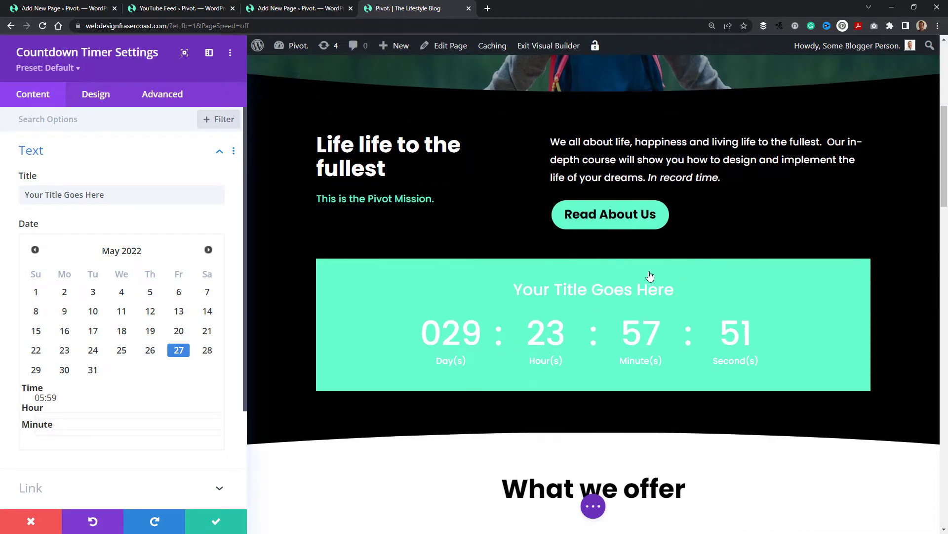
pyautogui.scroll(-3, 119, 346)
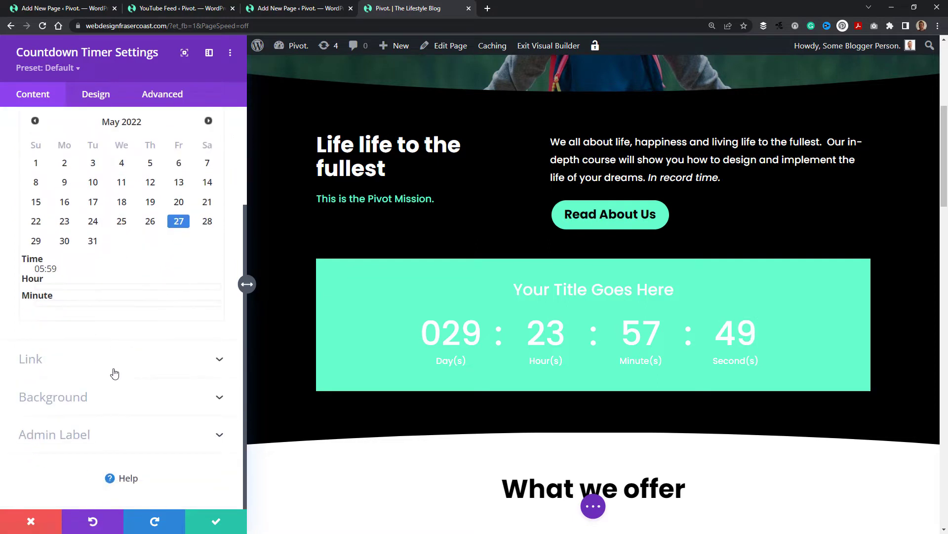
pyautogui.click(88, 400)
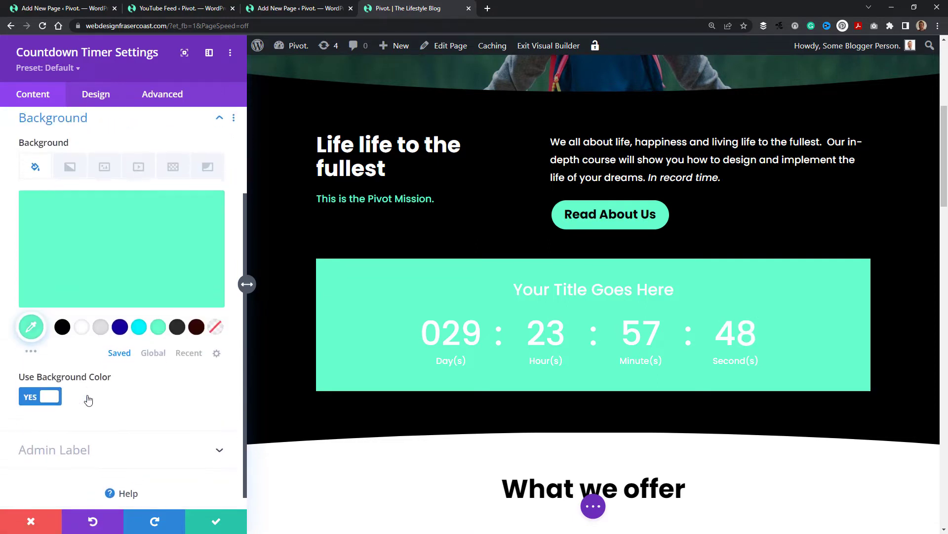
pyautogui.click(63, 335)
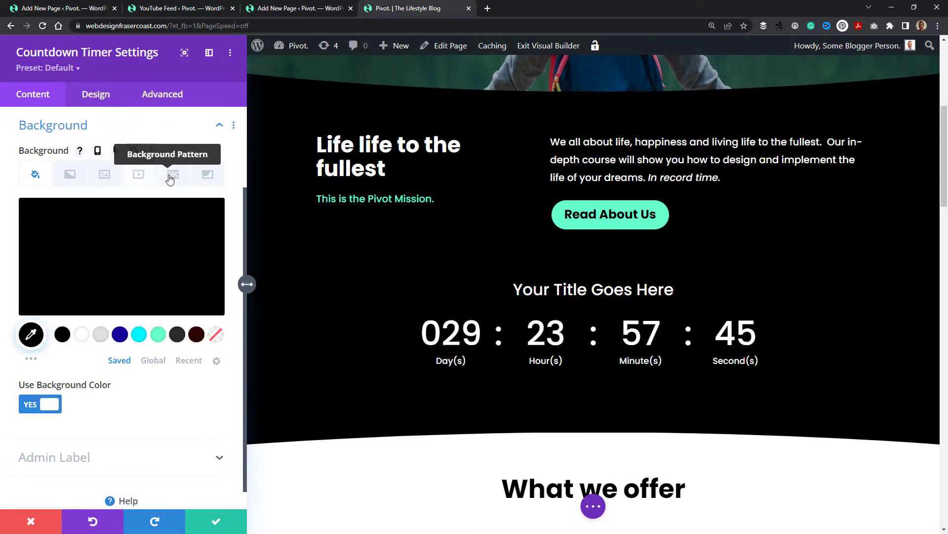
# Set the dark fern image from the media library as the timer's background image
pyautogui.click(112, 180)
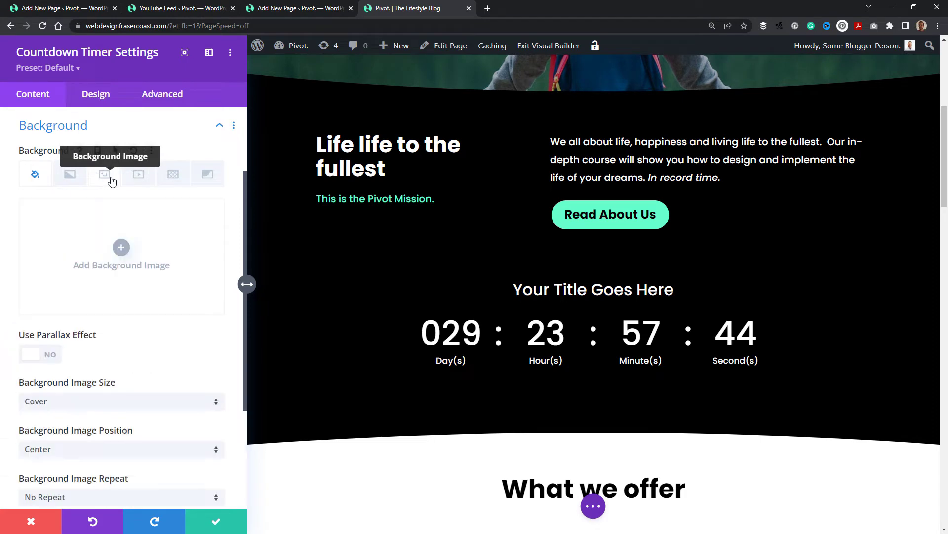
pyautogui.click(124, 256)
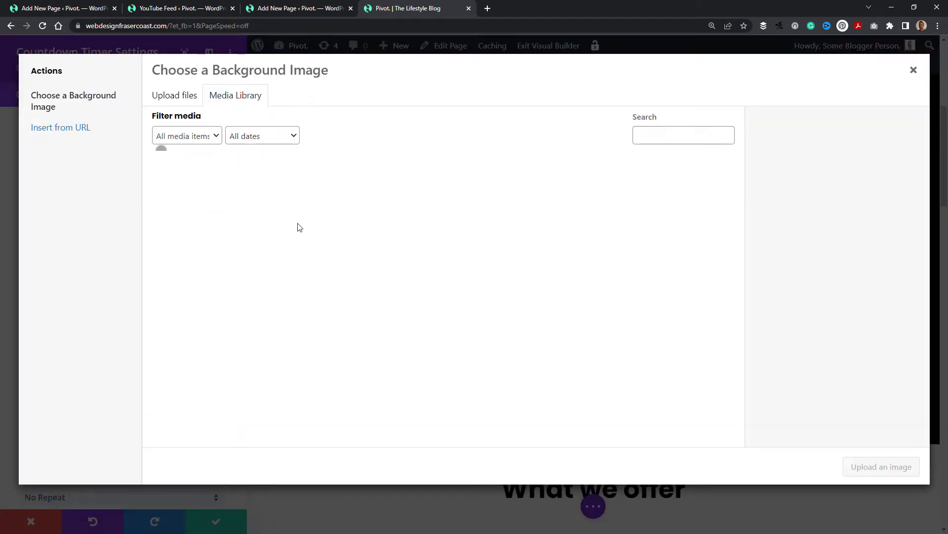
pyautogui.scroll(-3, 475, 247)
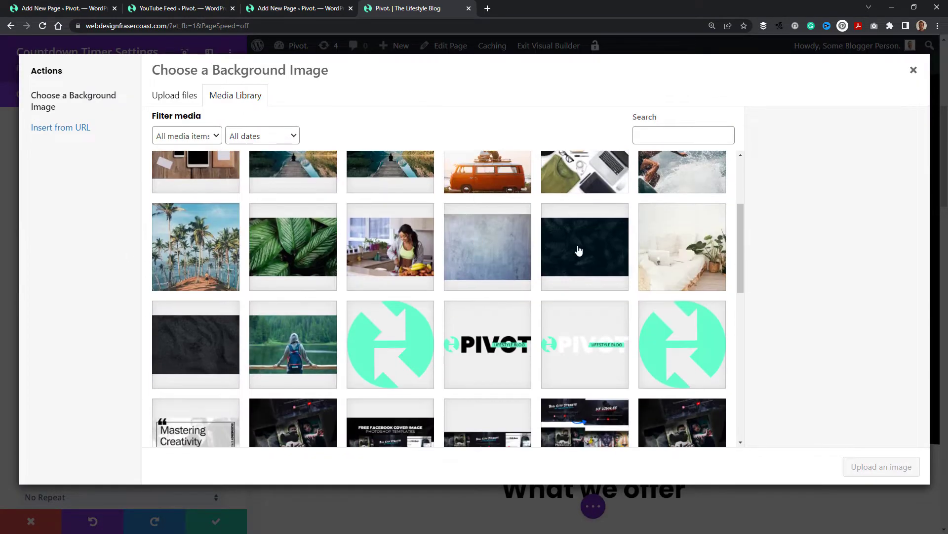
pyautogui.click(579, 250)
pyautogui.click(889, 467)
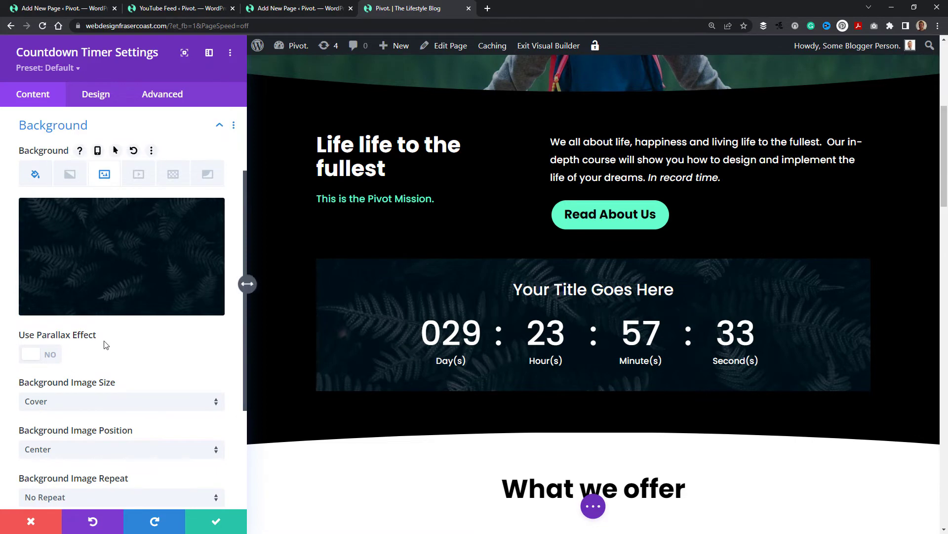
# Replace the 'Your Title Goes Here' placeholder with 'Days until our course is live!'
pyautogui.scroll(3, 142, 337)
pyautogui.click(202, 157)
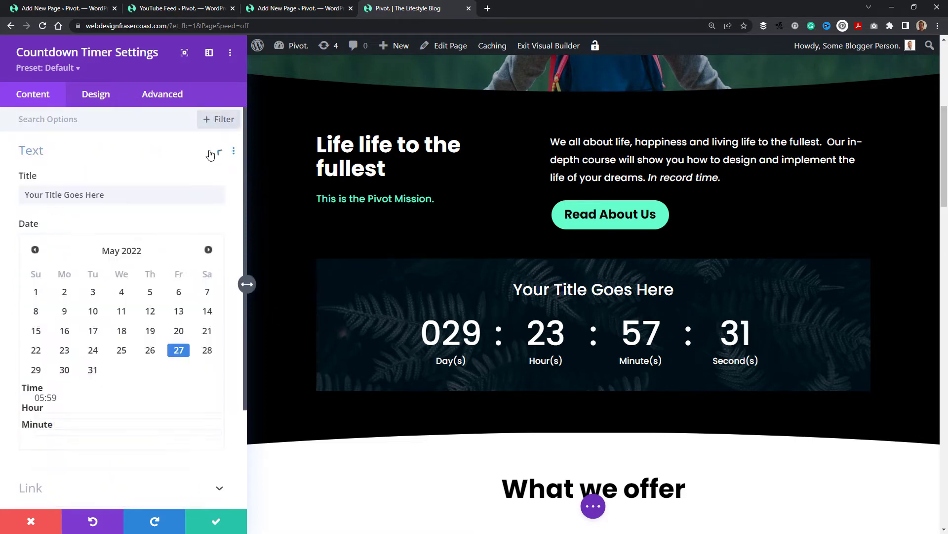
pyautogui.click(108, 196)
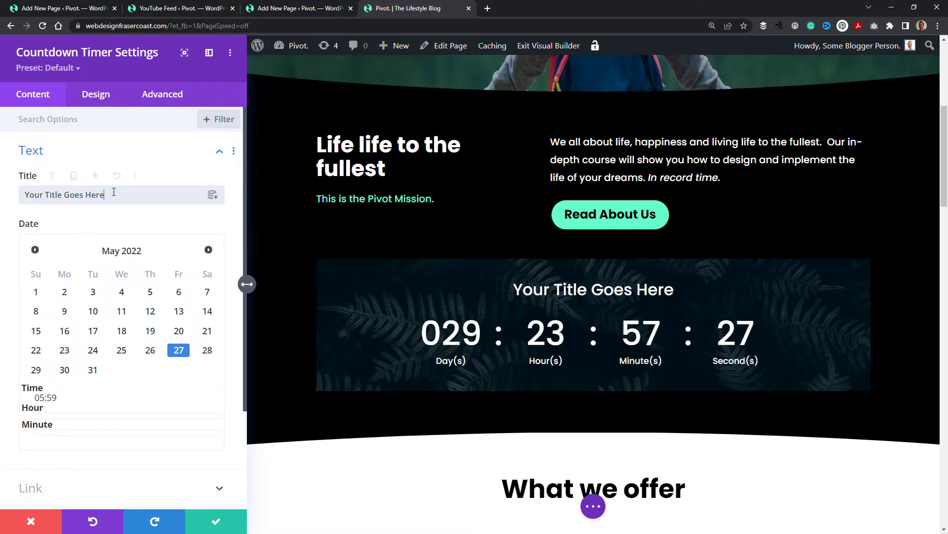
pyautogui.tripleClick(33, 189)
pyautogui.write('Days ')
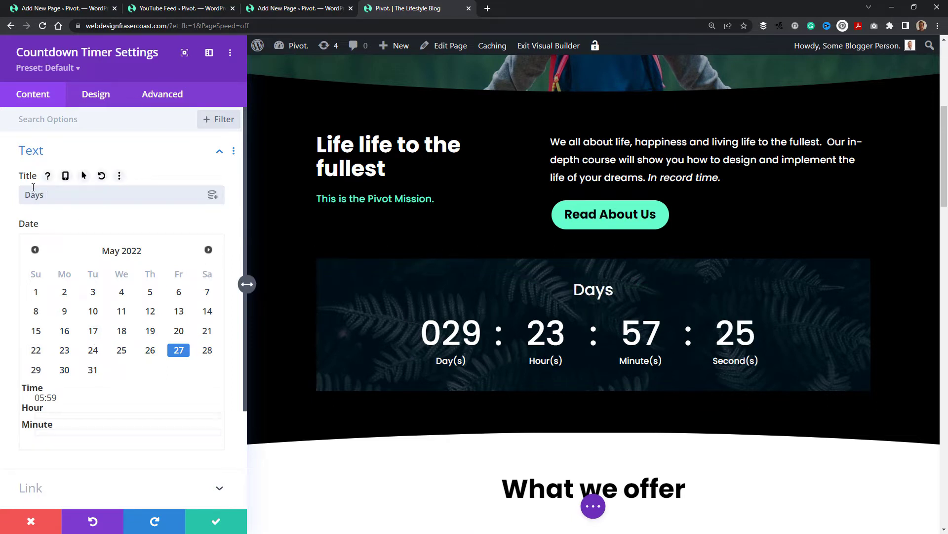
pyautogui.write('untr')
pyautogui.press('BackSpace')
pyautogui.write('il ')
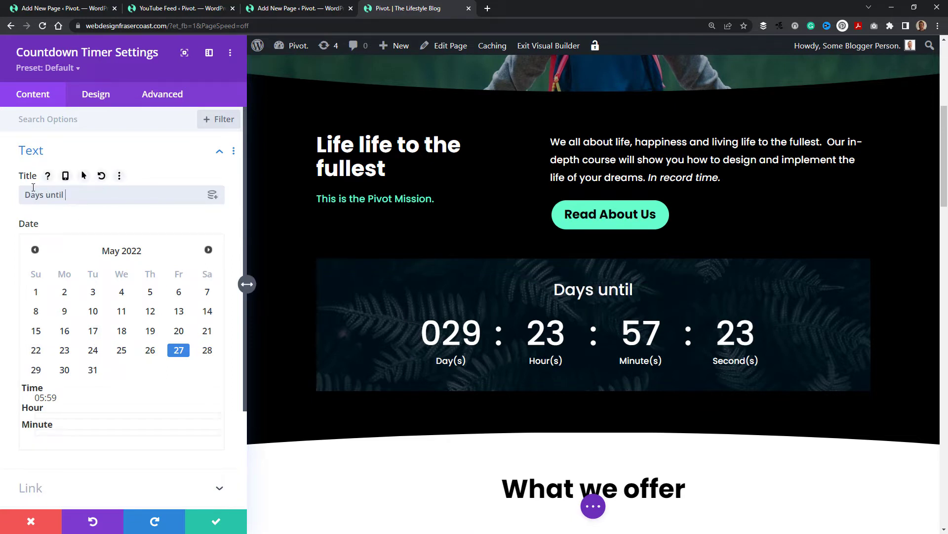
pyautogui.write('our course is live')
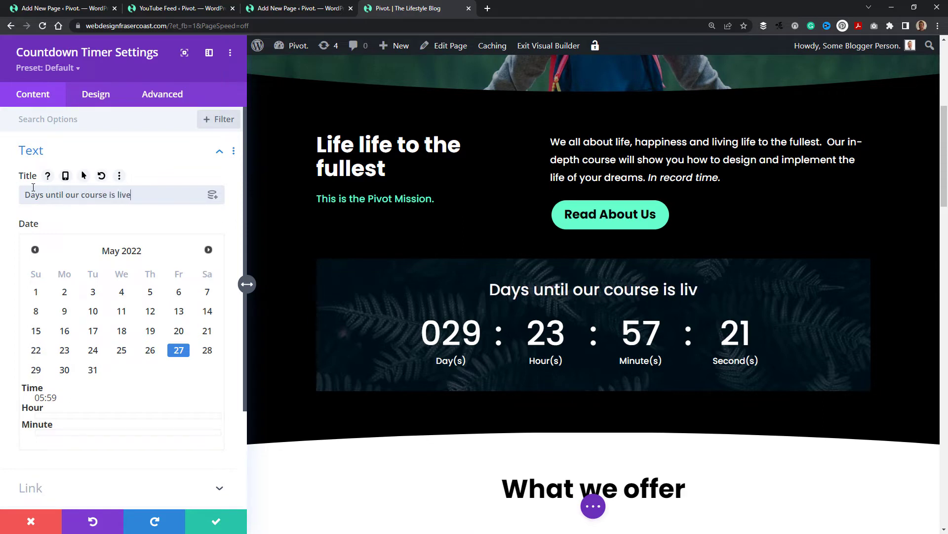
pyautogui.write('!')
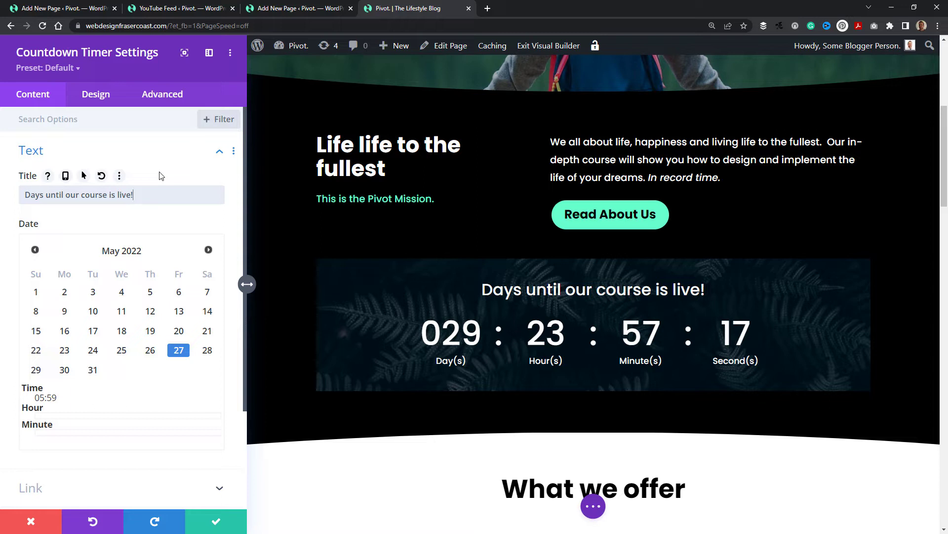
# Set the countdown target date to August 1, 2022
pyautogui.click(209, 250)
pyautogui.click(122, 292)
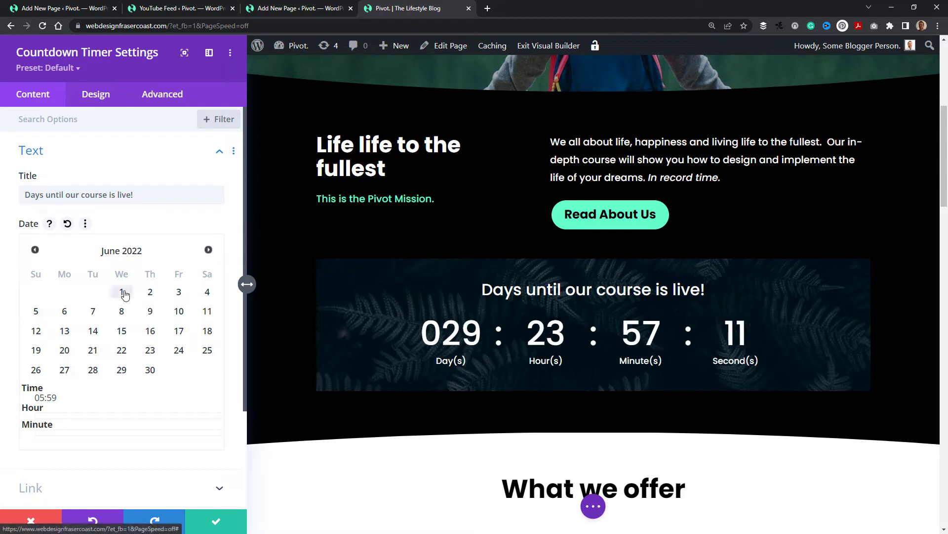
pyautogui.click(208, 250)
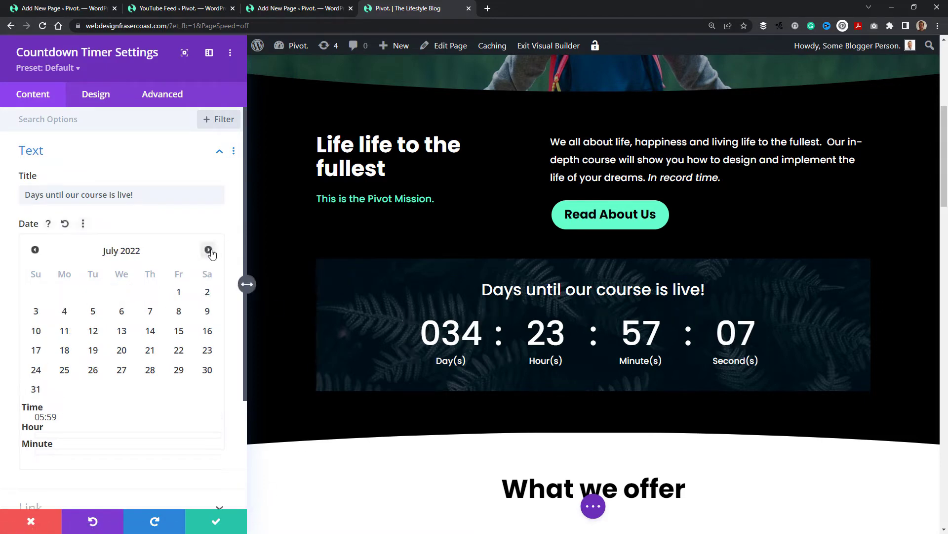
pyautogui.click(208, 250)
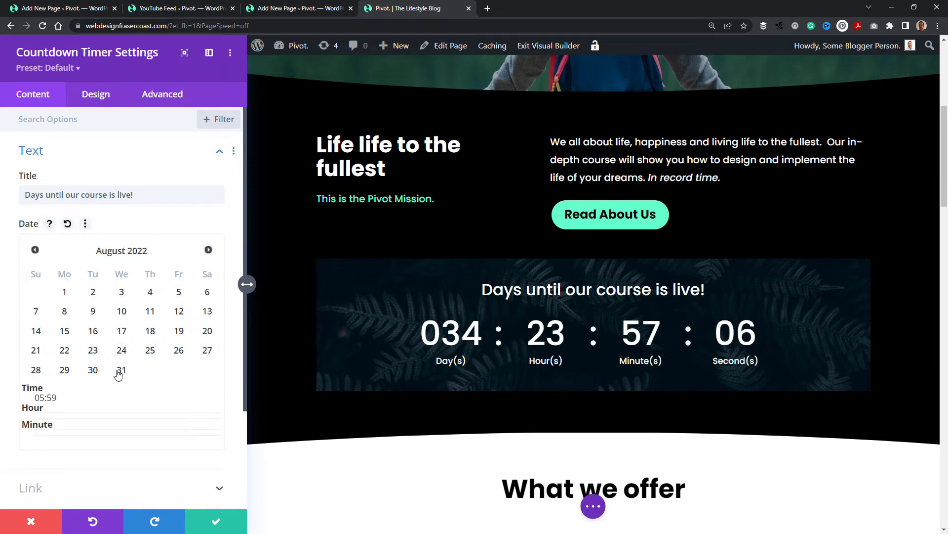
pyautogui.click(64, 292)
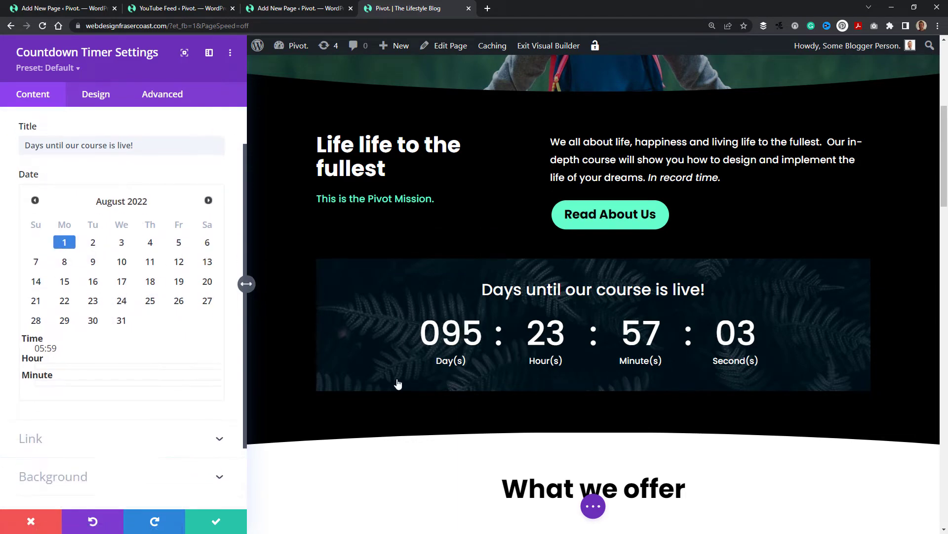
# Set the target time to 20:30 with the Hour and Minute sliders
pyautogui.scroll(-1, 49, 385)
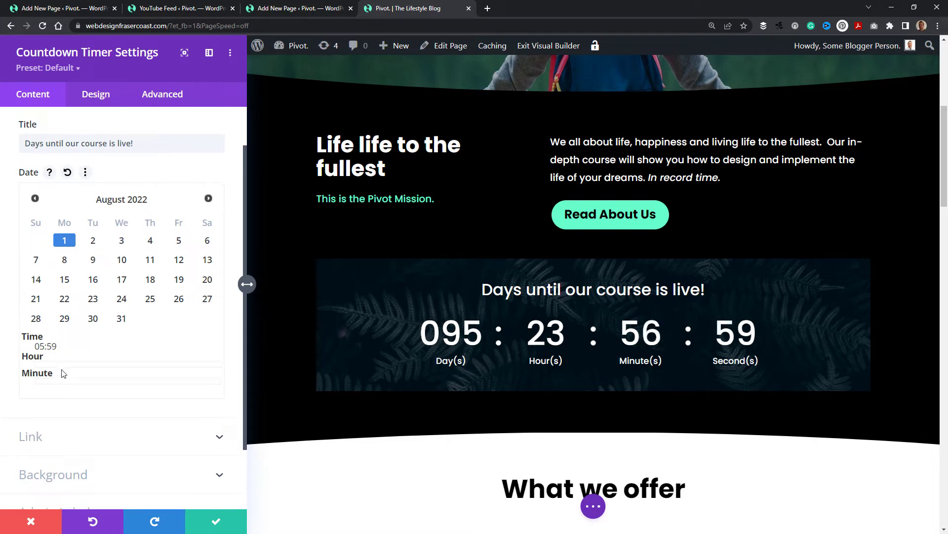
pyautogui.scroll(-1, 61, 370)
pyautogui.click(60, 316)
pyautogui.click(68, 317)
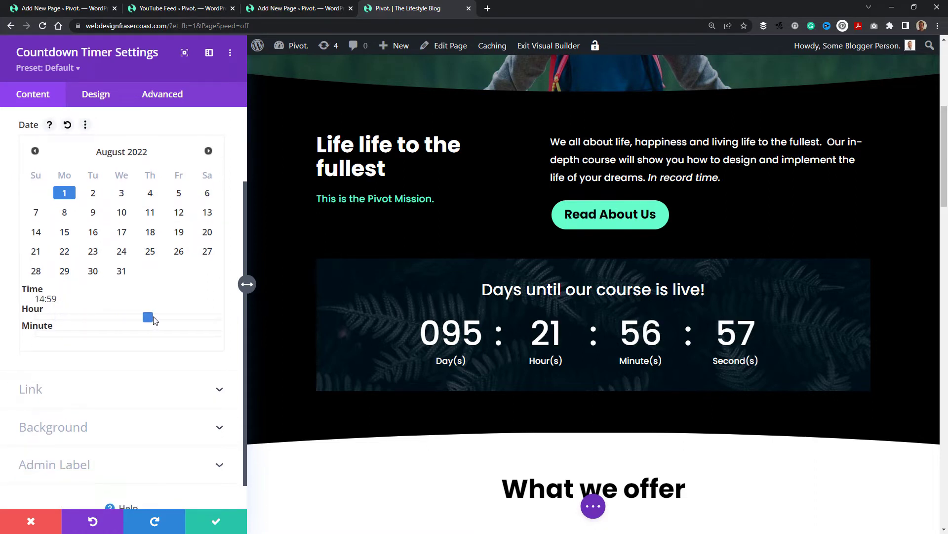
pyautogui.moveTo(160, 318); pyautogui.dragTo(191, 318)
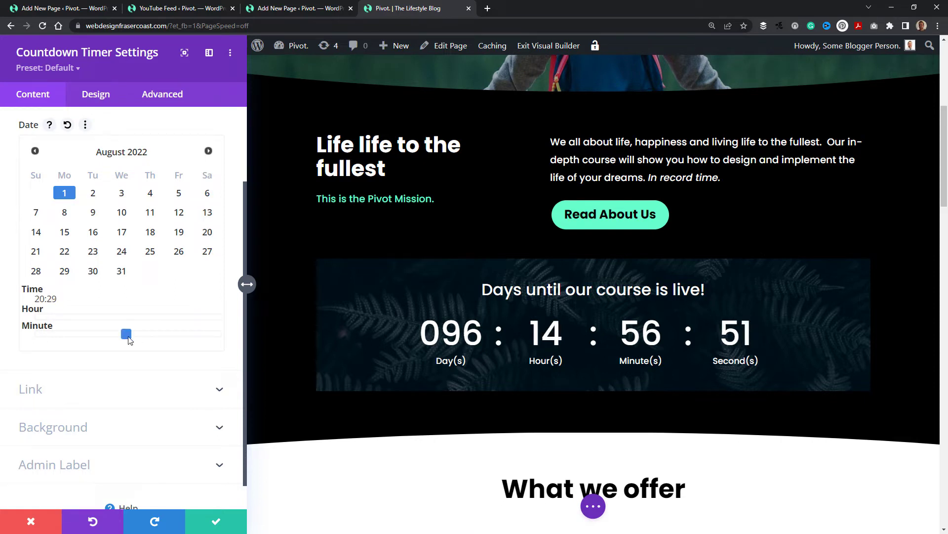
pyautogui.moveTo(129, 340); pyautogui.dragTo(133, 340)
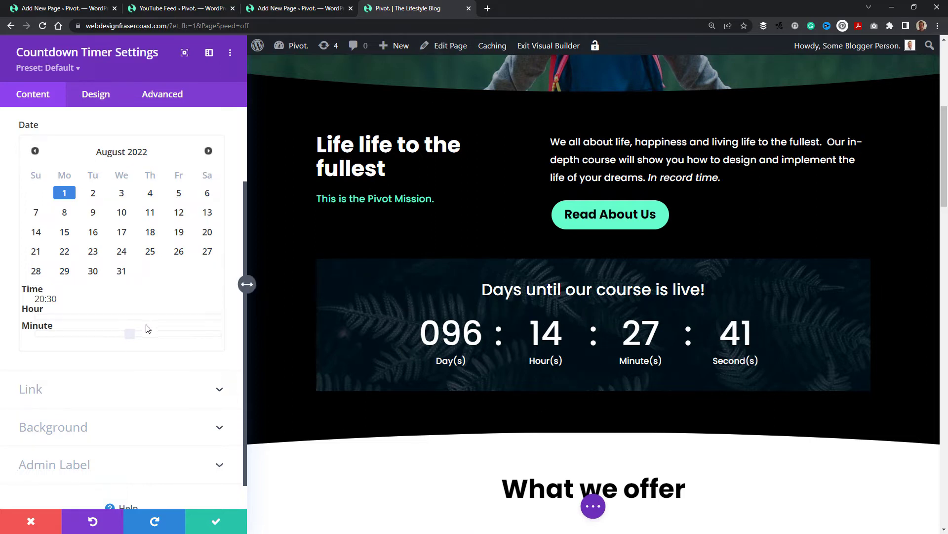
pyautogui.scroll(2, 148, 328)
# Toggle the countdown's background colour off and back on in its Background settings
pyautogui.scroll(-3, 148, 316)
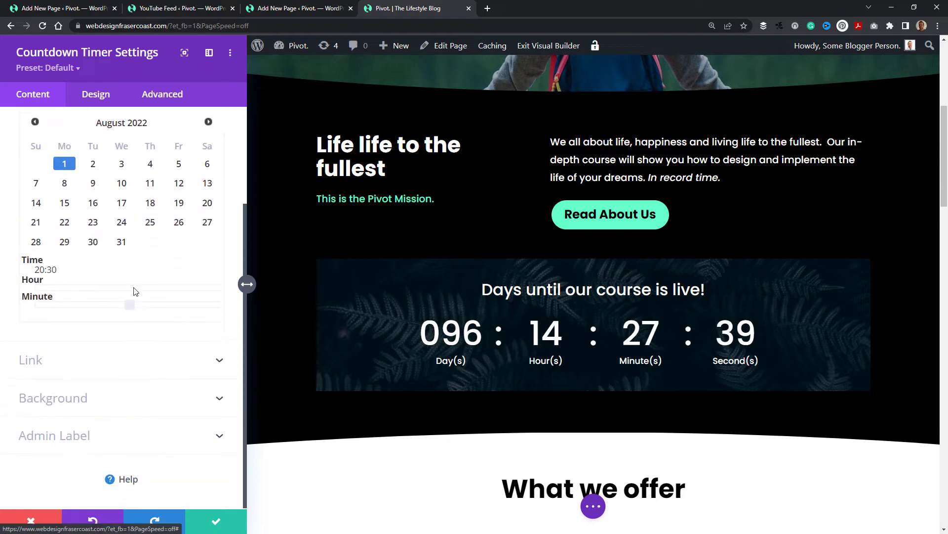
pyautogui.click(113, 400)
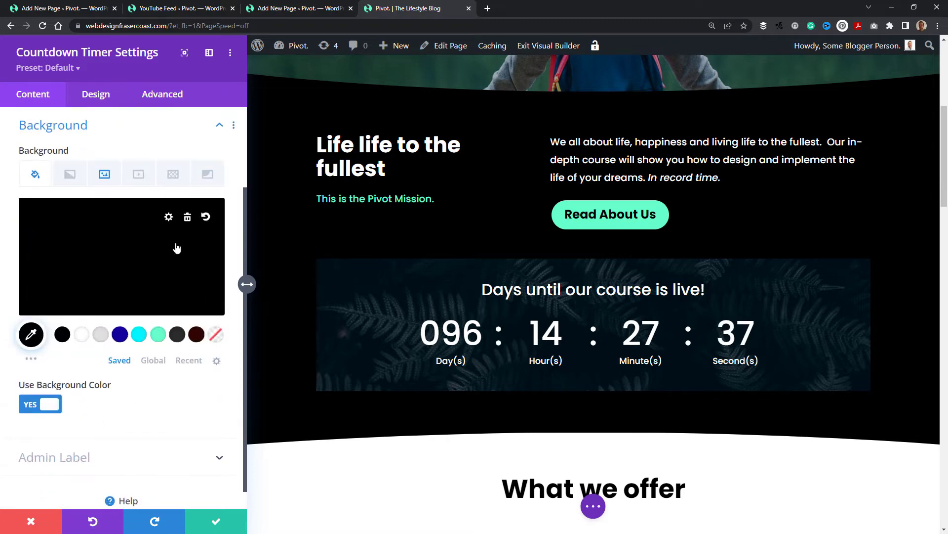
pyautogui.click(49, 385)
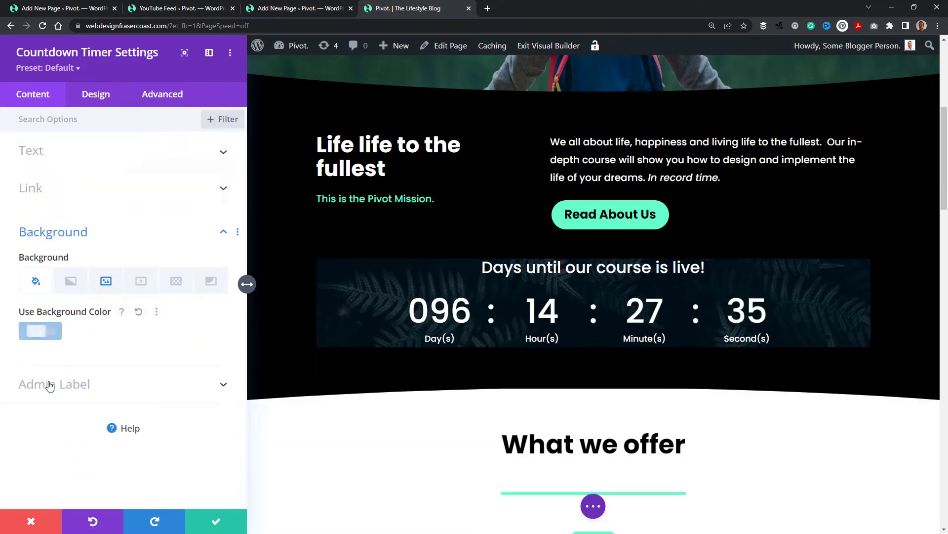
pyautogui.click(50, 385)
pyautogui.click(79, 235)
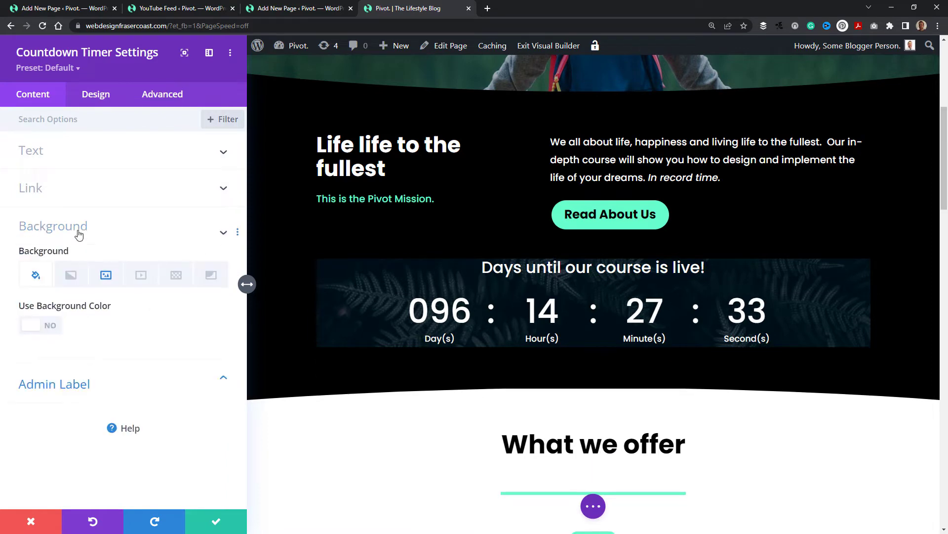
pyautogui.click(44, 332)
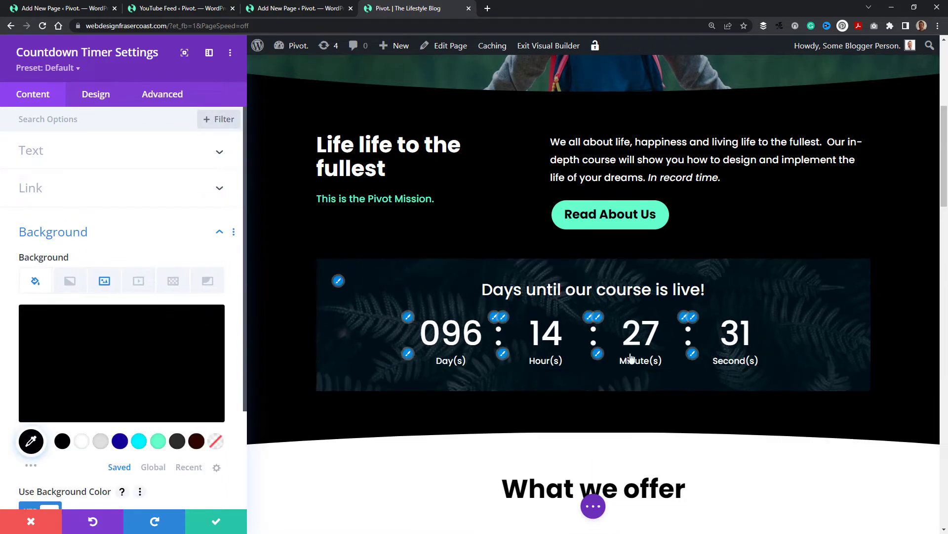
# Add a mint Zig Zag background pattern at low opacity, rgba(102,255,204,0.08)
pyautogui.click(174, 282)
pyautogui.scroll(-1, 119, 316)
pyautogui.click(117, 331)
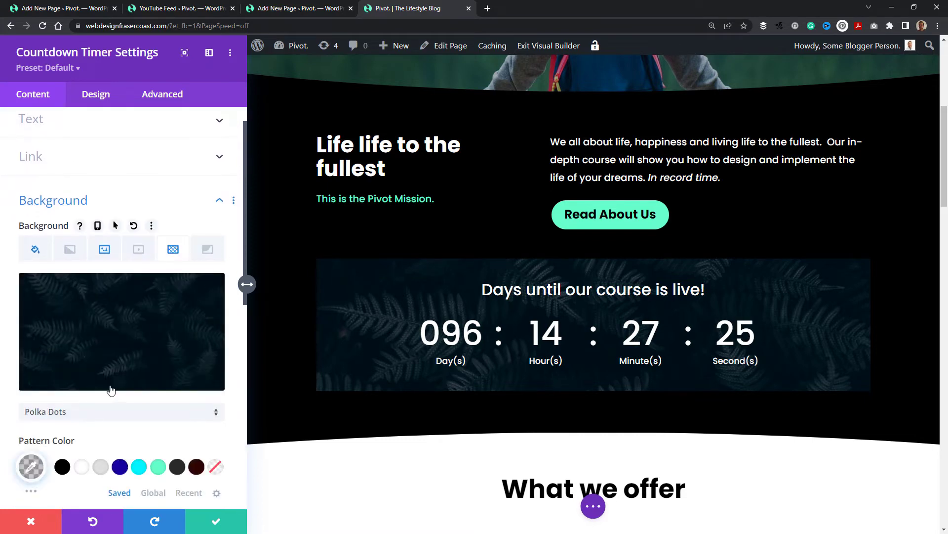
pyautogui.scroll(-2, 54, 316)
pyautogui.click(83, 317)
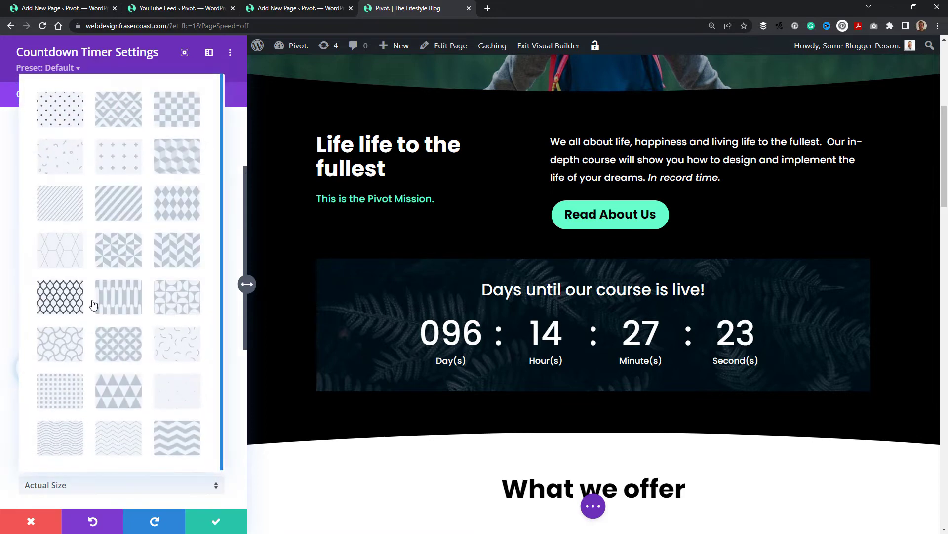
pyautogui.click(177, 439)
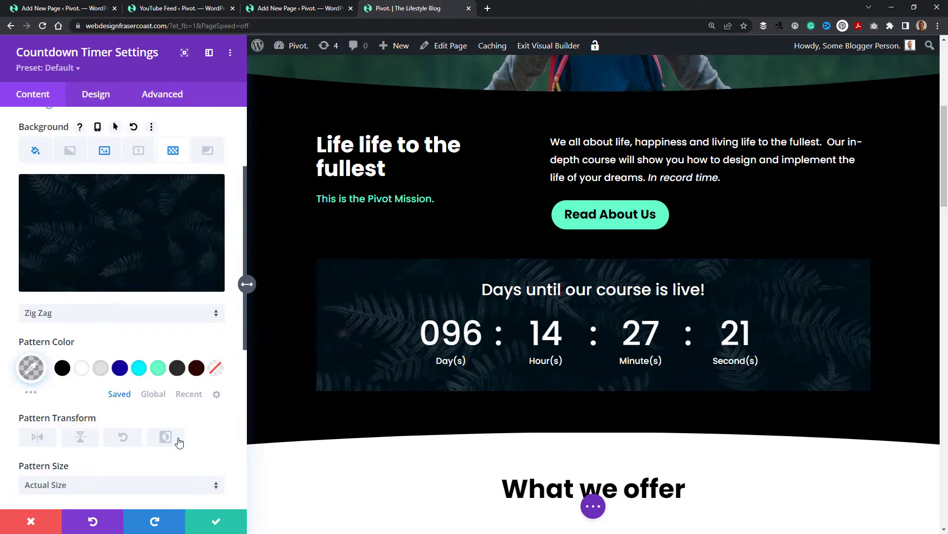
pyautogui.click(33, 367)
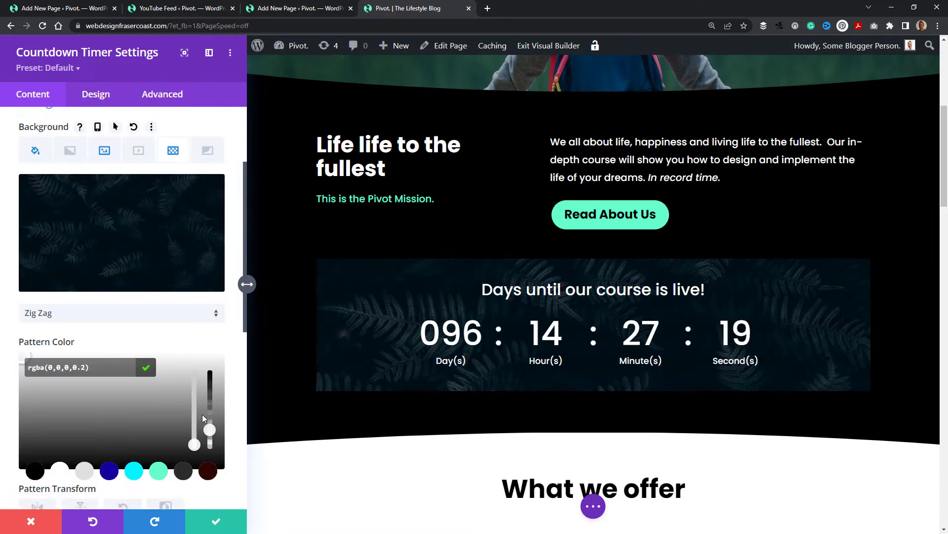
pyautogui.click(159, 470)
pyautogui.moveTo(210, 430); pyautogui.dragTo(207, 450)
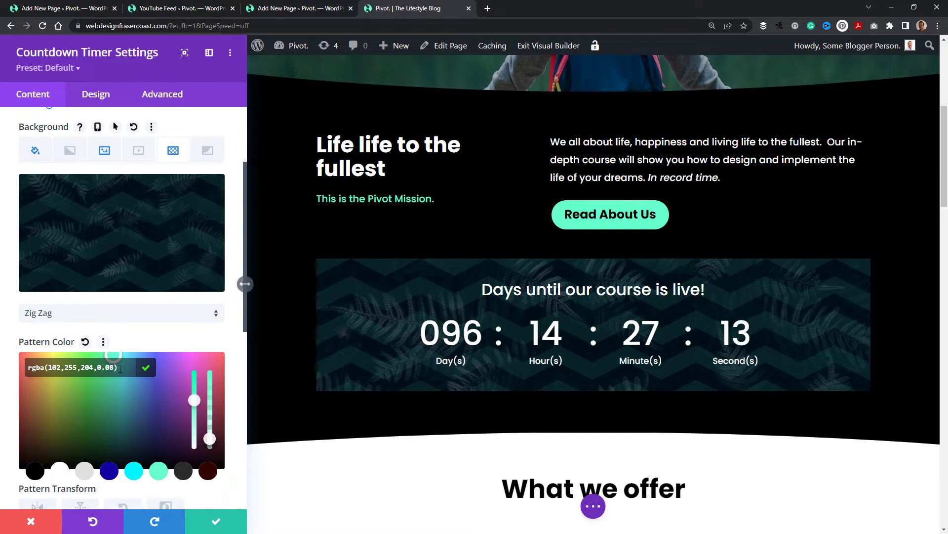
pyautogui.scroll(-8, 156, 368)
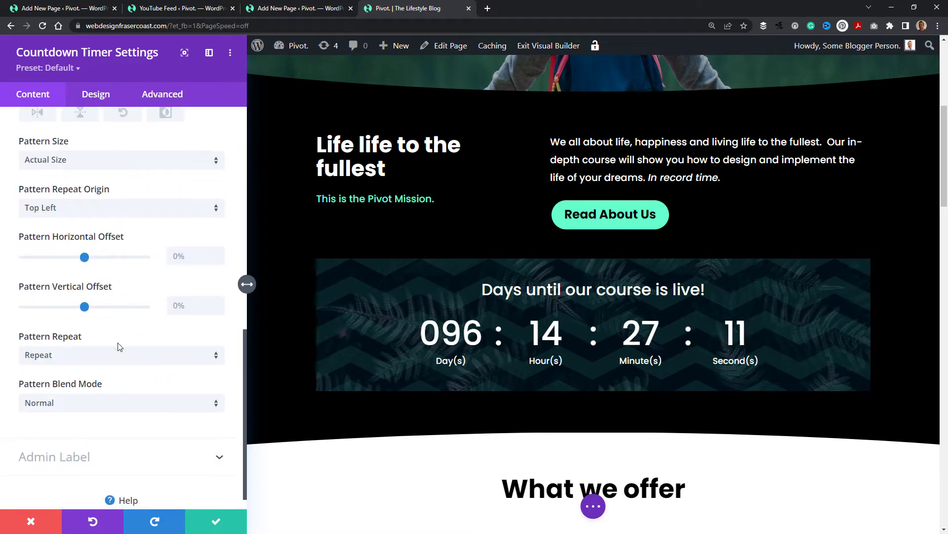
pyautogui.scroll(4, 118, 366)
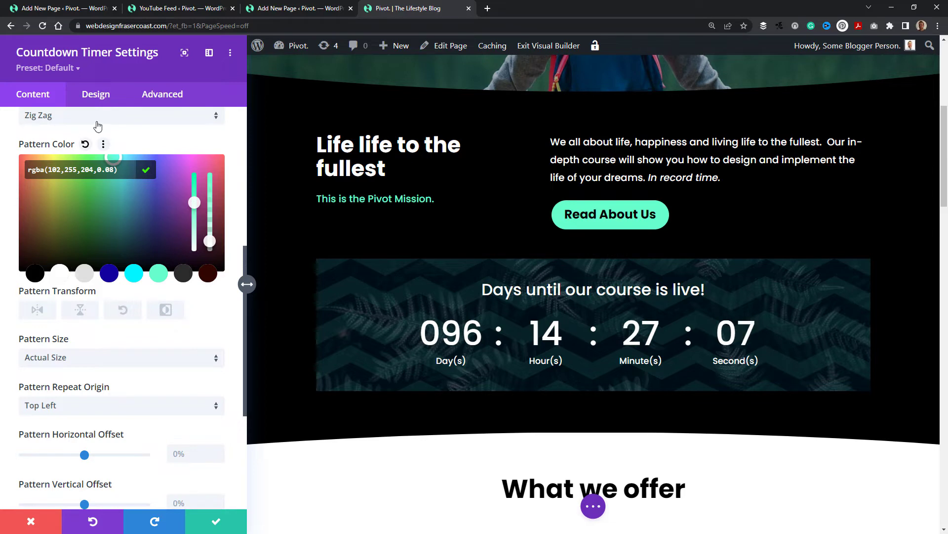
# In Design > Text, try other alignments and keep the countdown text centred
pyautogui.click(95, 95)
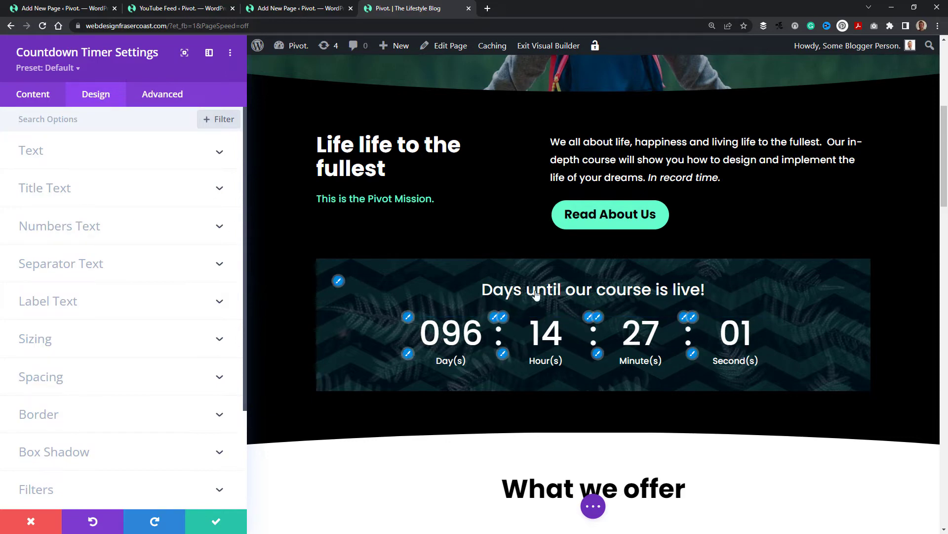
pyautogui.click(45, 152)
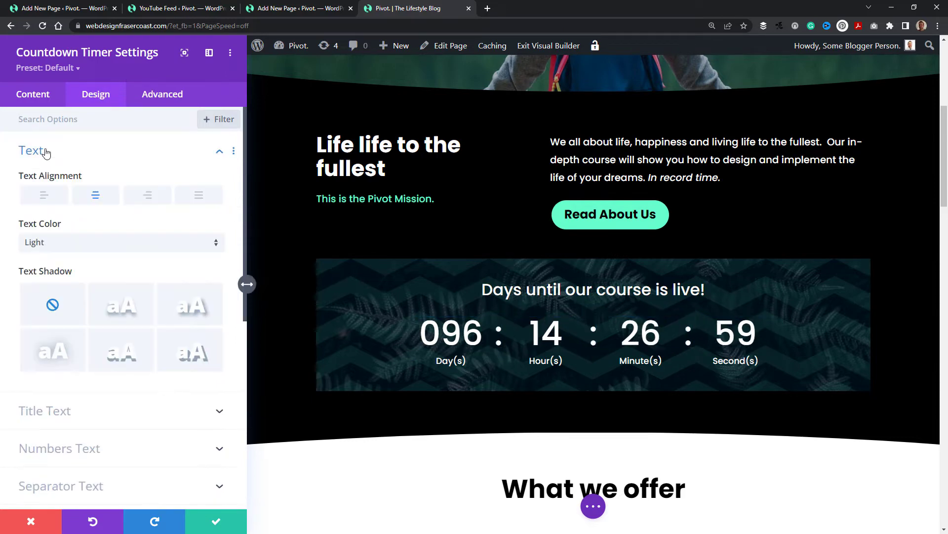
pyautogui.click(147, 195)
pyautogui.click(197, 197)
pyautogui.click(111, 196)
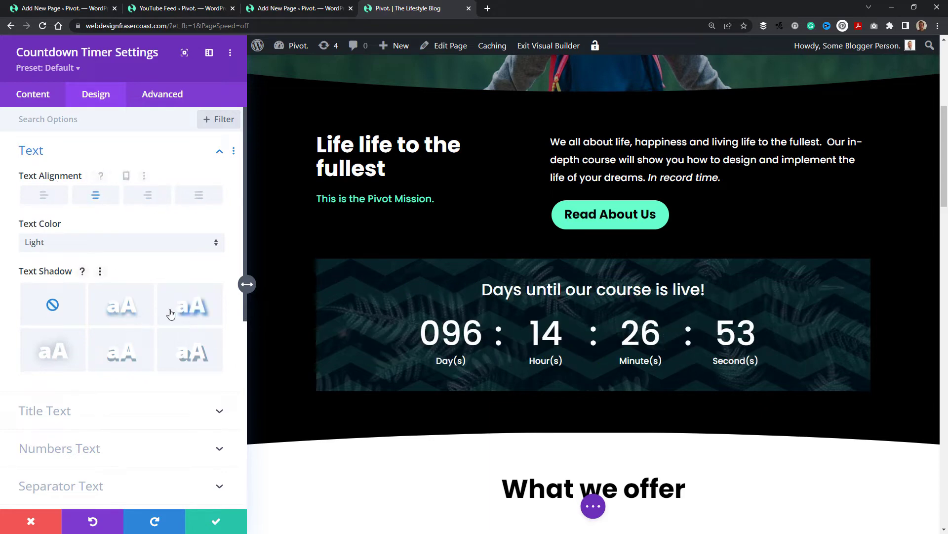
# Apply the third text shadow preset and adjust the shadow colour's opacity
pyautogui.click(192, 308)
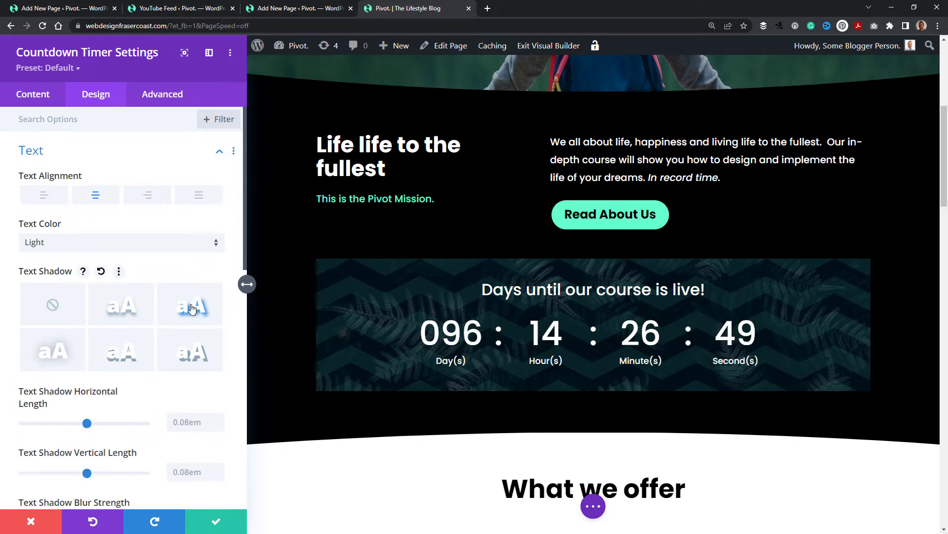
pyautogui.scroll(-6, 59, 360)
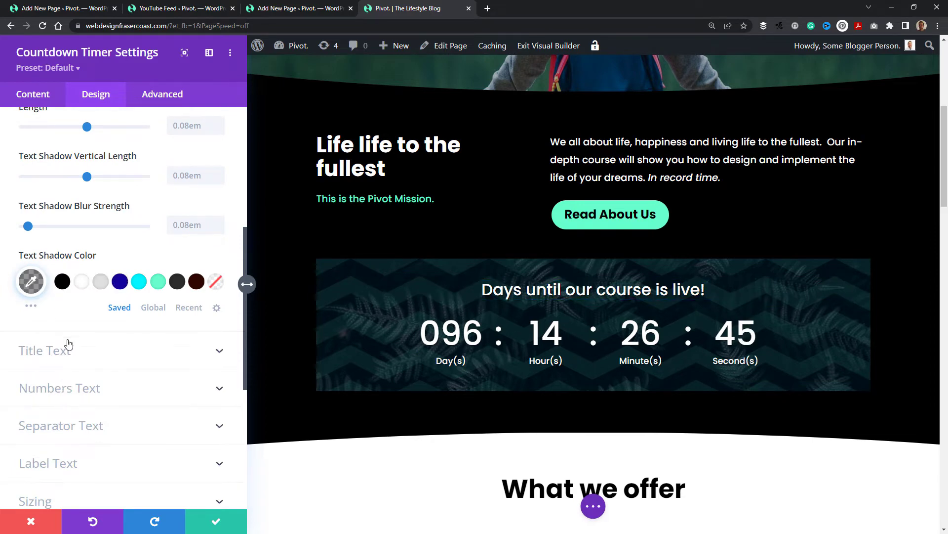
pyautogui.scroll(2, 34, 373)
pyautogui.click(31, 378)
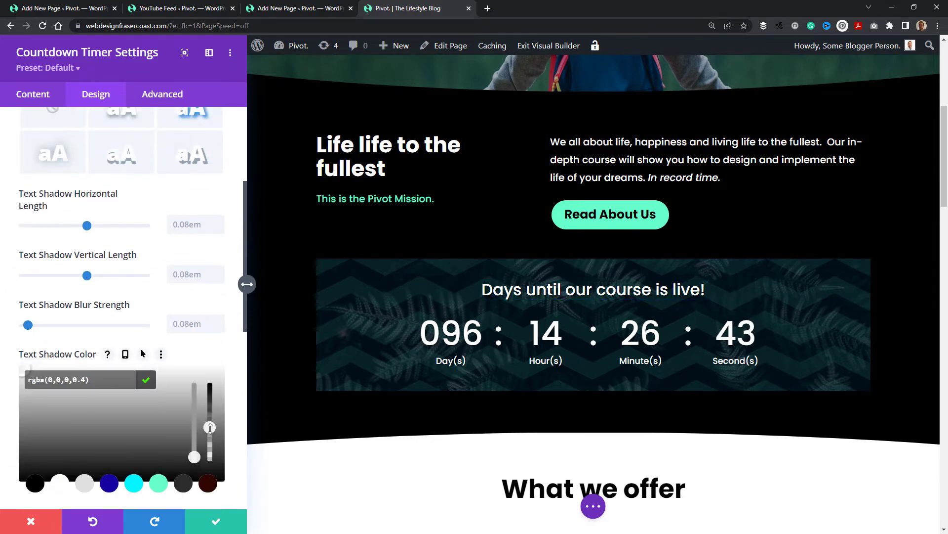
pyautogui.moveTo(210, 427); pyautogui.dragTo(210, 390)
pyautogui.click(183, 341)
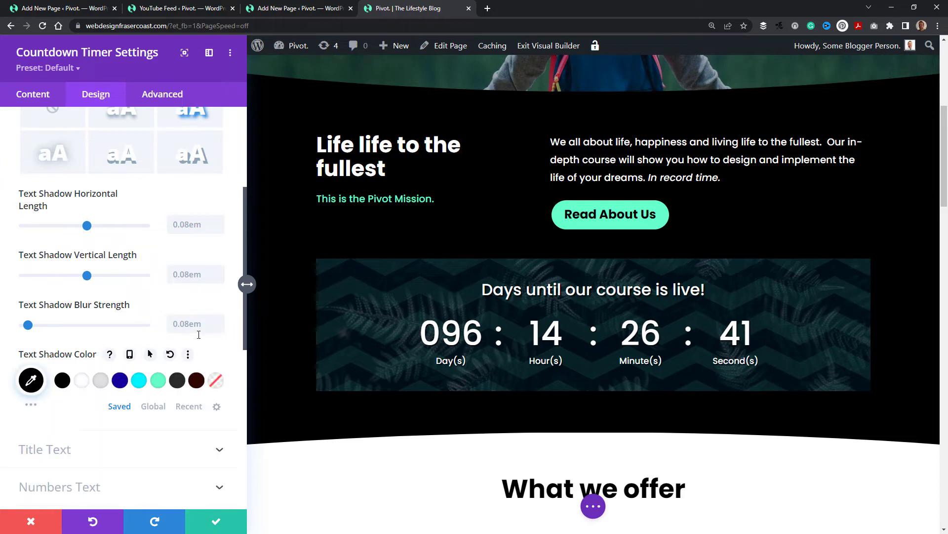
# Set the text shadow's blur strength and vertical length to 0.4em each
pyautogui.scroll(-2, 84, 406)
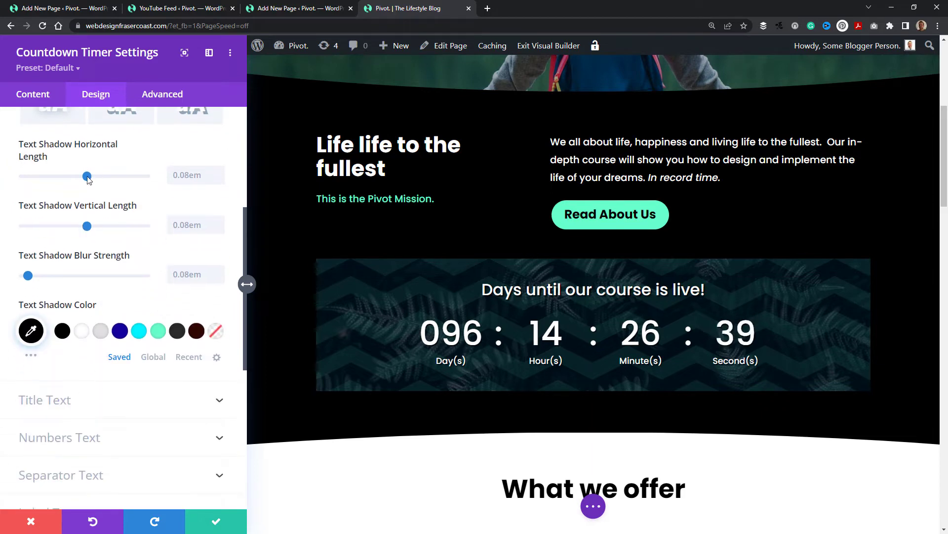
pyautogui.moveTo(30, 276); pyautogui.dragTo(47, 275)
pyautogui.moveTo(87, 226); pyautogui.dragTo(103, 227)
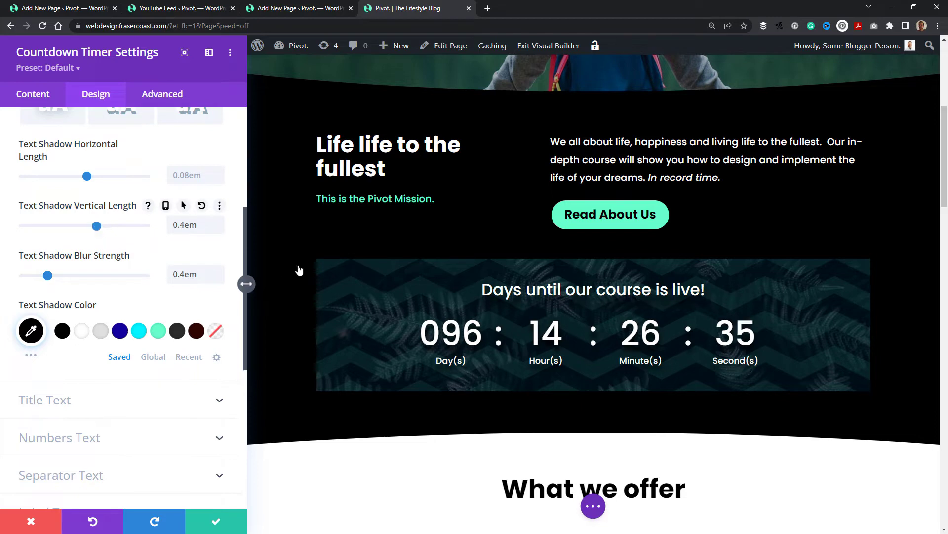
pyautogui.scroll(-1, 150, 266)
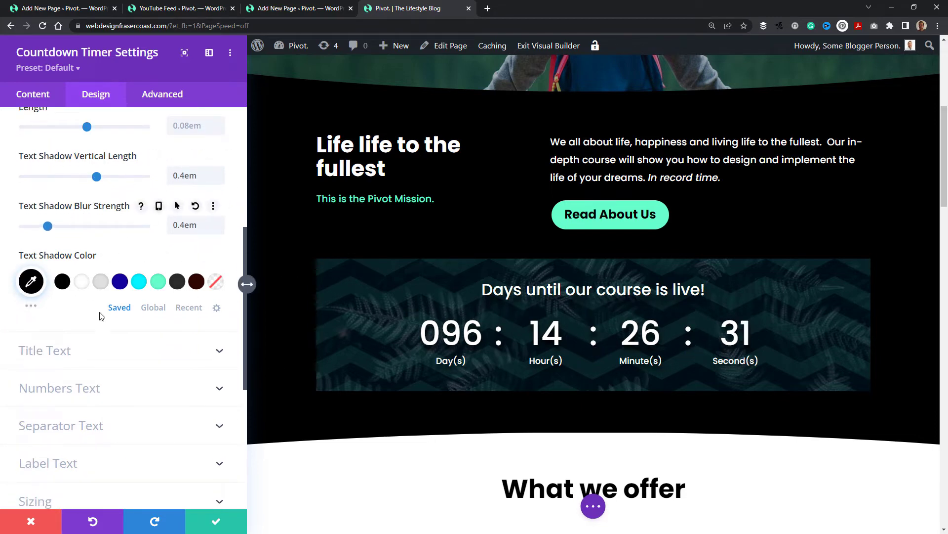
pyautogui.scroll(6, 118, 380)
pyautogui.scroll(2, 87, 180)
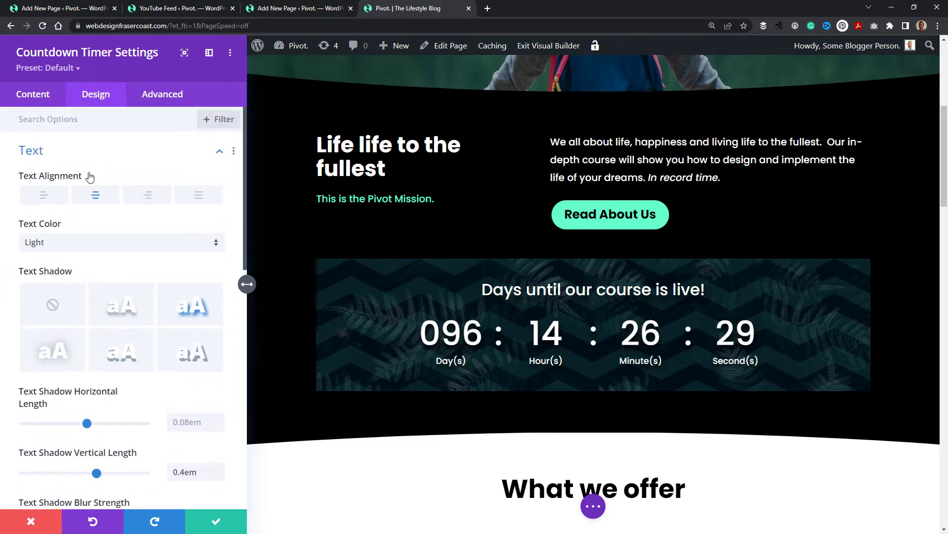
pyautogui.click(90, 159)
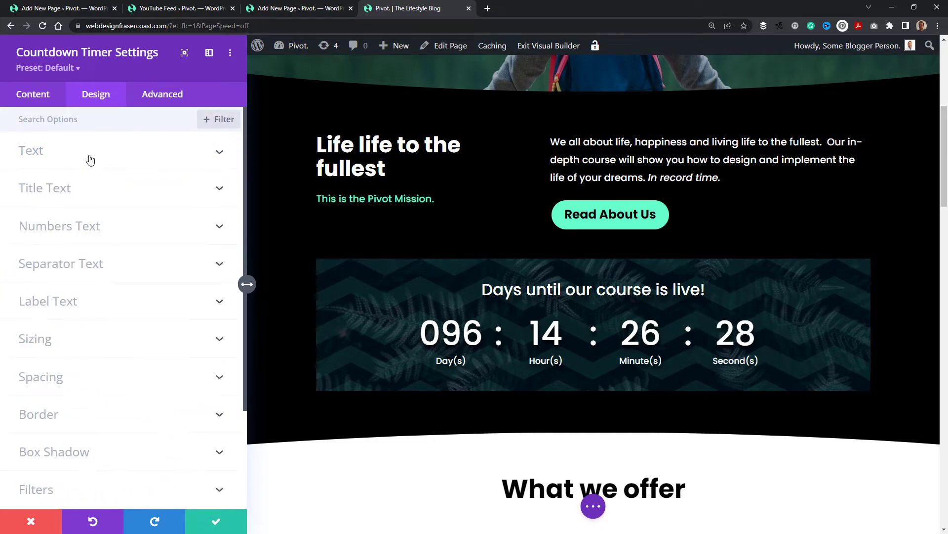
# Make the countdown title Ultra Bold, 41px and mint green, keeping its font
pyautogui.click(99, 188)
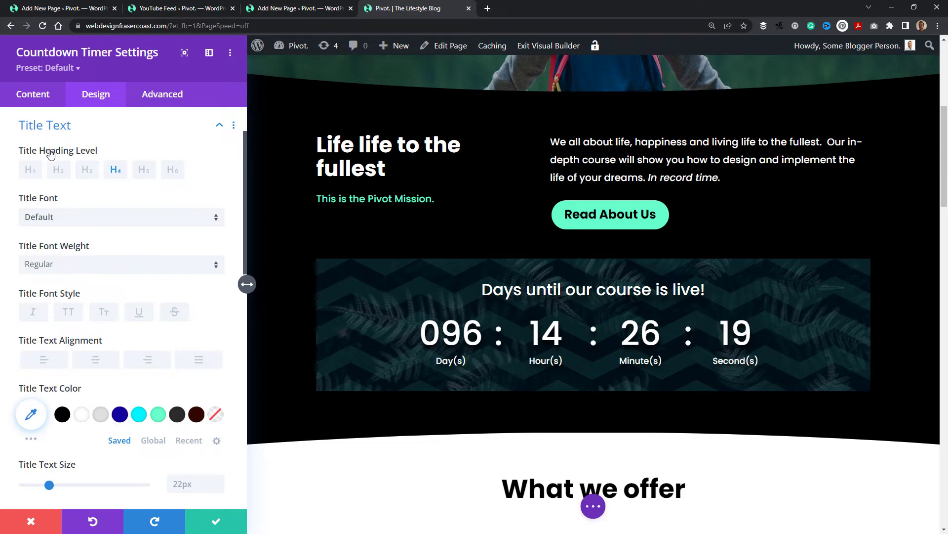
pyautogui.click(63, 267)
pyautogui.click(66, 360)
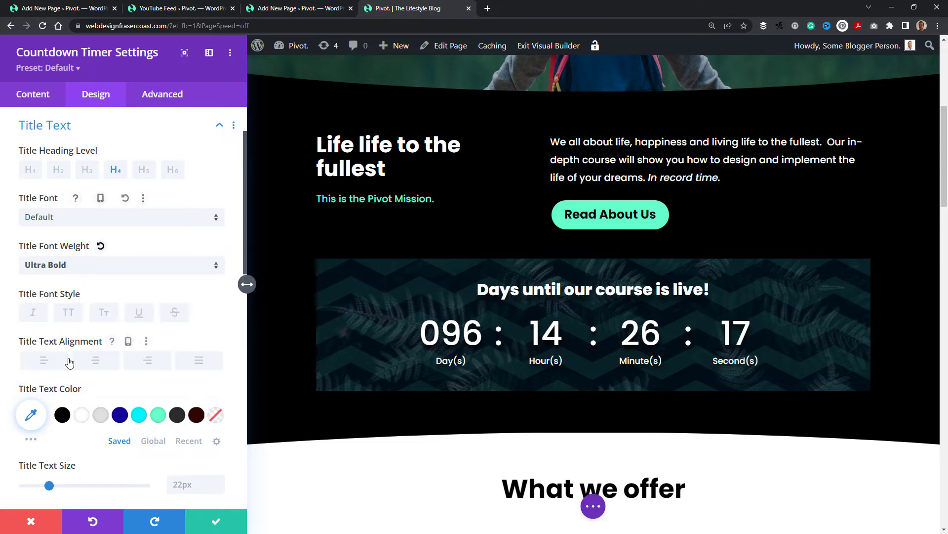
pyautogui.moveTo(50, 487); pyautogui.dragTo(76, 492)
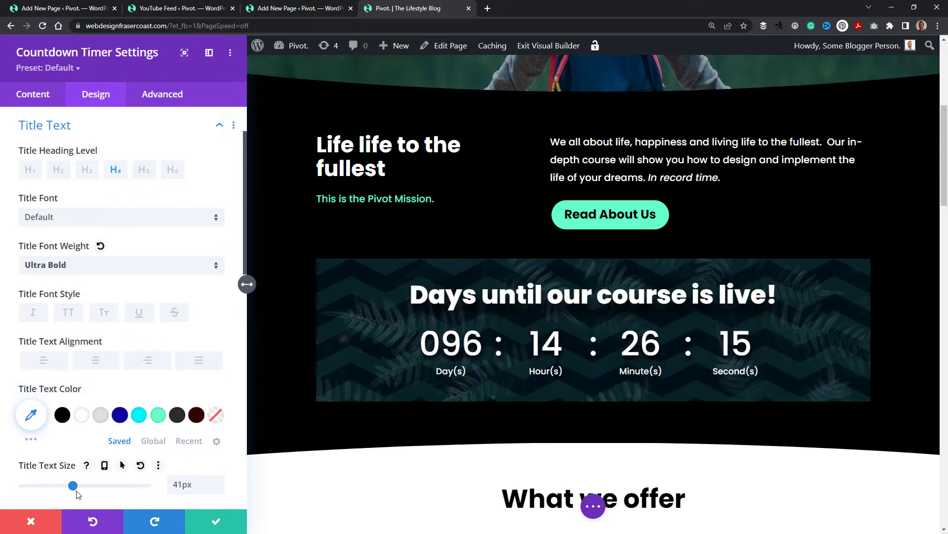
pyautogui.click(158, 415)
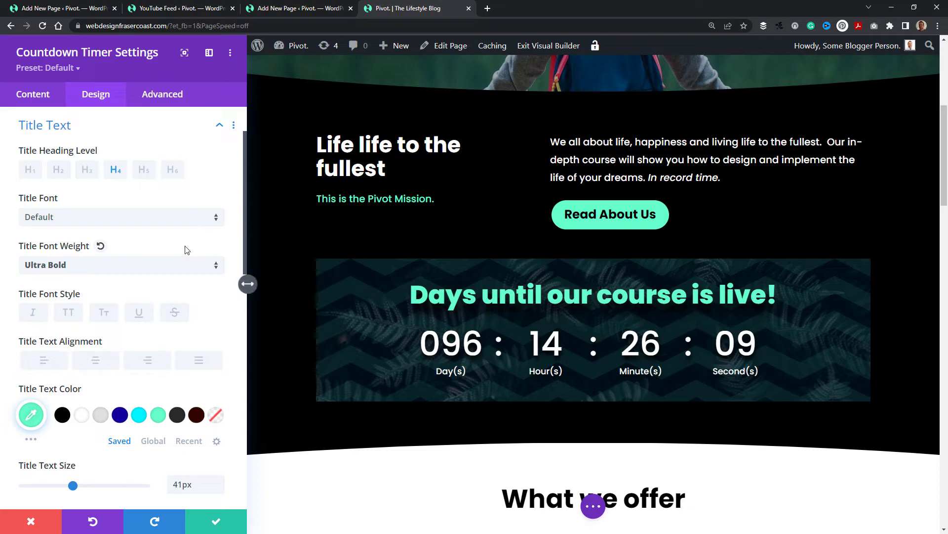
pyautogui.click(77, 218)
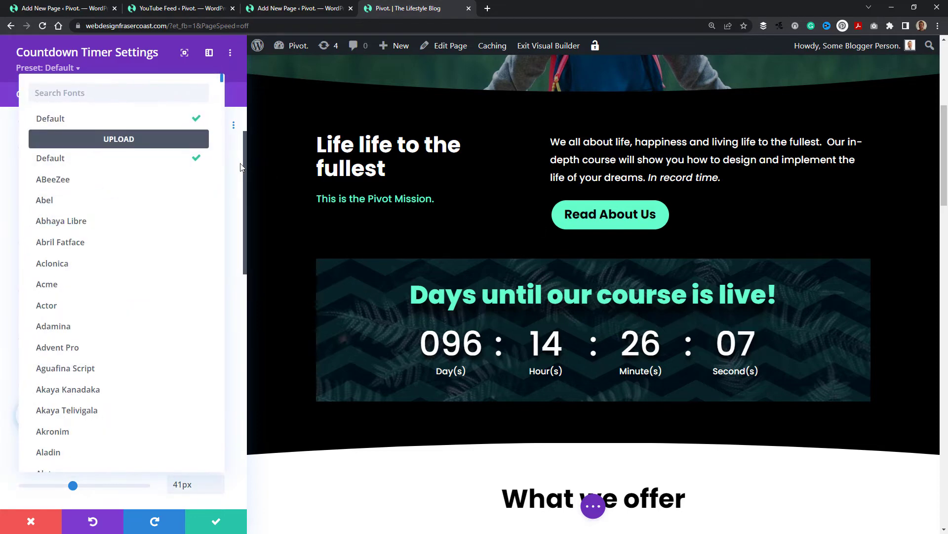
pyautogui.click(229, 176)
pyautogui.scroll(-6, 88, 276)
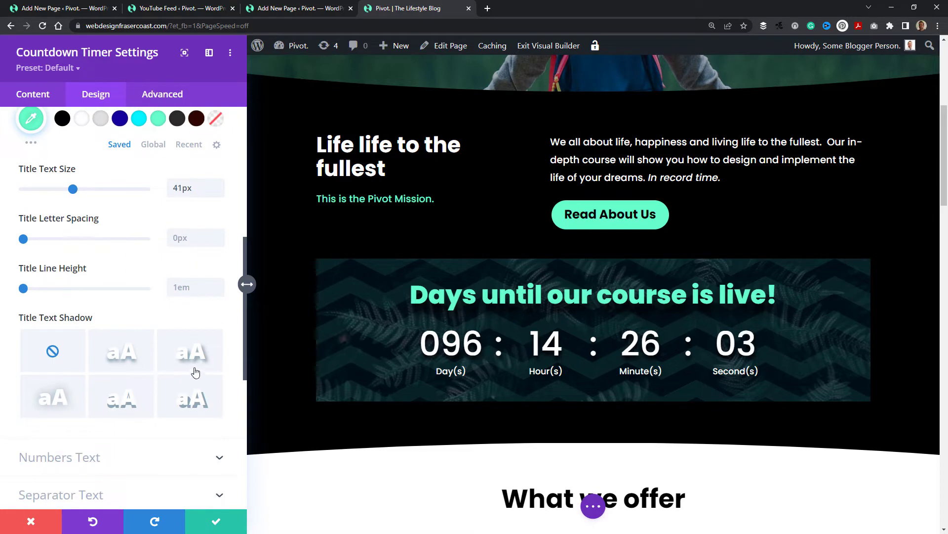
# Add the third text shadow preset to the title, coloured black with 0.5em blur
pyautogui.click(197, 367)
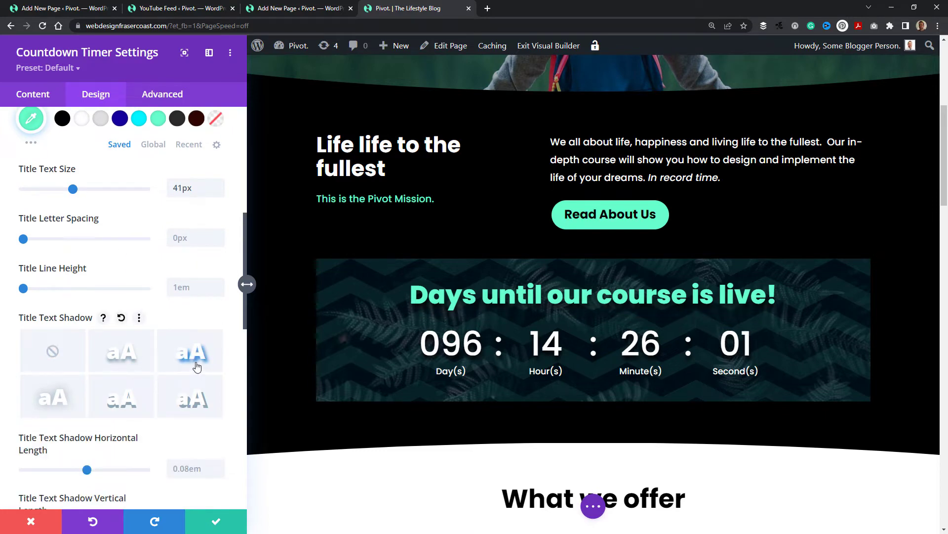
pyautogui.scroll(-3, 132, 349)
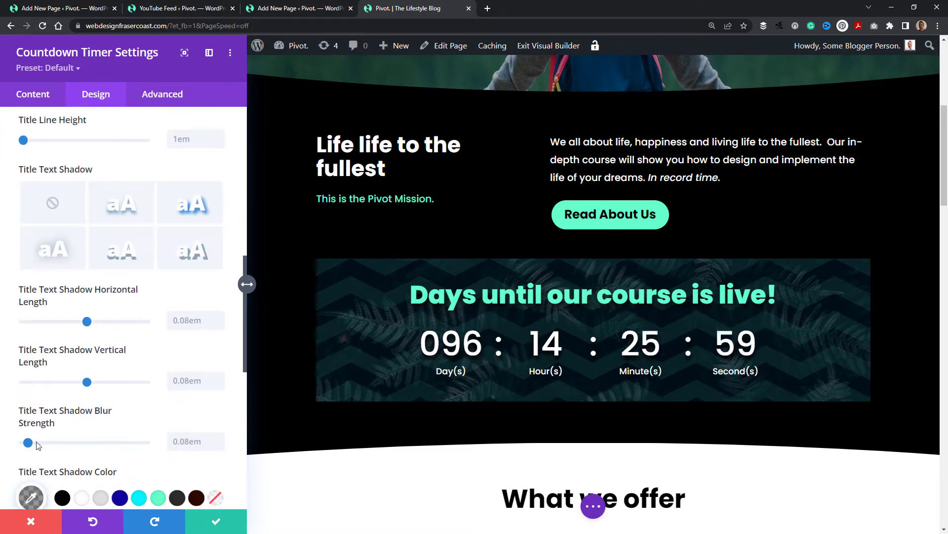
pyautogui.moveTo(52, 445); pyautogui.dragTo(112, 447)
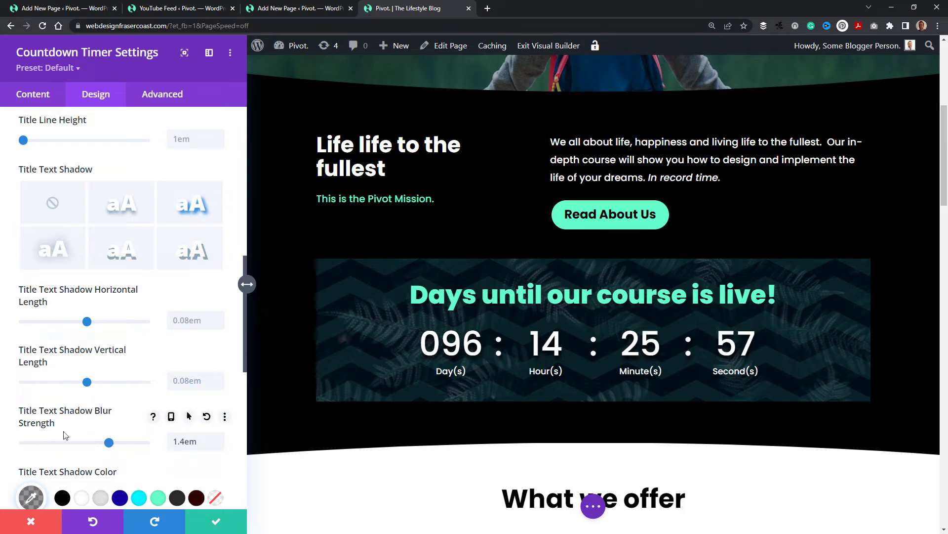
pyautogui.scroll(-2, 62, 445)
pyautogui.click(138, 401)
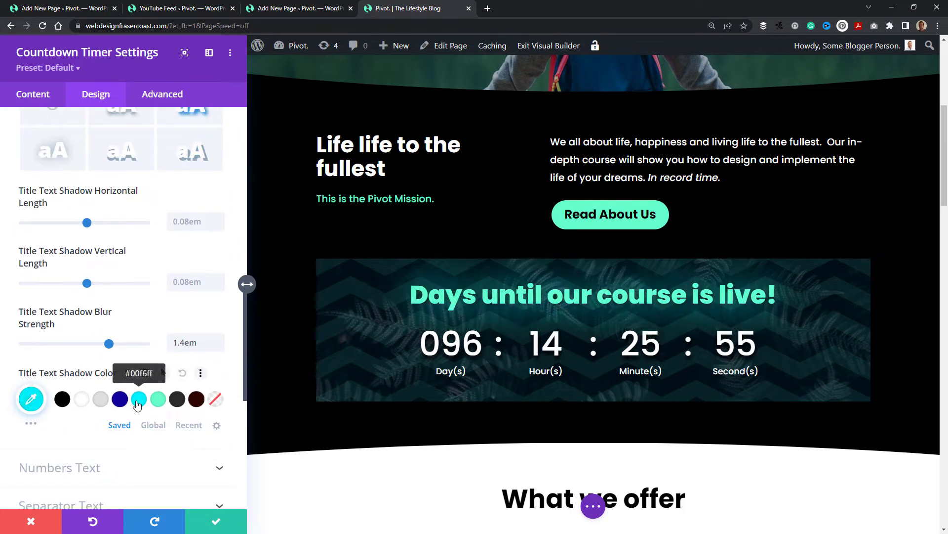
pyautogui.click(62, 398)
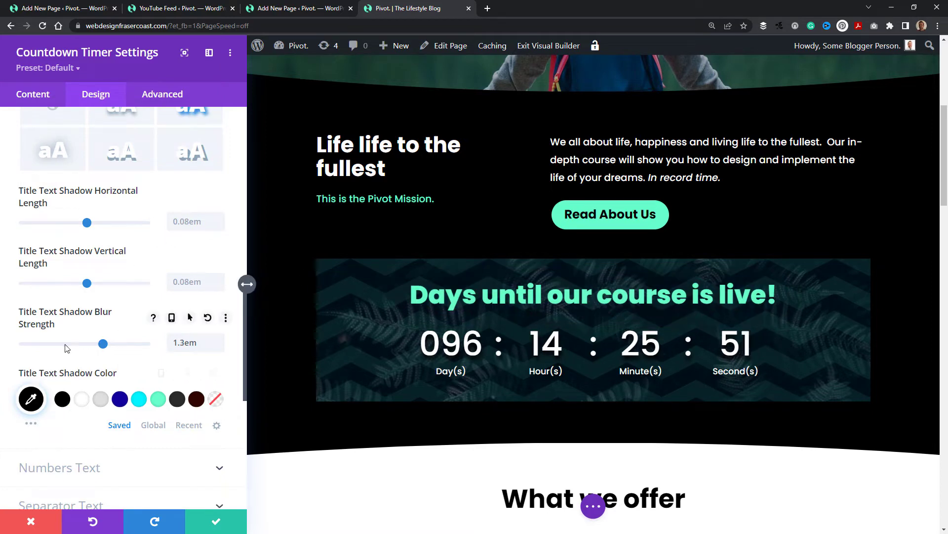
pyautogui.moveTo(109, 344); pyautogui.dragTo(57, 349)
pyautogui.scroll(-4, 113, 297)
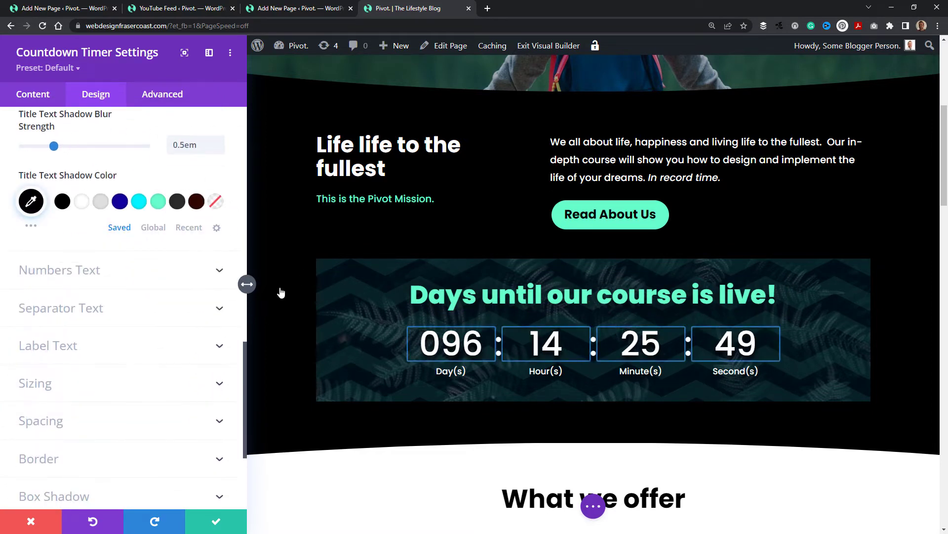
# Make the countdown numbers Light weight and shrink them to 31px
pyautogui.click(103, 270)
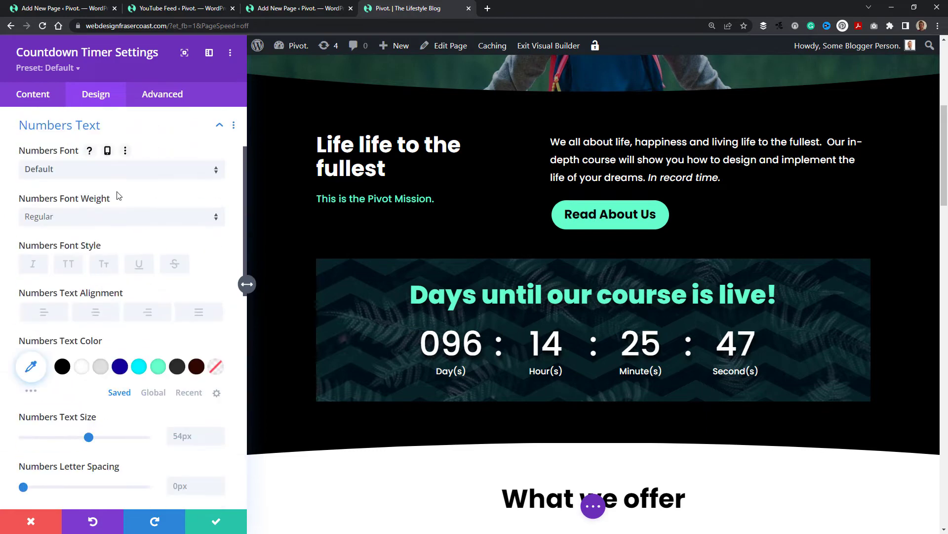
pyautogui.click(107, 221)
pyautogui.click(106, 226)
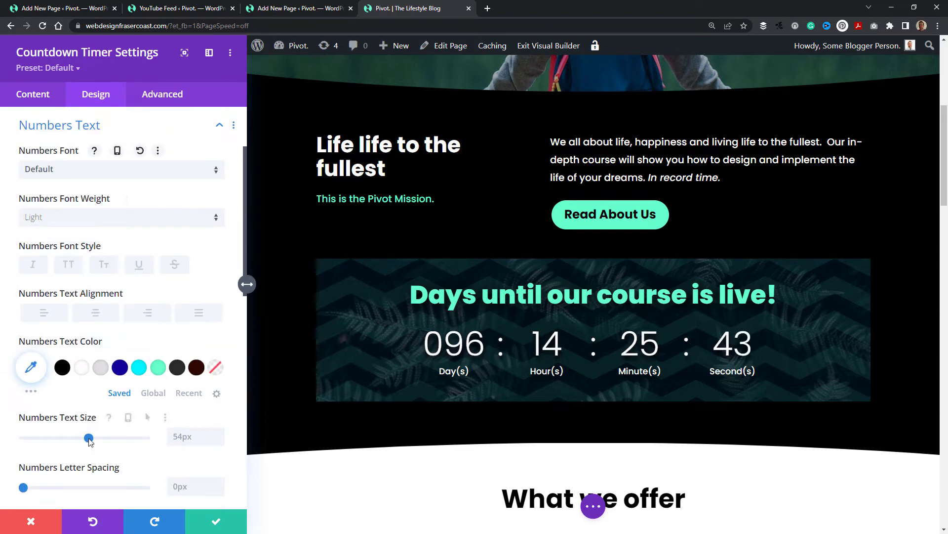
pyautogui.moveTo(88, 438); pyautogui.dragTo(57, 443)
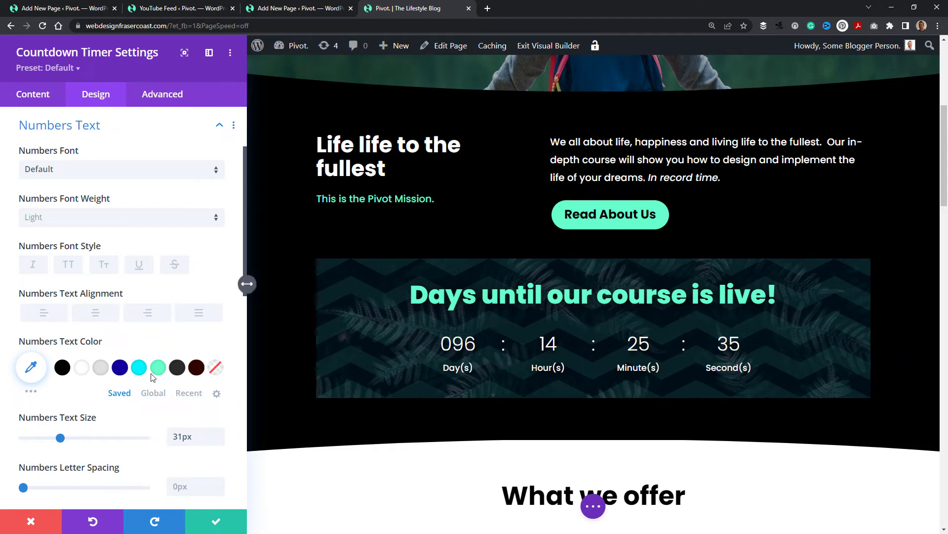
# Colour the numbers white after trying light grey, mint and dark grey swatches
pyautogui.click(102, 374)
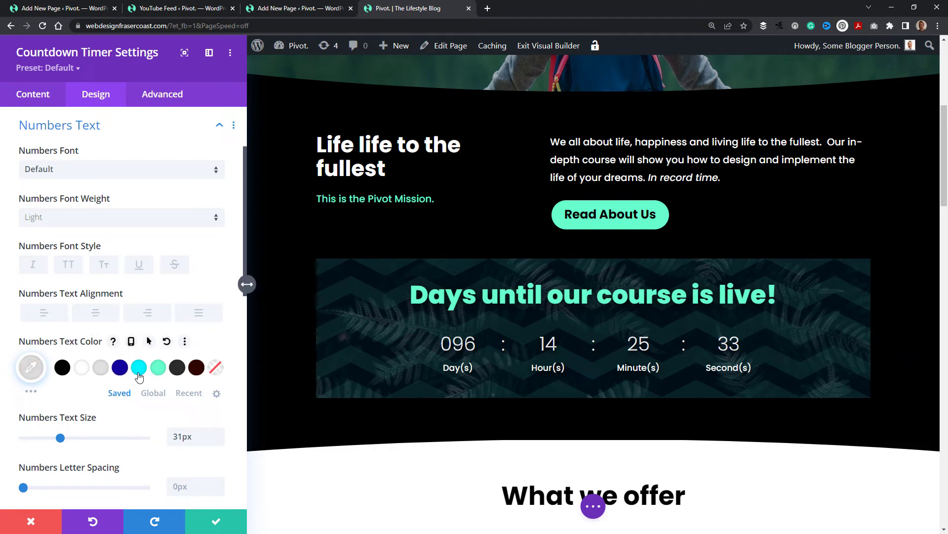
pyautogui.click(158, 371)
pyautogui.click(177, 371)
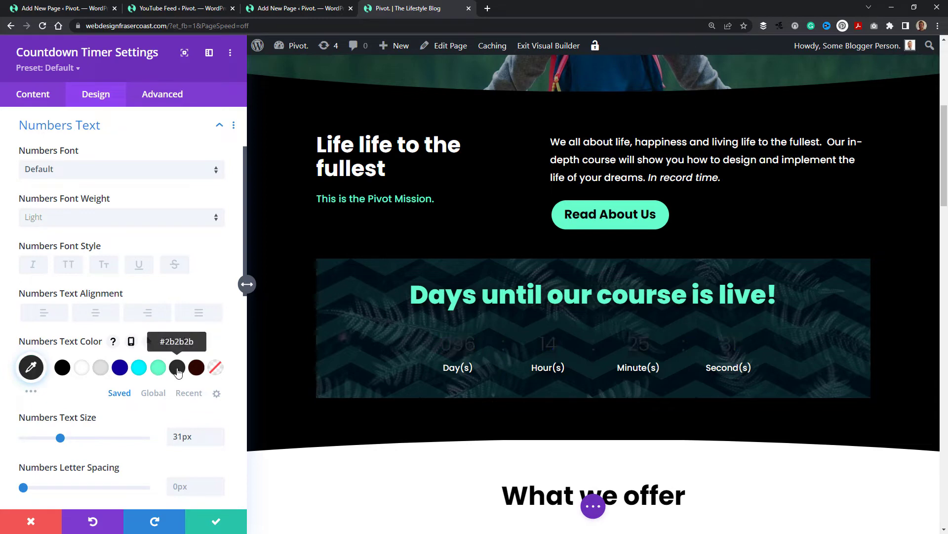
pyautogui.click(82, 371)
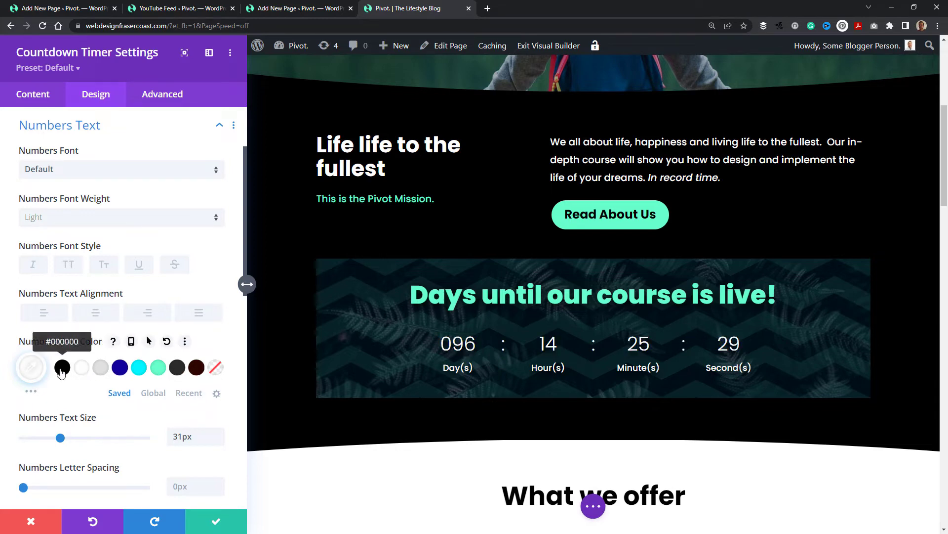
pyautogui.scroll(-3, 186, 333)
pyautogui.scroll(-3, 186, 333)
pyautogui.scroll(8, 152, 334)
pyautogui.click(124, 232)
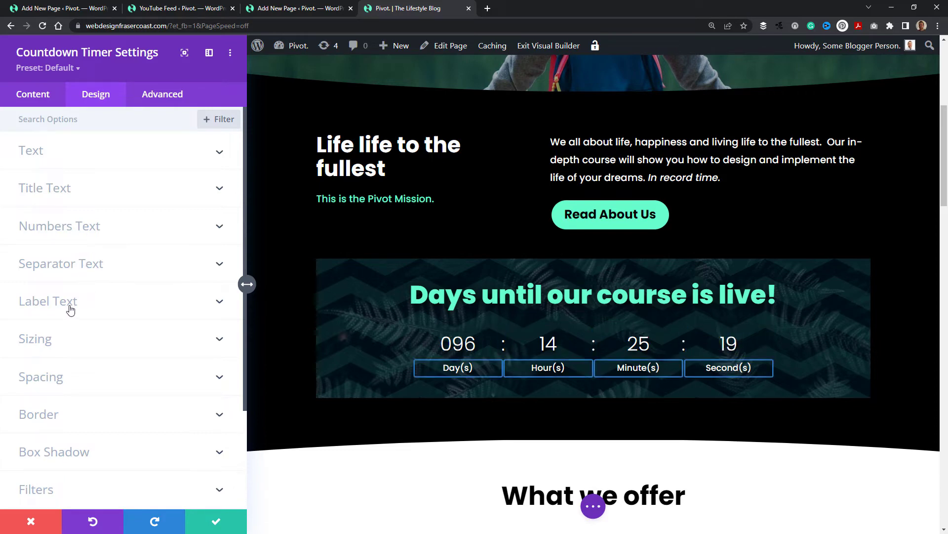
# Colour the countdown separators mint green #66ffcc and enlarge them to 41px
pyautogui.click(83, 258)
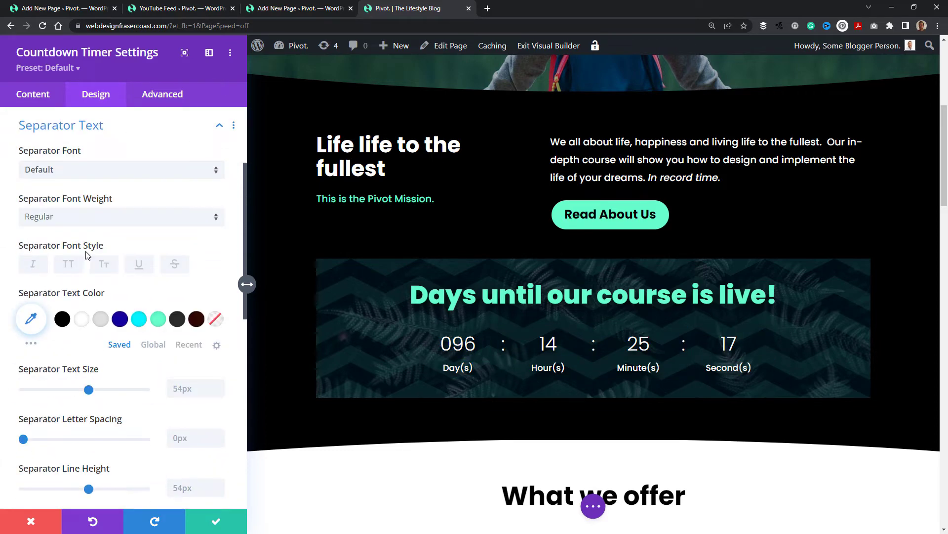
pyautogui.click(158, 320)
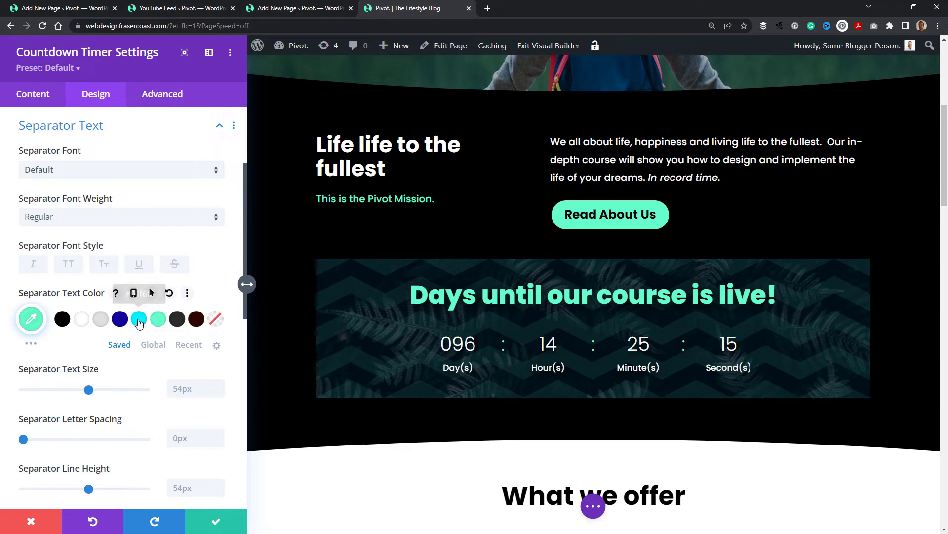
pyautogui.click(138, 320)
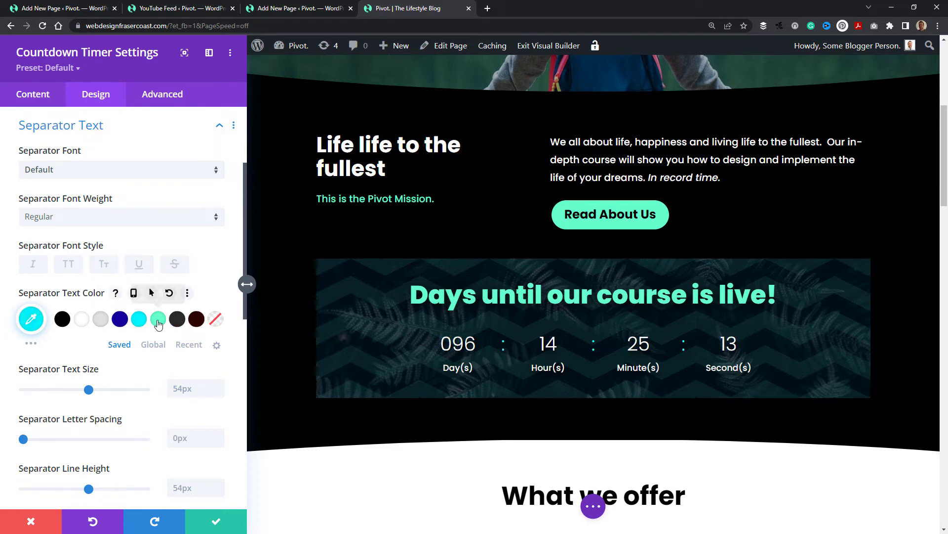
pyautogui.click(158, 319)
pyautogui.scroll(-2, 101, 306)
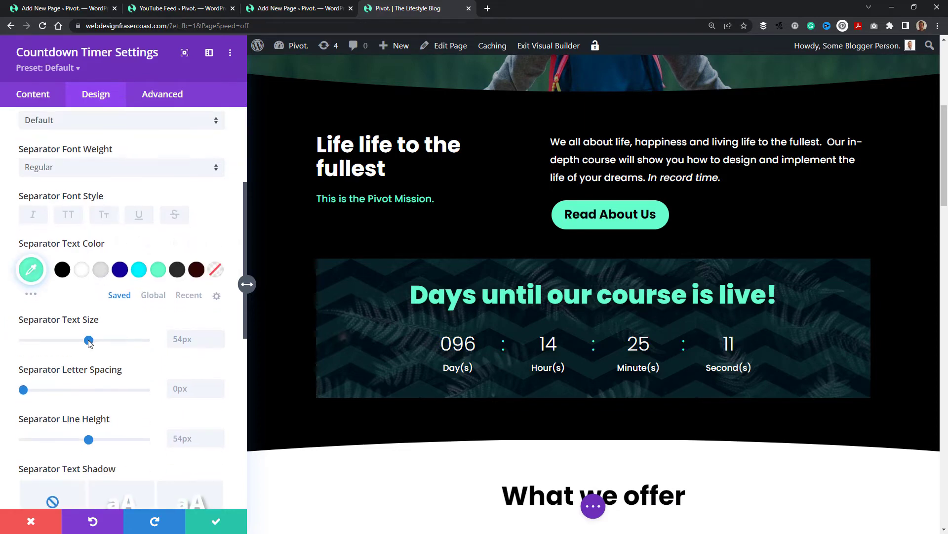
pyautogui.moveTo(89, 340)
pyautogui.mouseDown()
pyautogui.moveTo(135, 340)
pyautogui.moveTo(72, 340)
pyautogui.mouseUp()
# Give the separators the third text shadow preset
pyautogui.scroll(2, 118, 262)
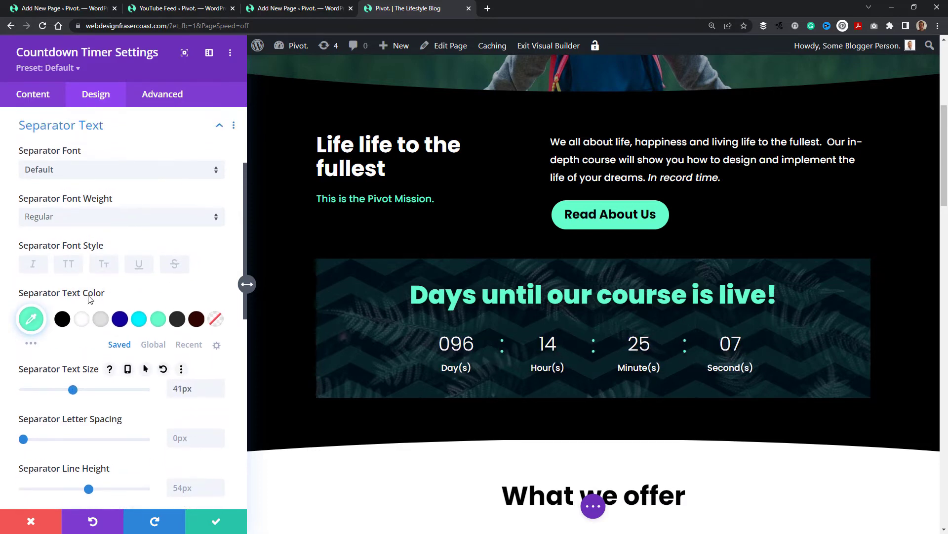
pyautogui.scroll(-2, 104, 221)
pyautogui.scroll(-2, 104, 221)
pyautogui.click(196, 358)
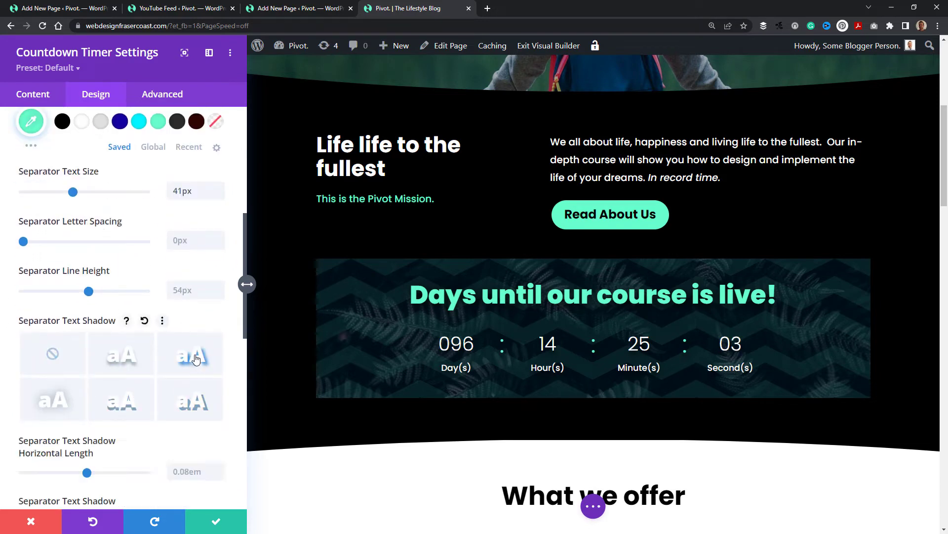
pyautogui.scroll(4, 113, 222)
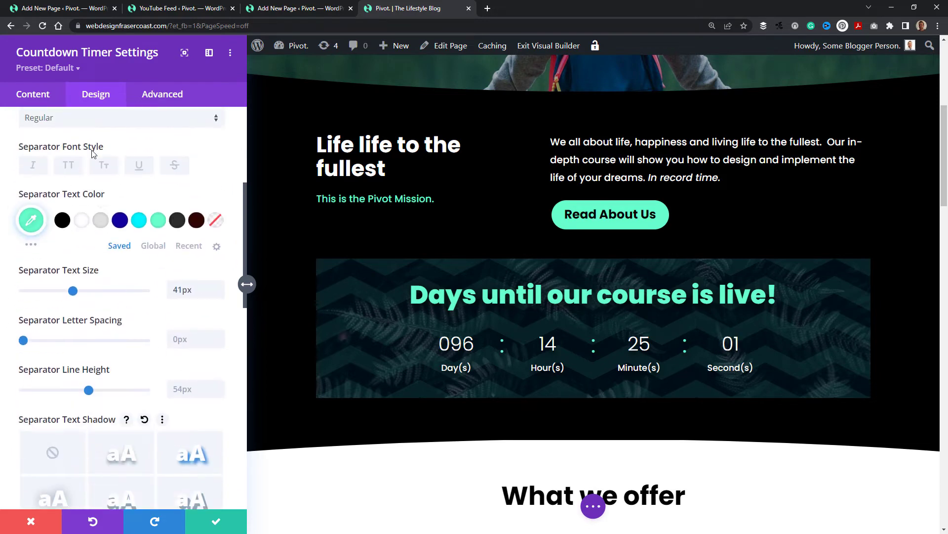
pyautogui.scroll(-5, 109, 176)
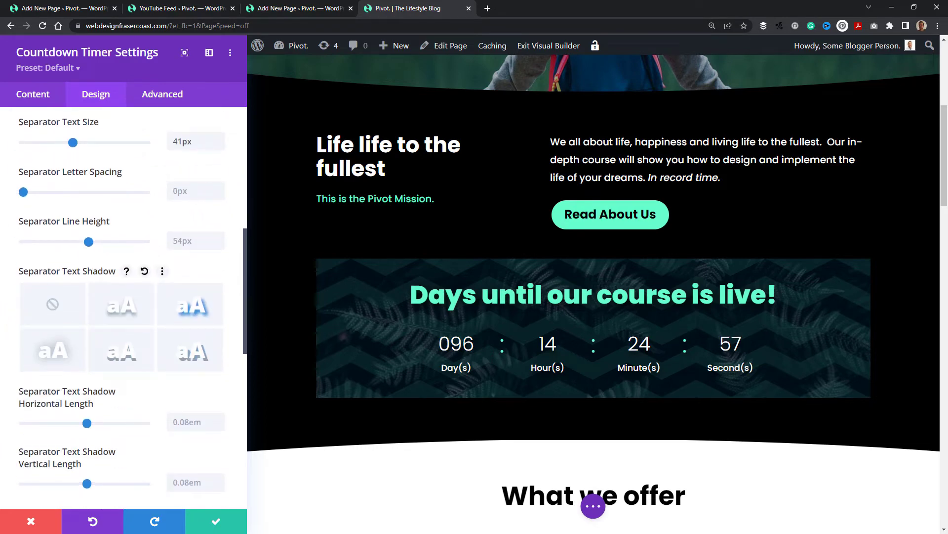
pyautogui.scroll(7, 194, 207)
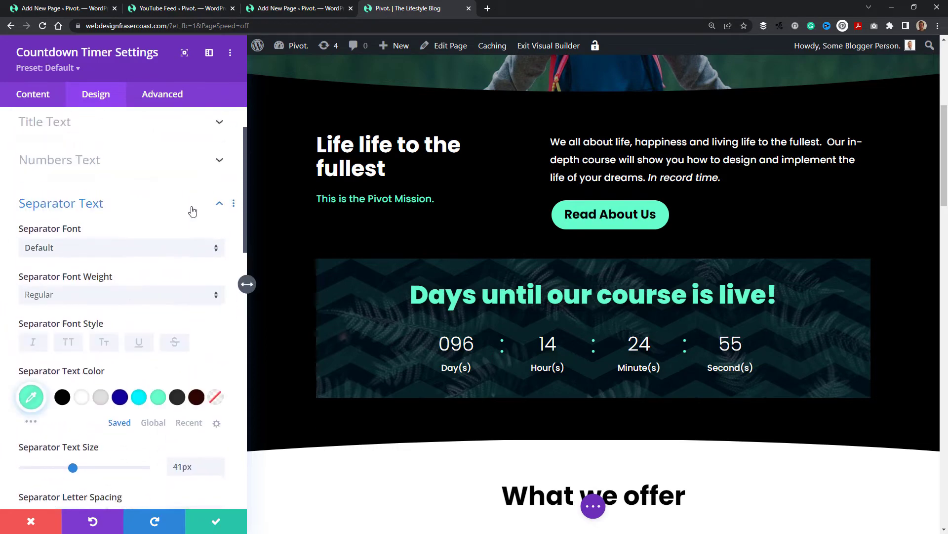
# Colour the unit labels light grey #e0e0e0 at 0.42 opacity
pyautogui.click(129, 226)
pyautogui.click(112, 255)
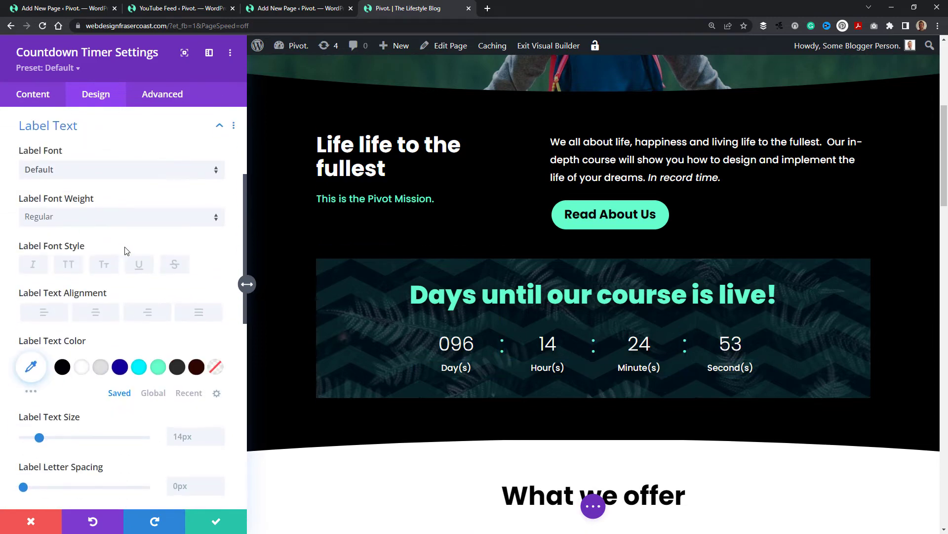
pyautogui.click(101, 369)
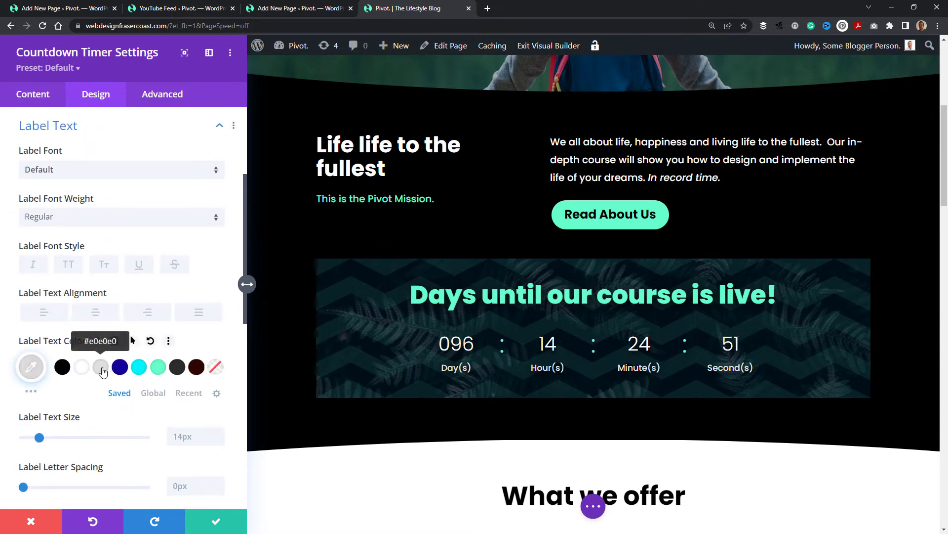
pyautogui.click(31, 366)
pyautogui.moveTo(209, 383); pyautogui.dragTo(208, 424)
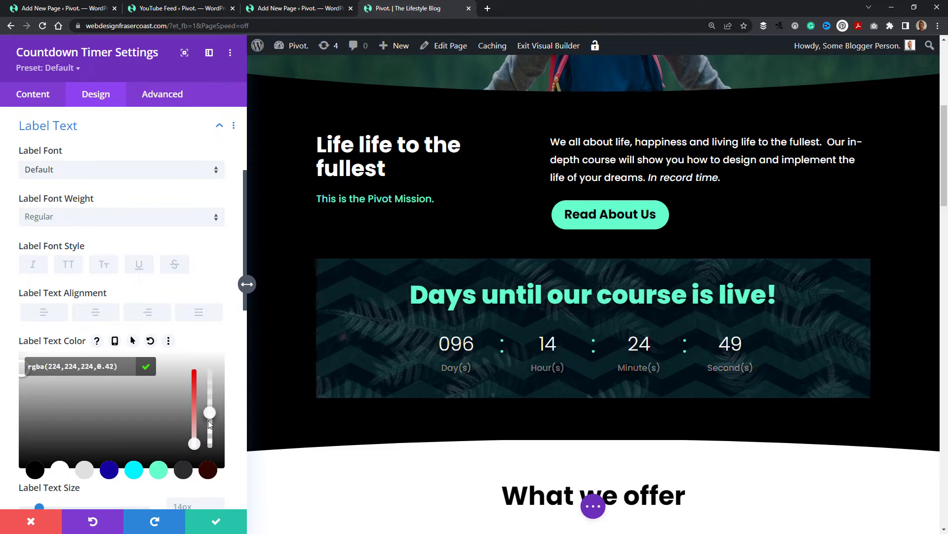
pyautogui.click(75, 216)
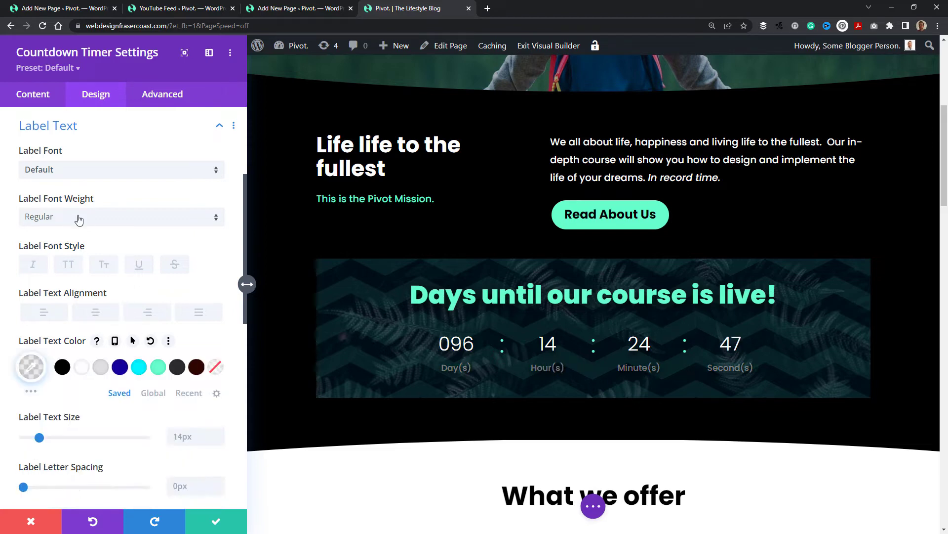
# Set the unit labels to Light weight at 11px text size
pyautogui.click(75, 217)
pyautogui.click(72, 228)
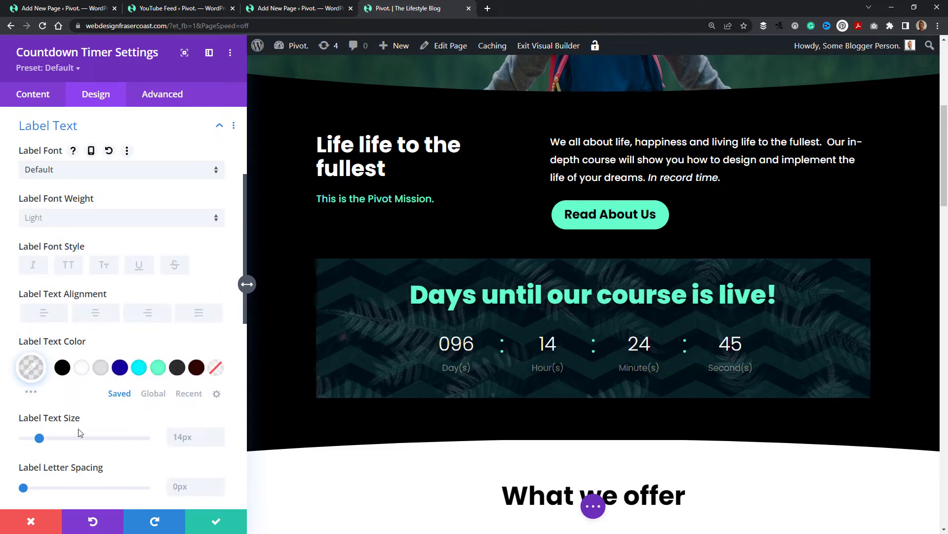
pyautogui.moveTo(35, 437)
pyautogui.mouseDown()
pyautogui.moveTo(28, 440)
pyautogui.moveTo(48, 438)
pyautogui.mouseUp()
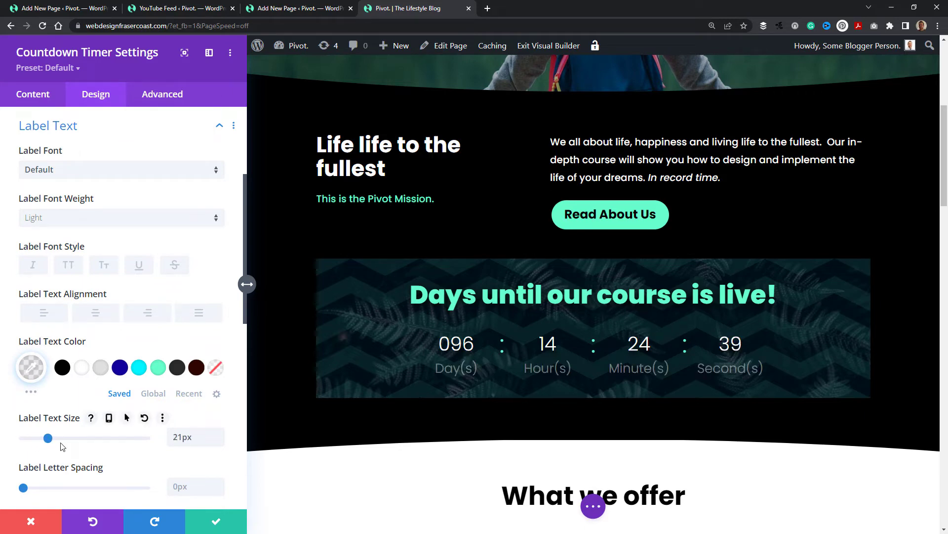
pyautogui.hotkey('ctrl', 'z')
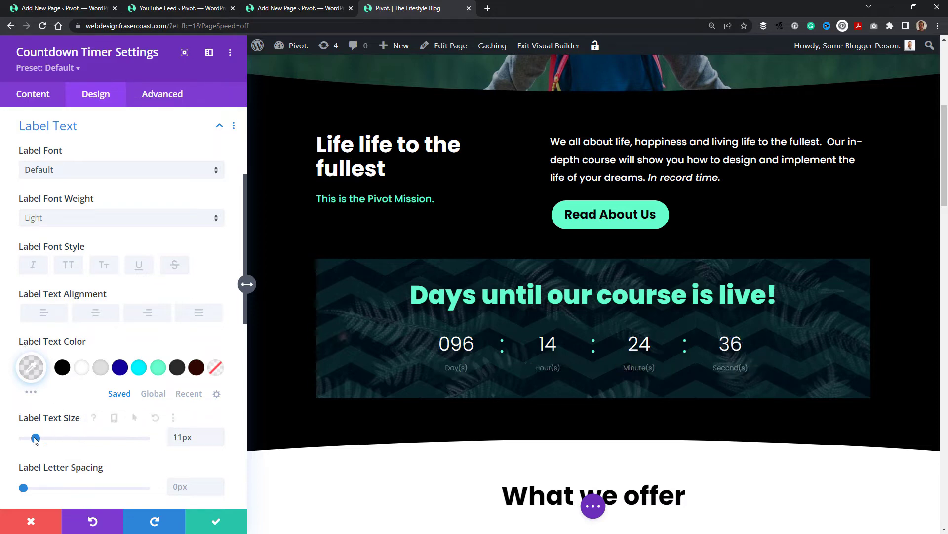
pyautogui.scroll(-2, 200, 403)
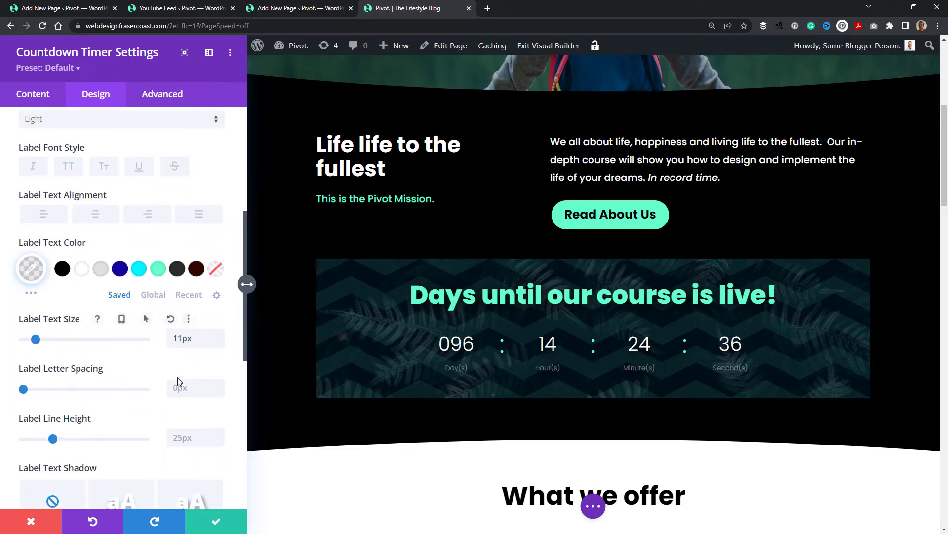
# Set the countdown label text size to 21px on tablet and 8px on phone
pyautogui.click(109, 319)
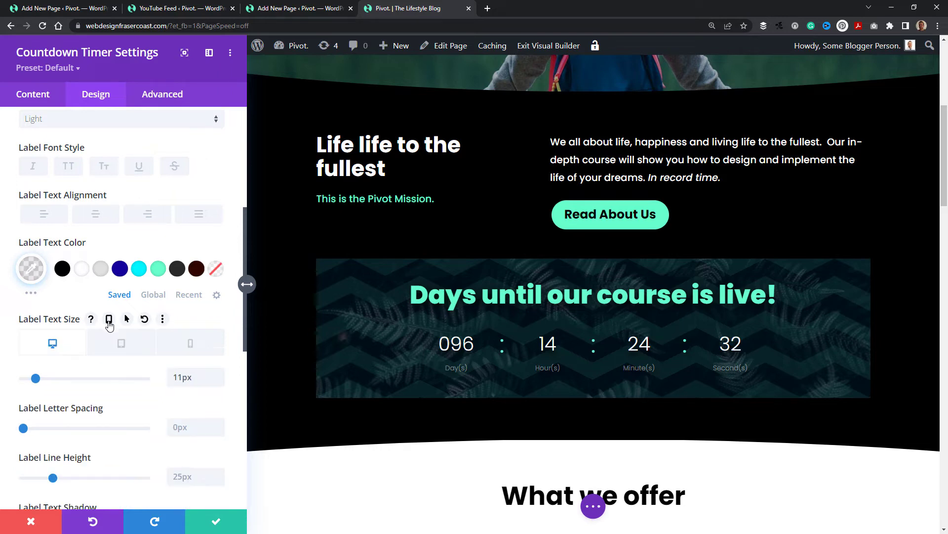
pyautogui.click(118, 348)
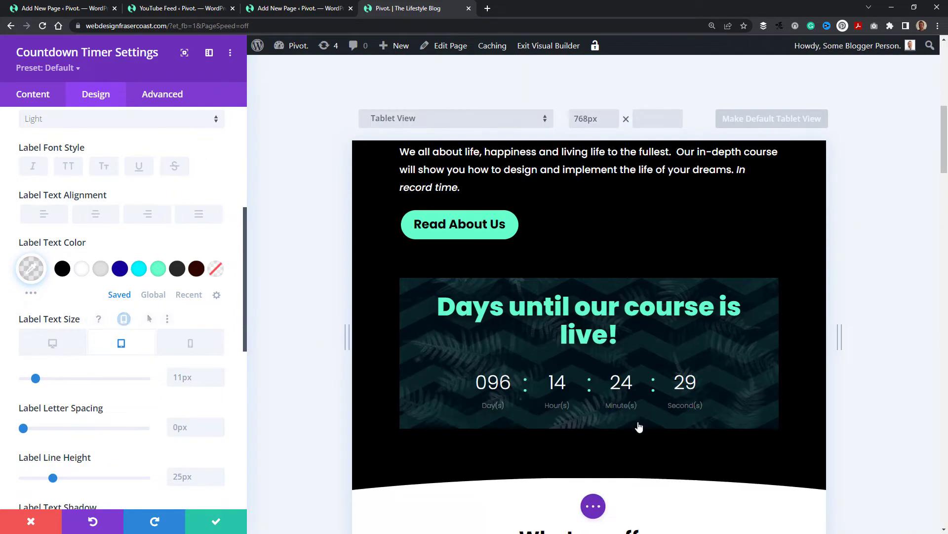
pyautogui.moveTo(35, 387)
pyautogui.mouseDown()
pyautogui.moveTo(102, 387)
pyautogui.moveTo(45, 398)
pyautogui.mouseUp()
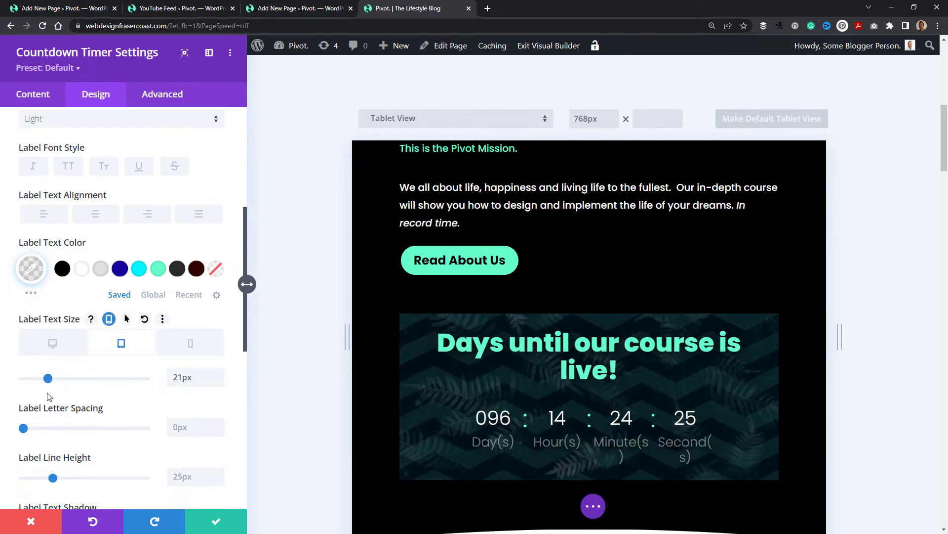
pyautogui.click(190, 343)
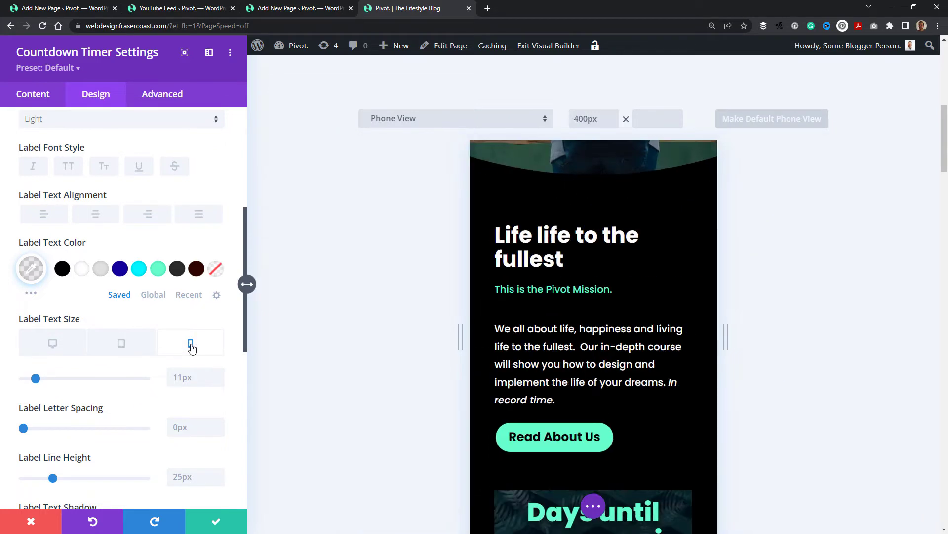
pyautogui.scroll(-5, 721, 423)
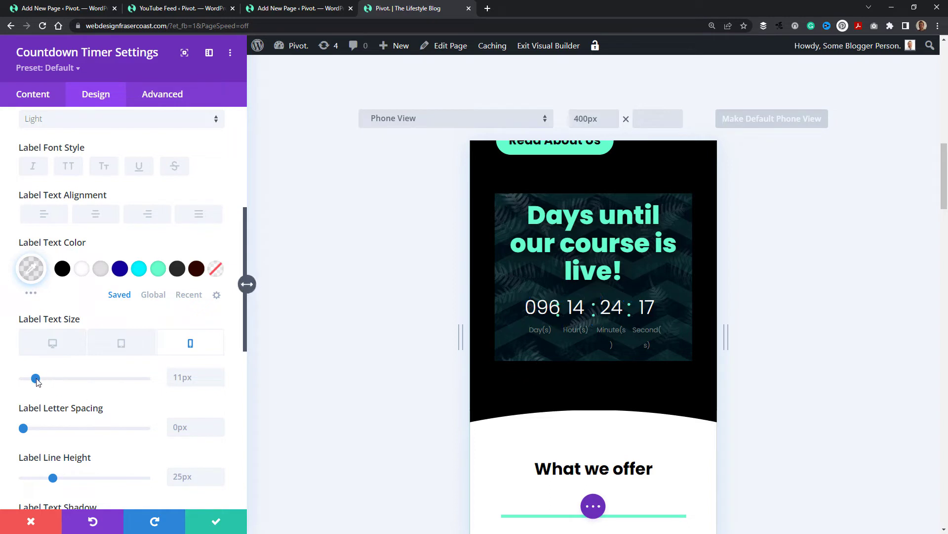
pyautogui.moveTo(35, 379)
pyautogui.mouseDown()
pyautogui.moveTo(23, 379)
pyautogui.moveTo(34, 379)
pyautogui.mouseUp()
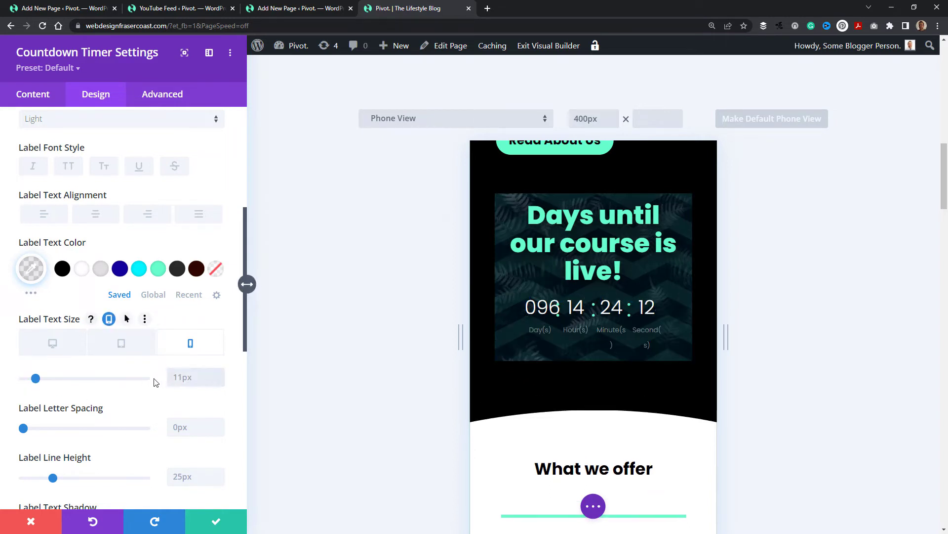
pyautogui.write('px')
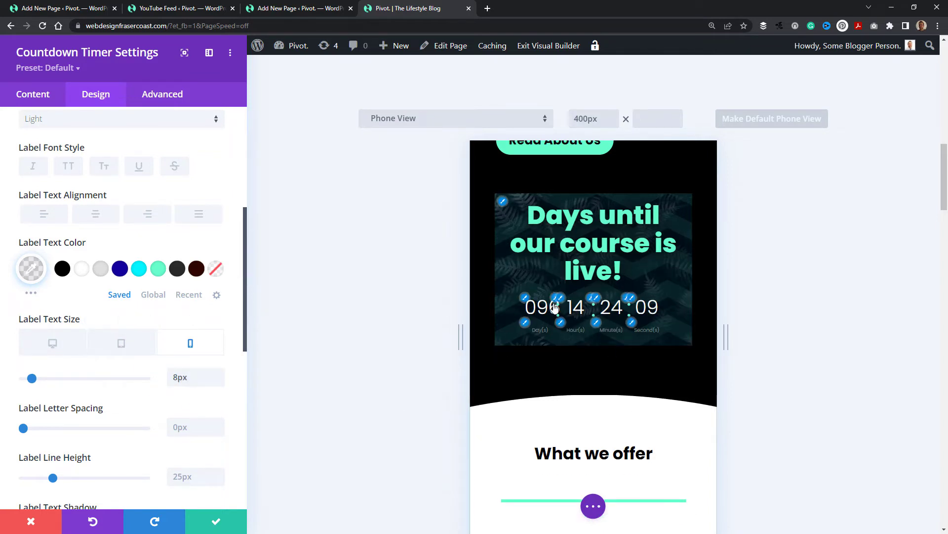
pyautogui.scroll(5, 153, 309)
# Shrink the countdown numbers to 21px on phone, keeping 31px on tablet and desktop
pyautogui.click(99, 195)
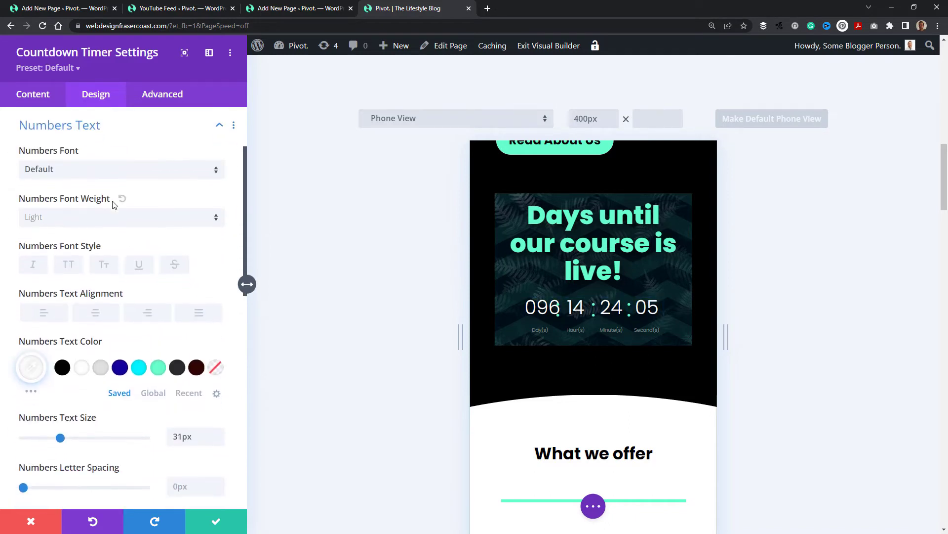
pyautogui.scroll(-2, 94, 321)
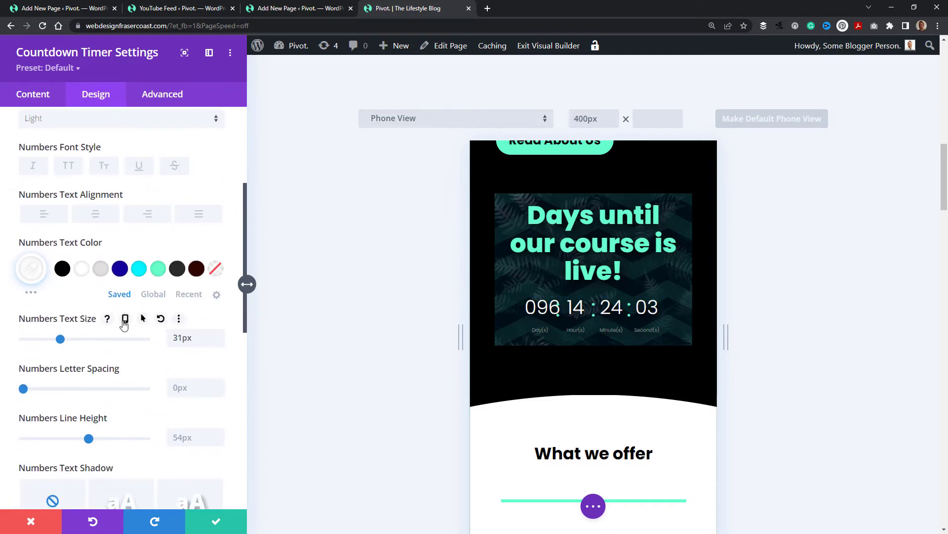
pyautogui.click(125, 319)
pyautogui.moveTo(60, 378); pyautogui.dragTo(48, 378)
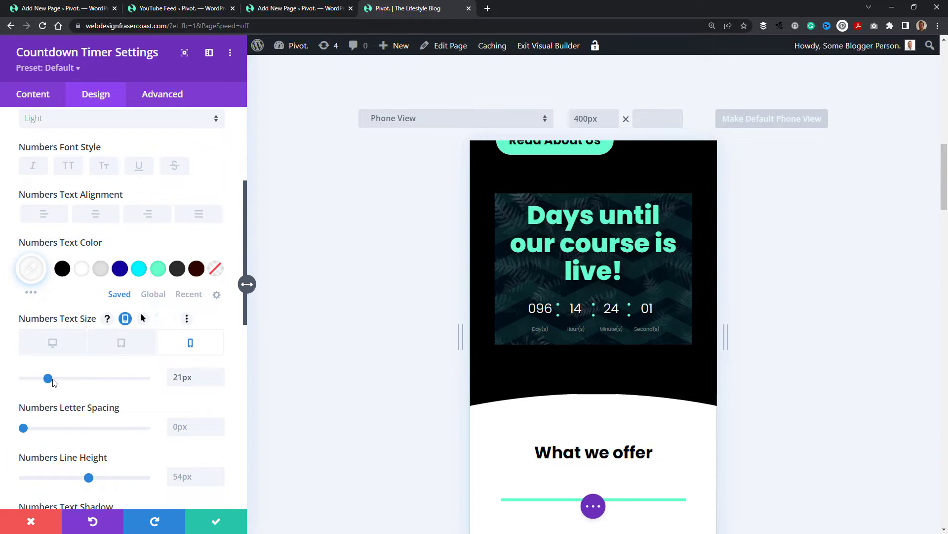
pyautogui.click(126, 341)
pyautogui.scroll(3, 599, 393)
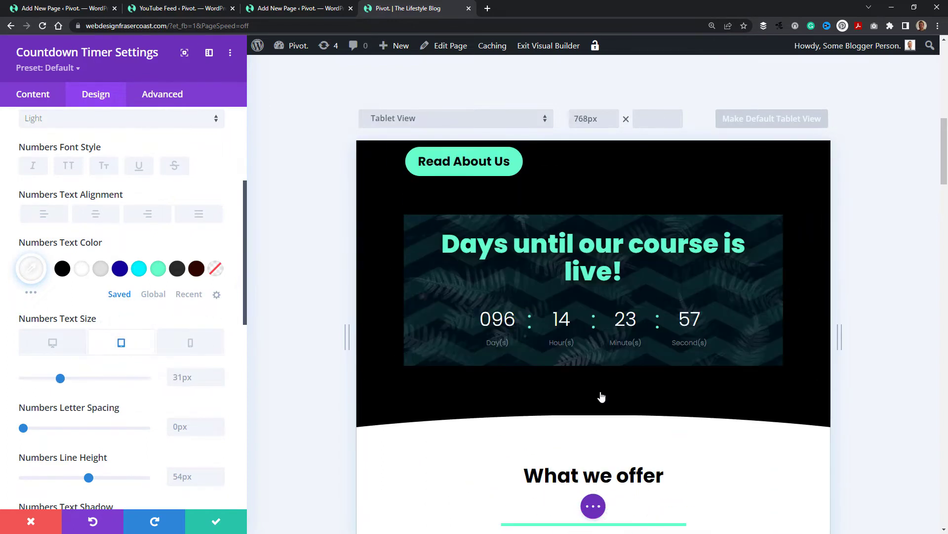
pyautogui.click(54, 341)
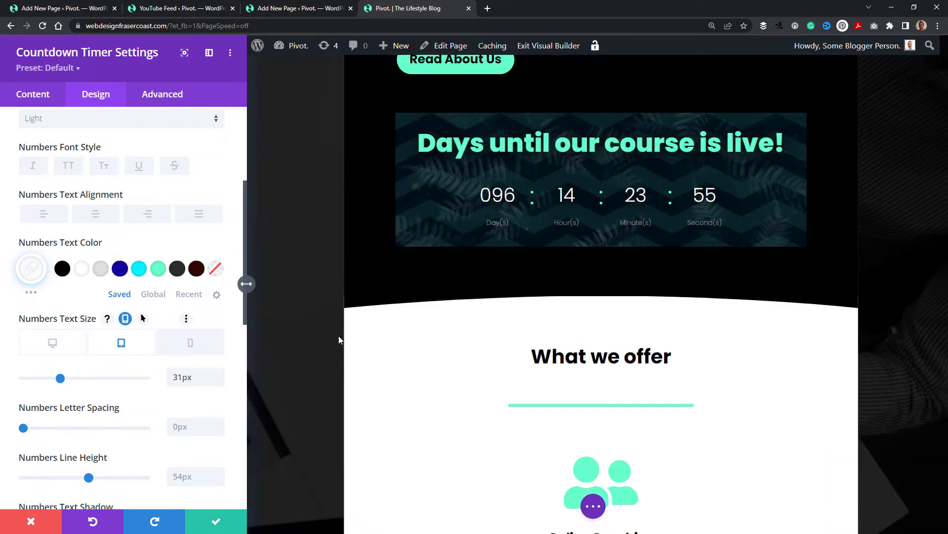
pyautogui.scroll(-8, 576, 382)
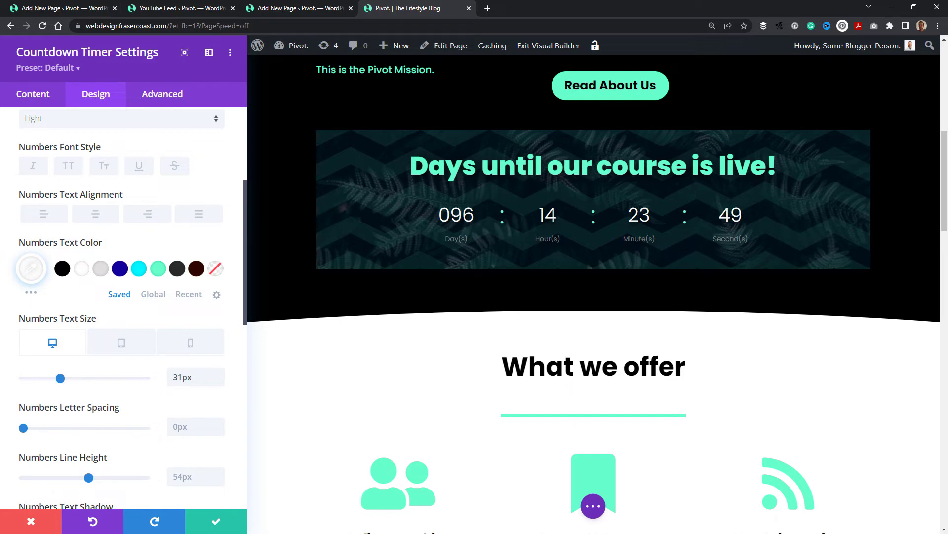
# Save the countdown timer and change the mission row to a three-column structure
pyautogui.click(216, 521)
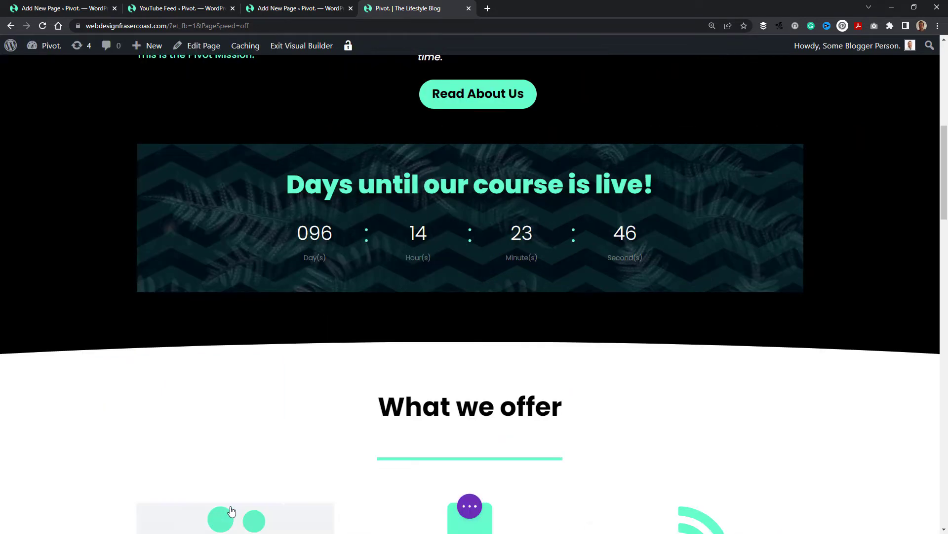
pyautogui.scroll(4, 538, 318)
pyautogui.scroll(-3, 485, 268)
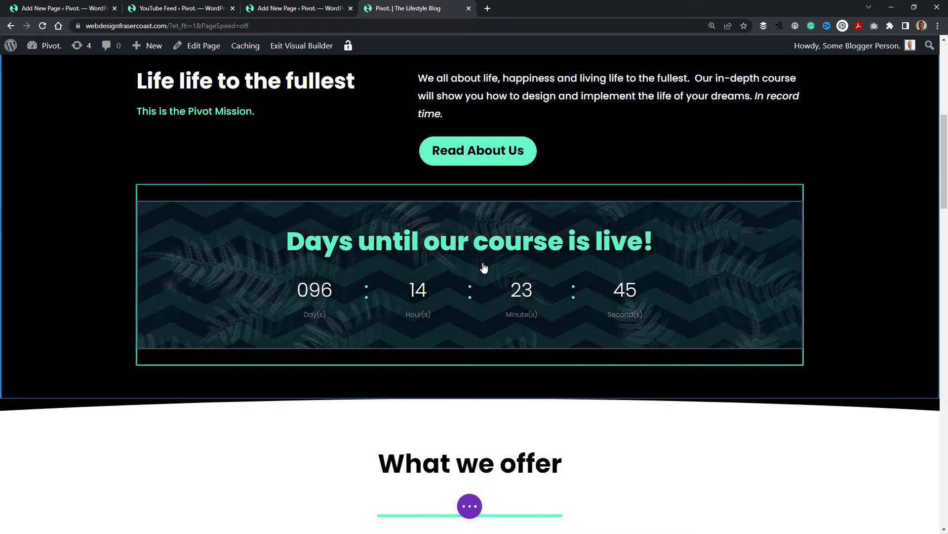
pyautogui.scroll(2, 482, 267)
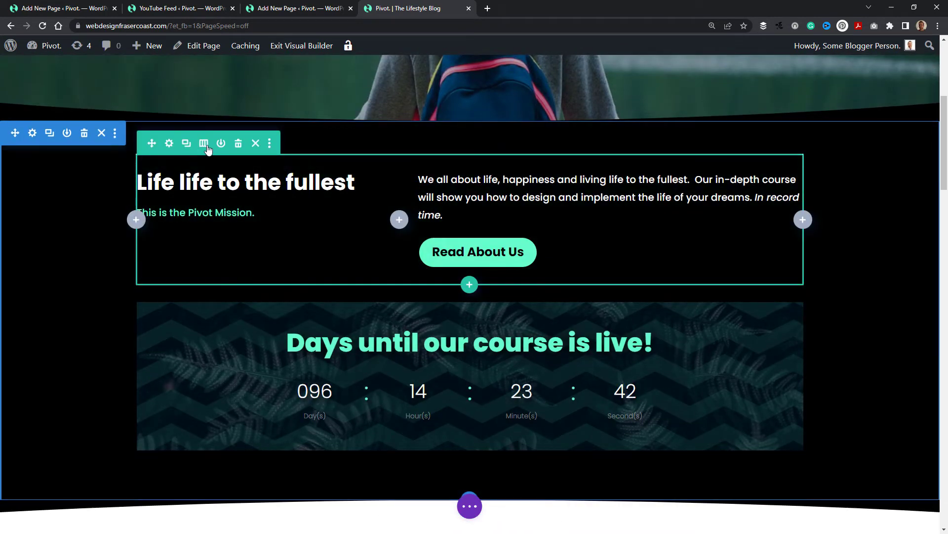
pyautogui.click(204, 143)
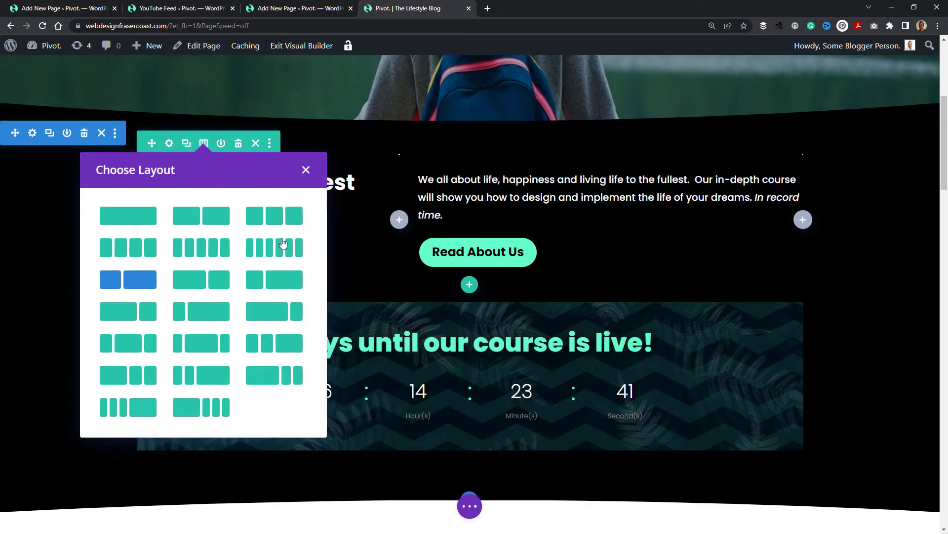
pyautogui.click(280, 219)
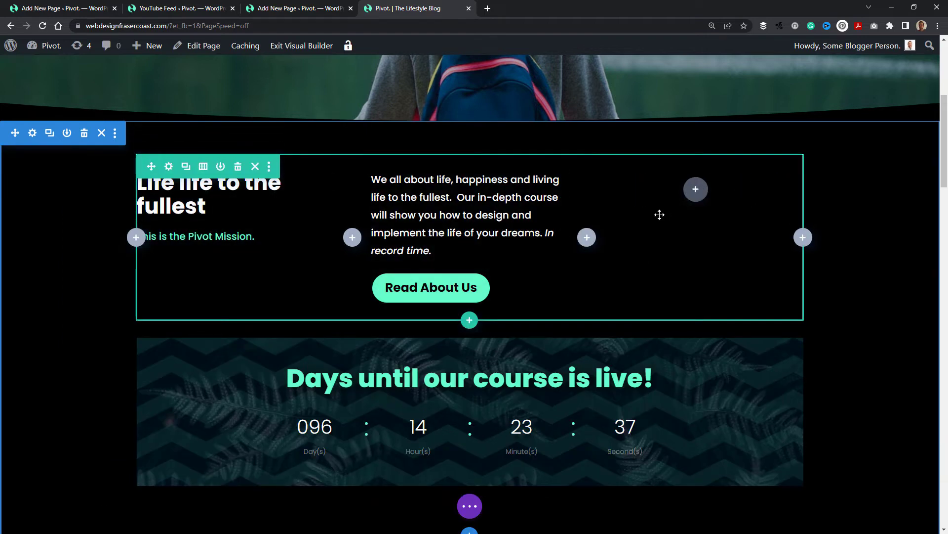
# Add a new three-column row below the countdown
pyautogui.scroll(-3, 637, 222)
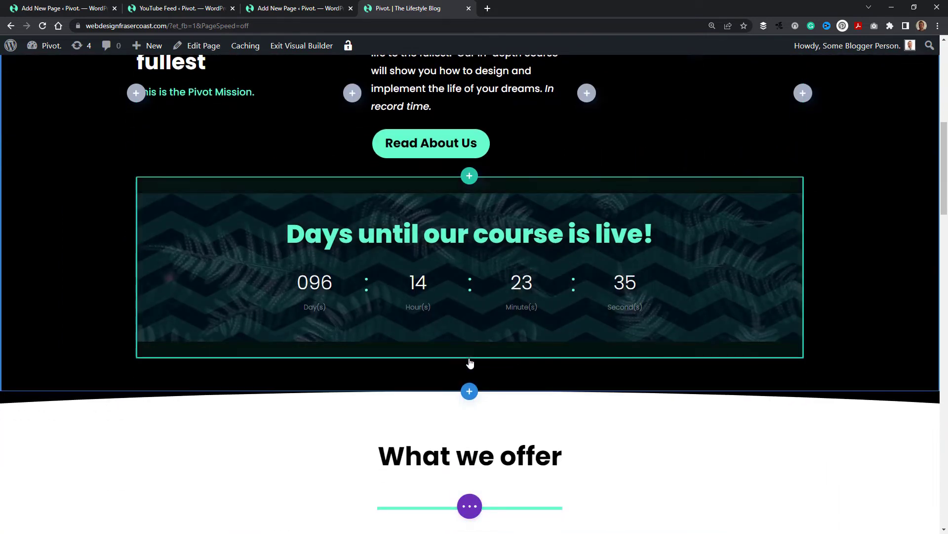
pyautogui.click(470, 359)
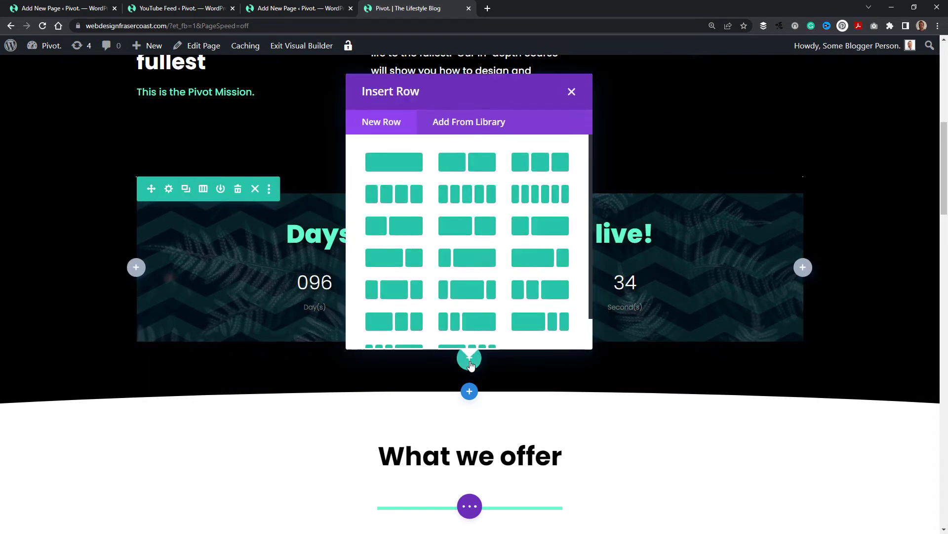
pyautogui.click(529, 168)
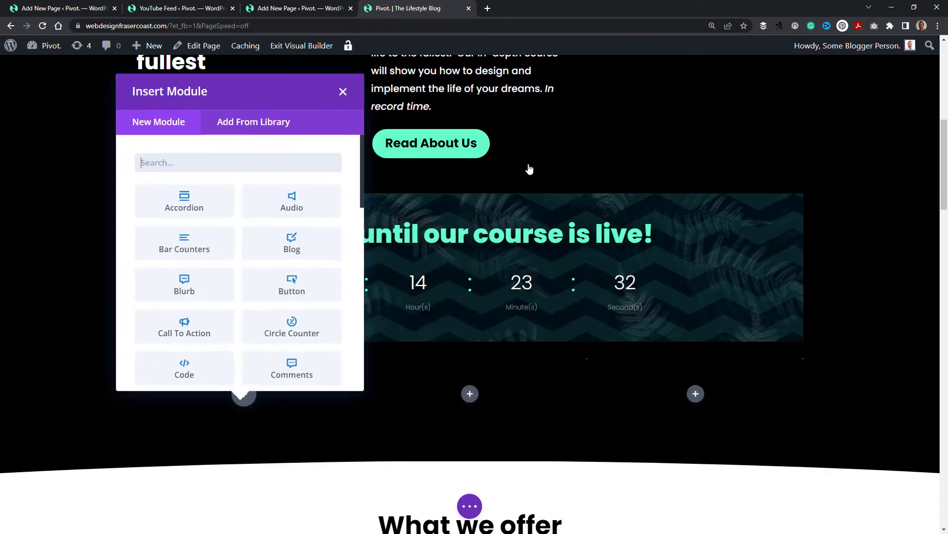
# Insert a circle counter titled 'Online Marketing' showing 40%, with the percent sign kept on
pyautogui.click(276, 327)
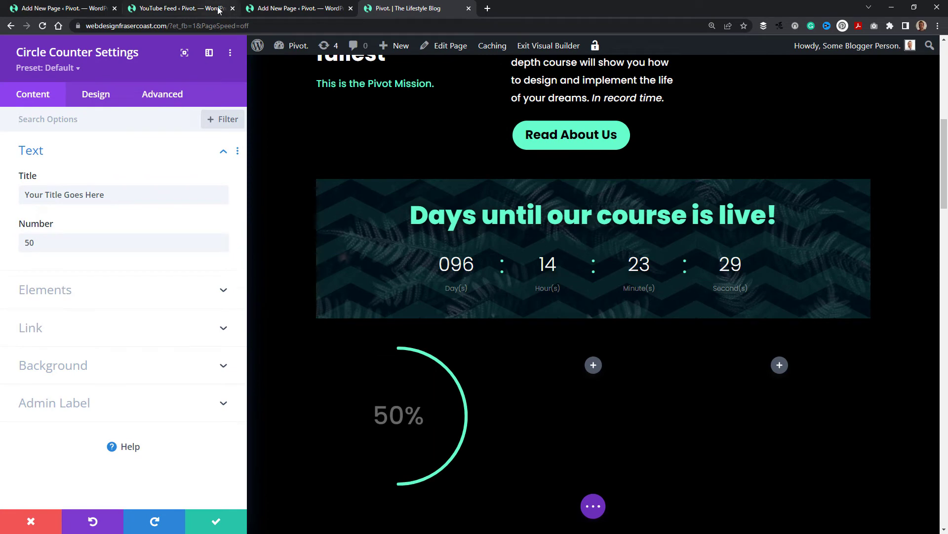
pyautogui.scroll(-3, 534, 242)
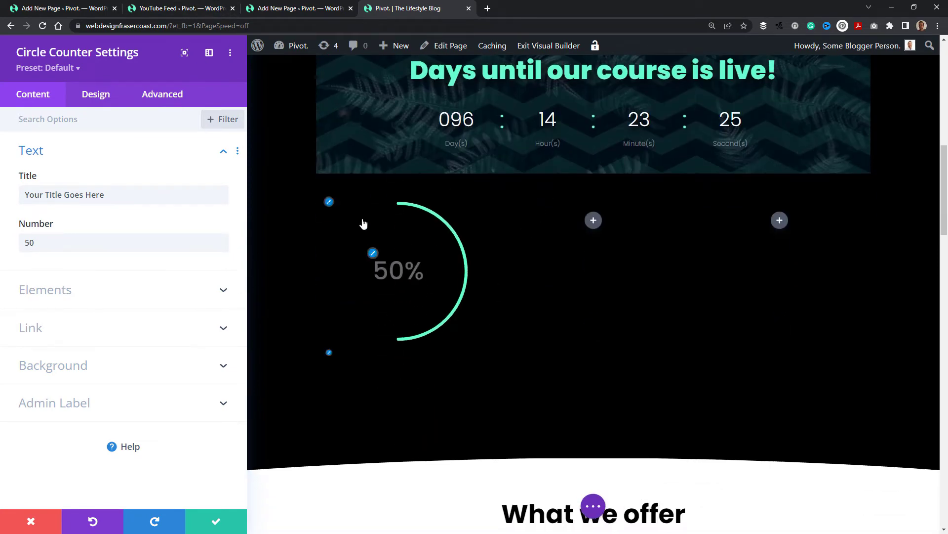
pyautogui.moveTo(125, 197); pyautogui.dragTo(15, 200)
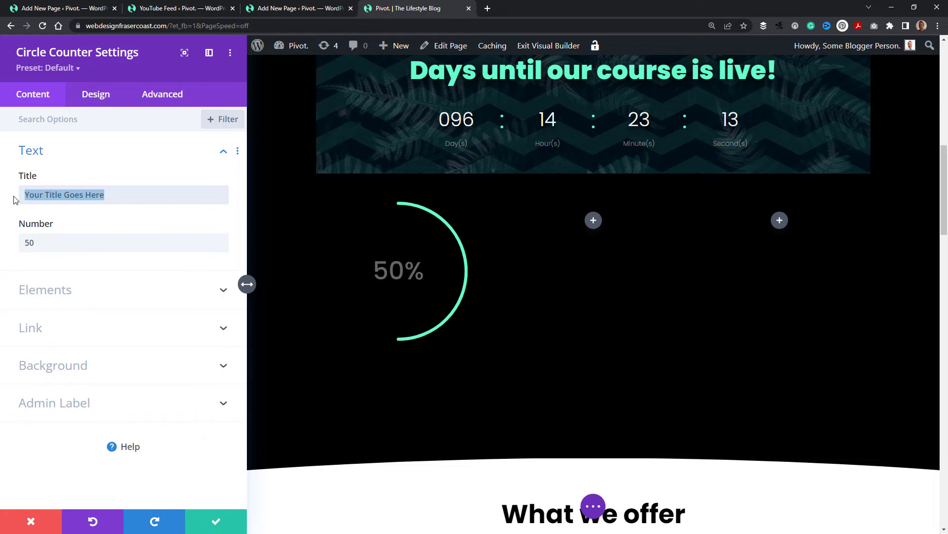
pyautogui.write('Onli')
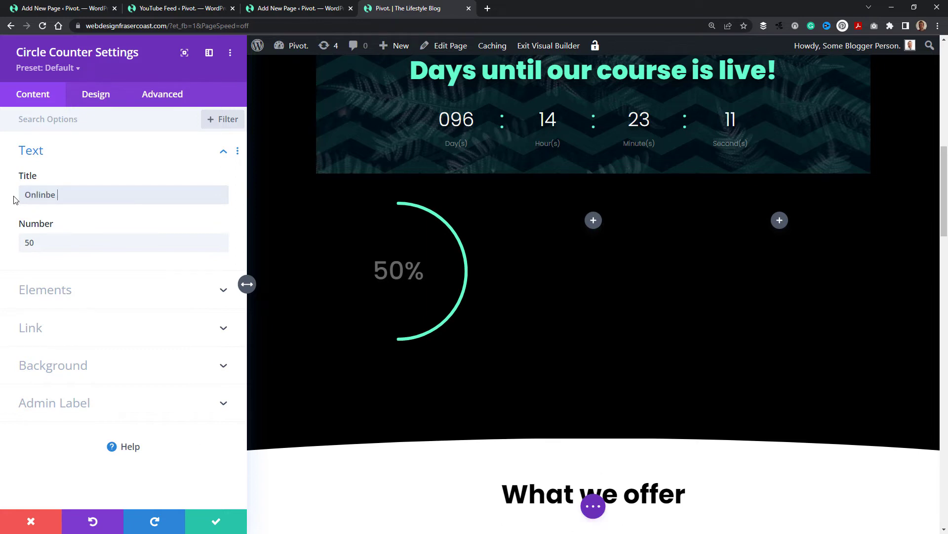
pyautogui.write('ne Marketing')
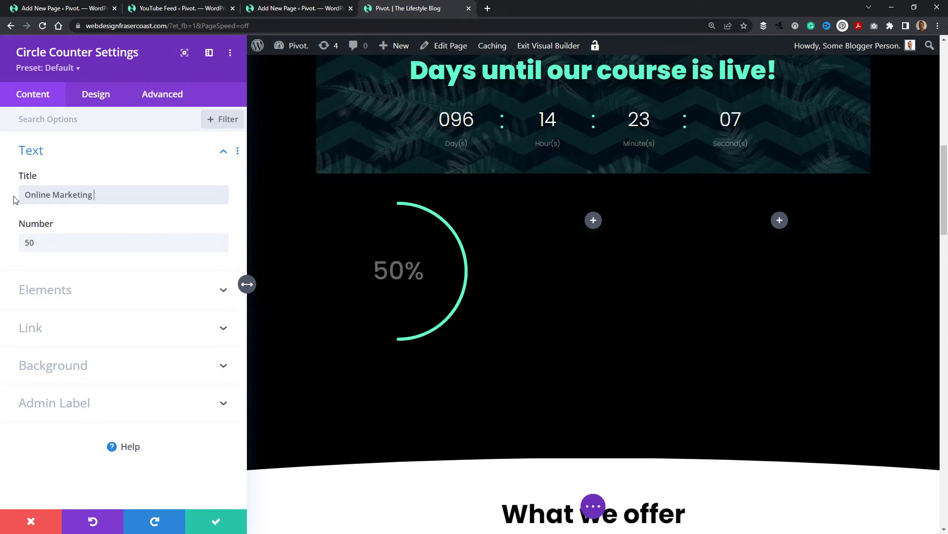
pyautogui.click(64, 243)
pyautogui.doubleClick(65, 243)
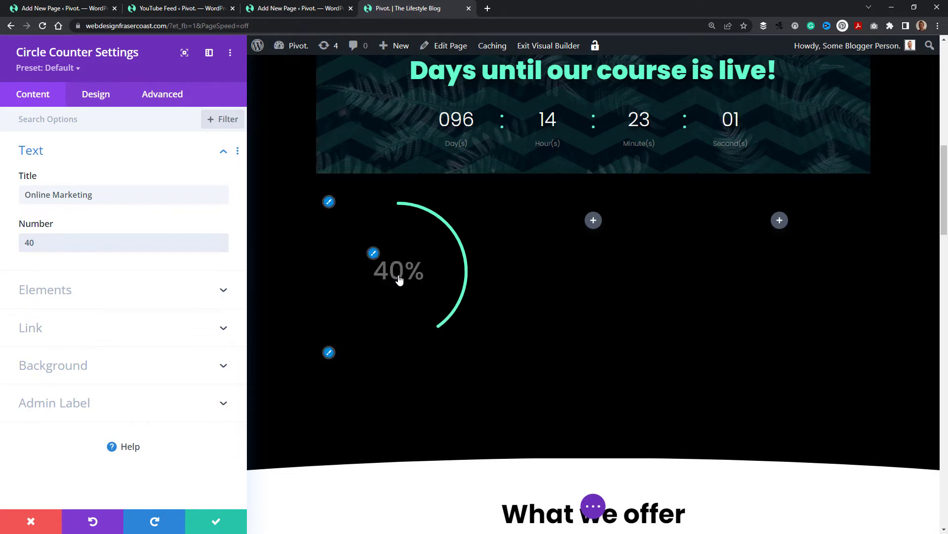
pyautogui.click(22, 290)
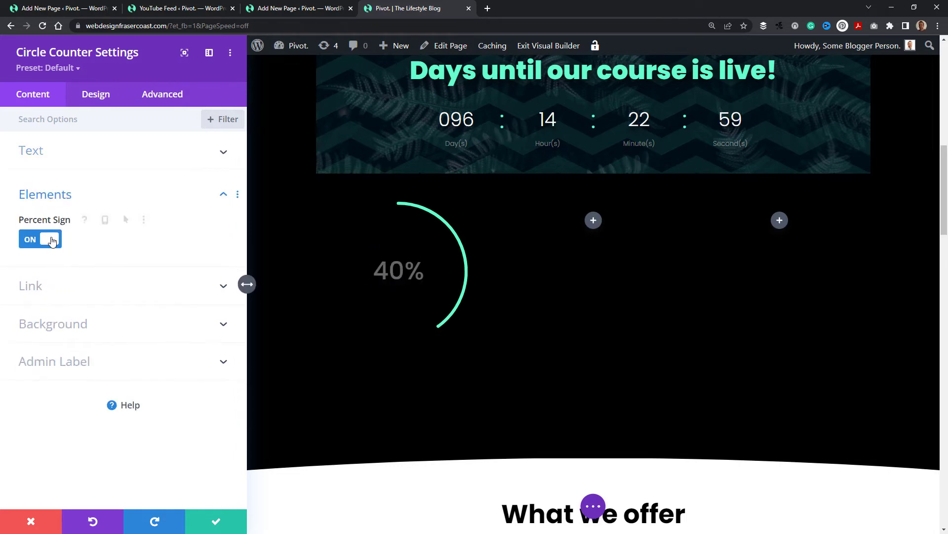
pyautogui.click(52, 240)
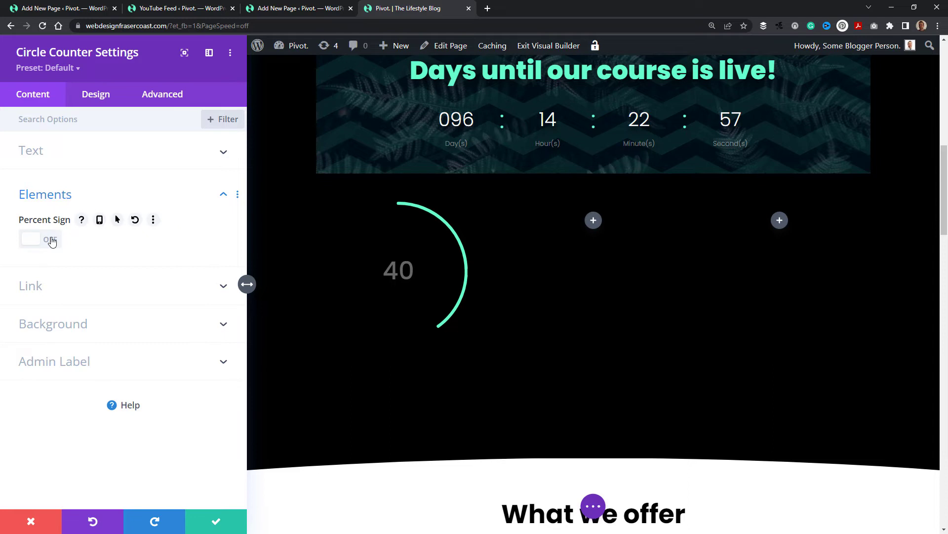
pyautogui.click(52, 240)
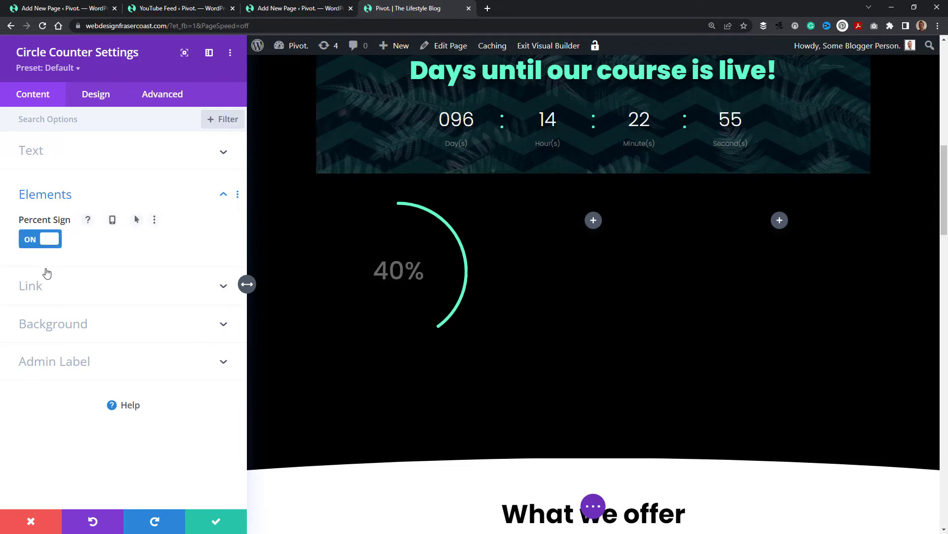
pyautogui.click(54, 323)
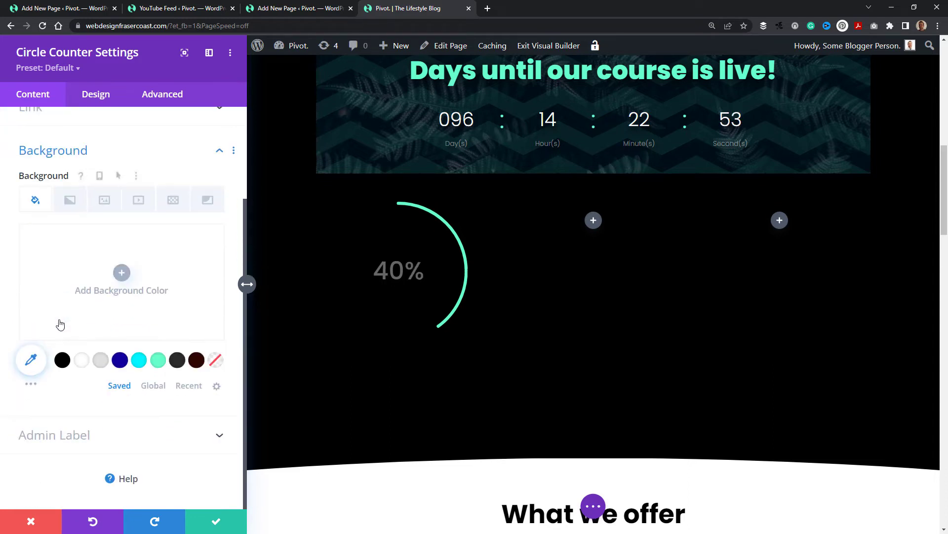
pyautogui.click(109, 204)
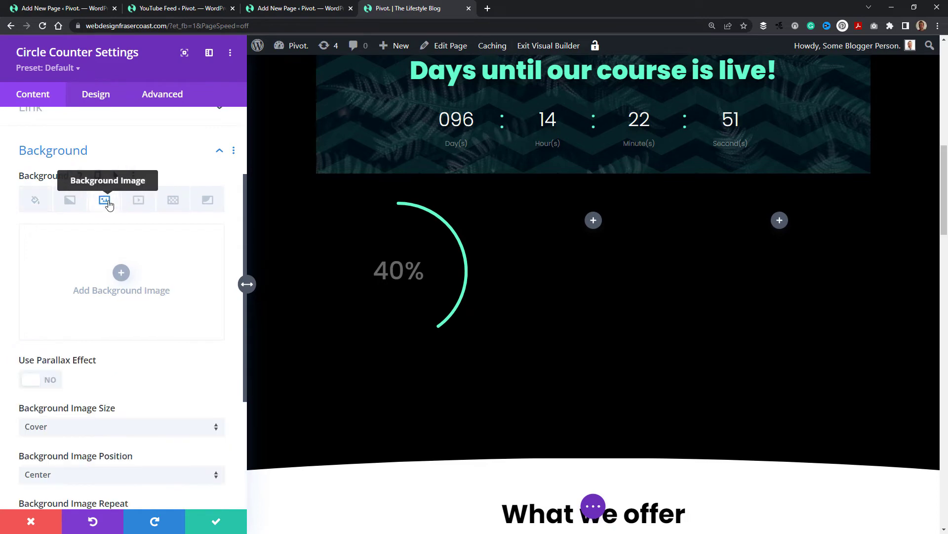
pyautogui.click(121, 272)
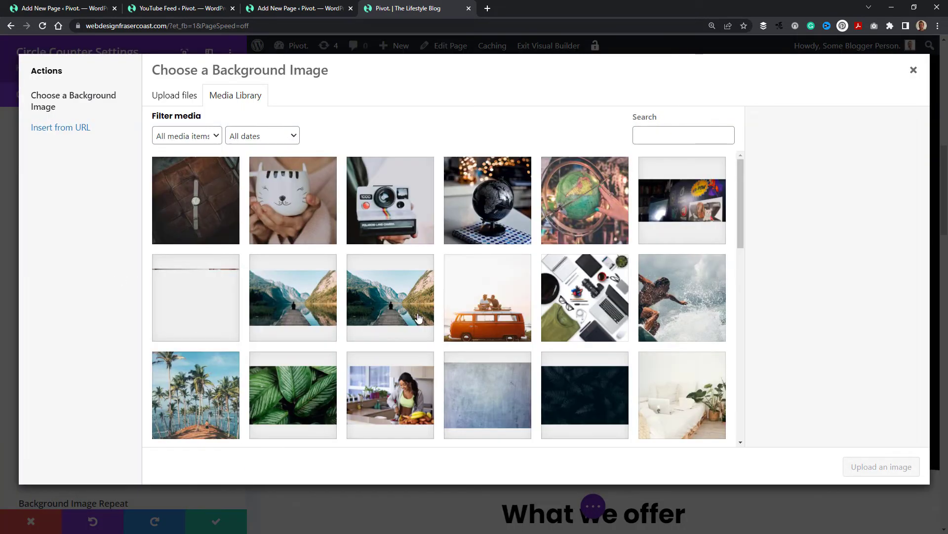
pyautogui.scroll(-10, 424, 319)
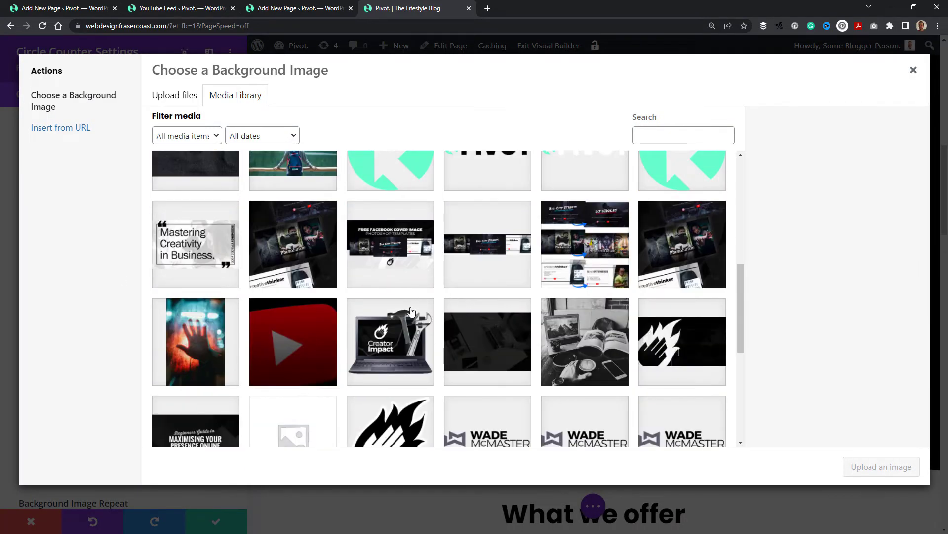
pyautogui.scroll(-3, 410, 311)
pyautogui.click(710, 389)
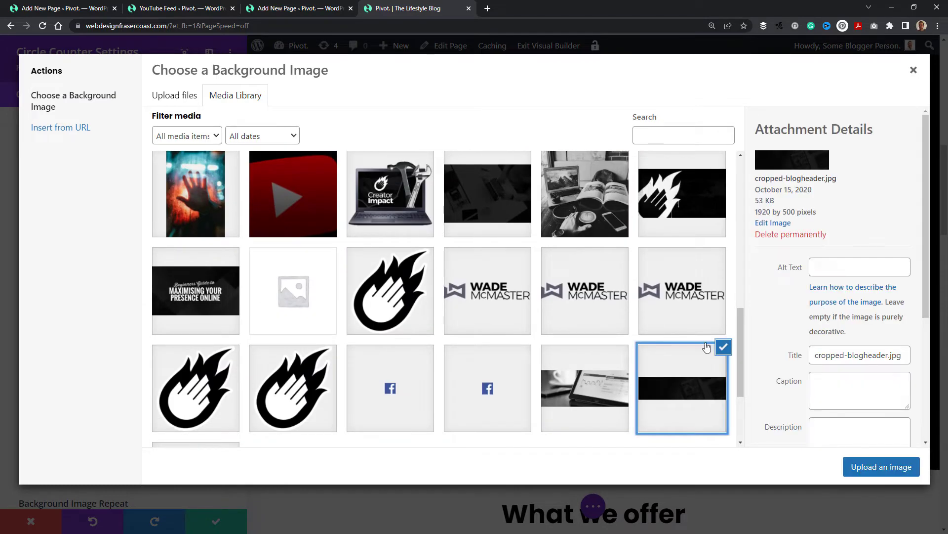
pyautogui.click(892, 466)
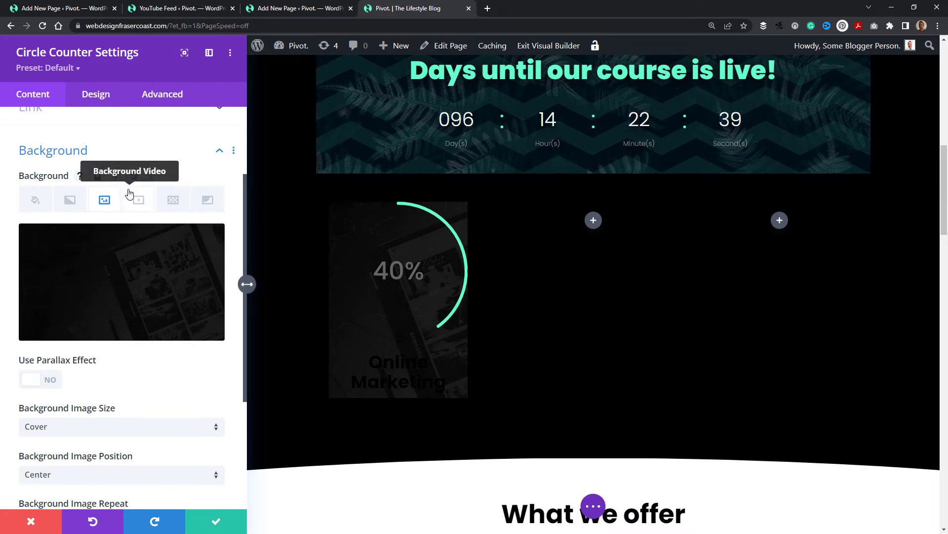
pyautogui.click(134, 175)
pyautogui.scroll(3, 155, 134)
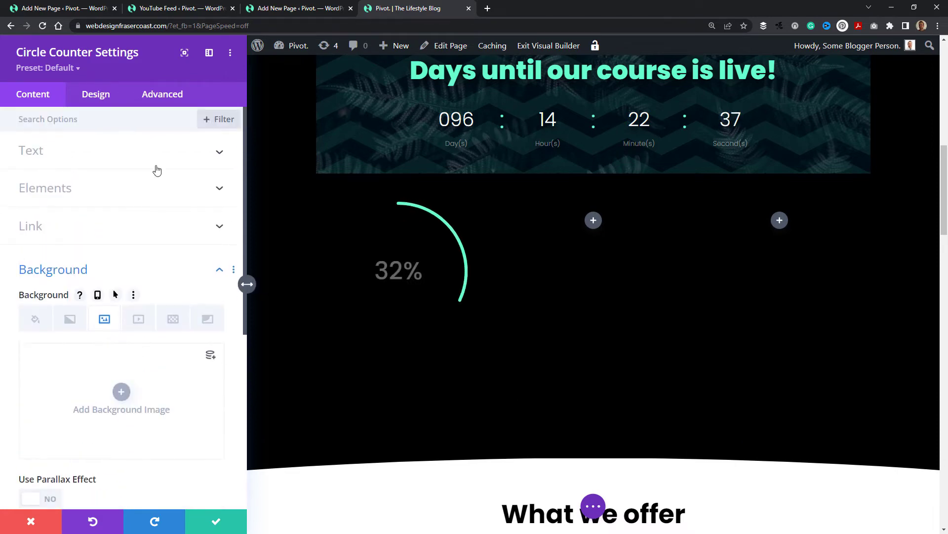
# Set the circle counter's text colour to Light so its number and title show white
pyautogui.click(61, 153)
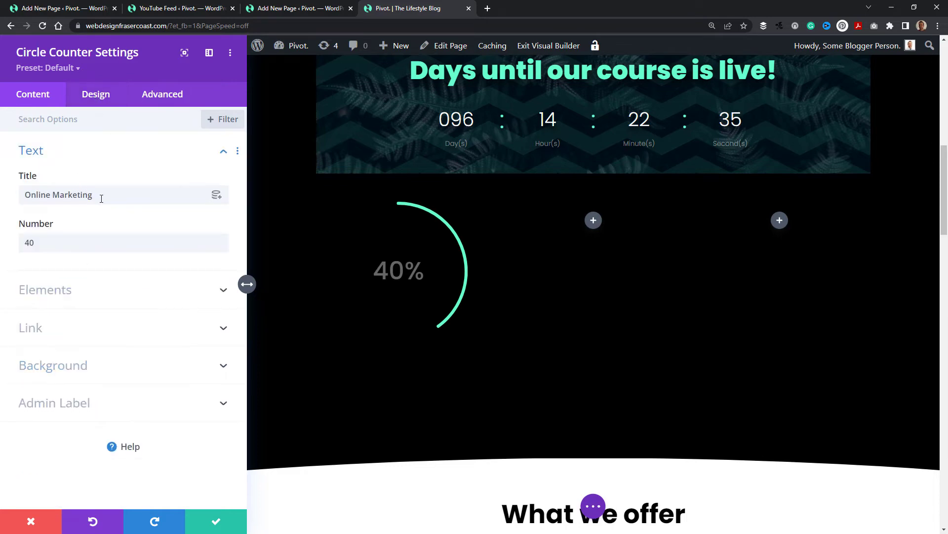
pyautogui.click(96, 94)
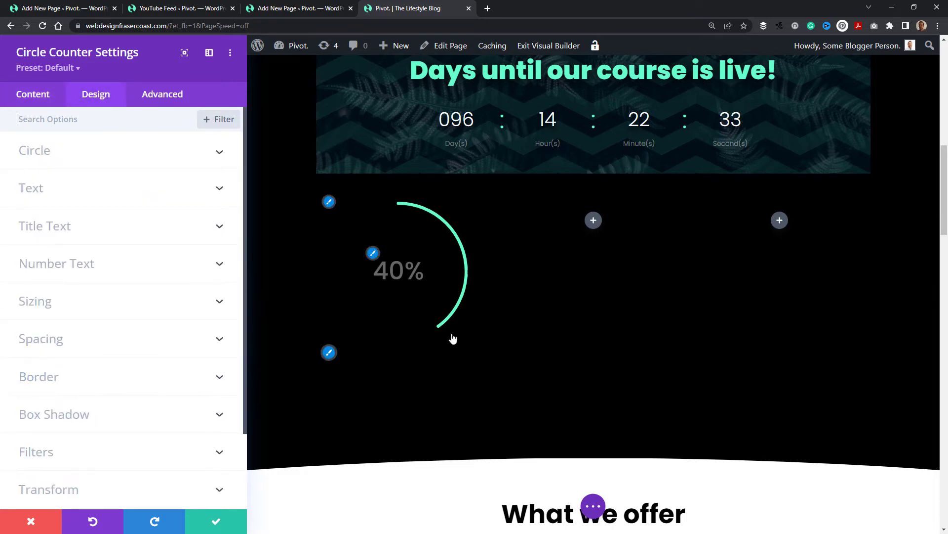
pyautogui.click(66, 188)
pyautogui.click(61, 215)
pyautogui.click(58, 228)
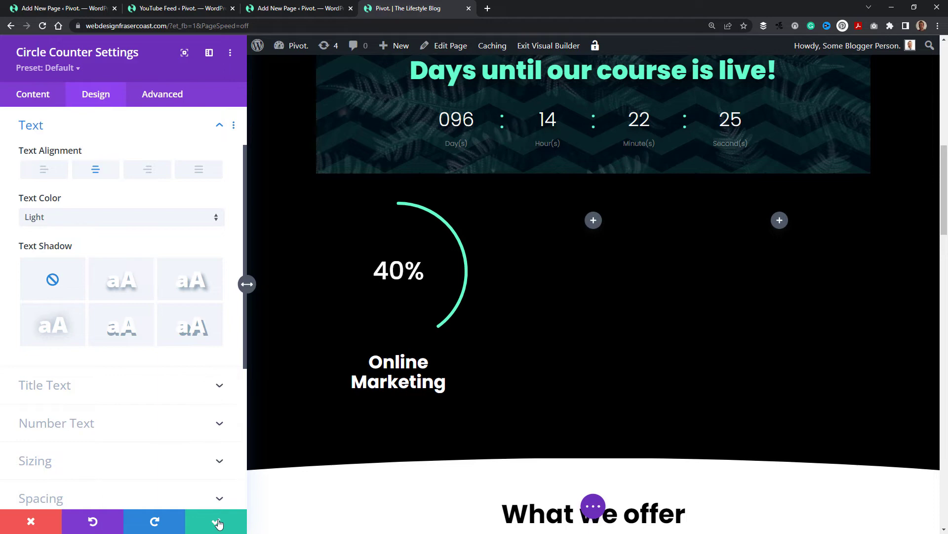
pyautogui.scroll(-1, 91, 385)
# Expand the Title Text and Number Text styling options to review them
pyautogui.click(90, 337)
pyautogui.scroll(-5, 91, 336)
pyautogui.scroll(-5, 93, 324)
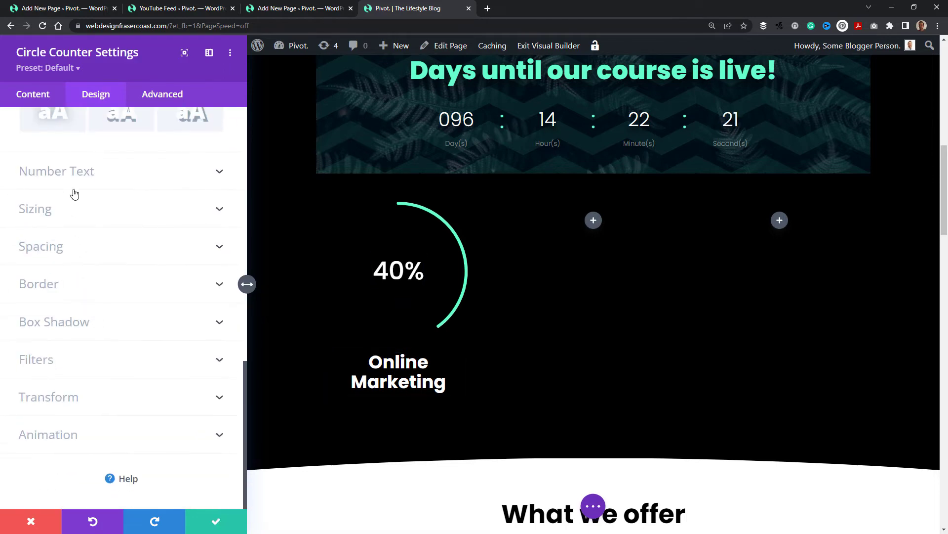
pyautogui.click(72, 188)
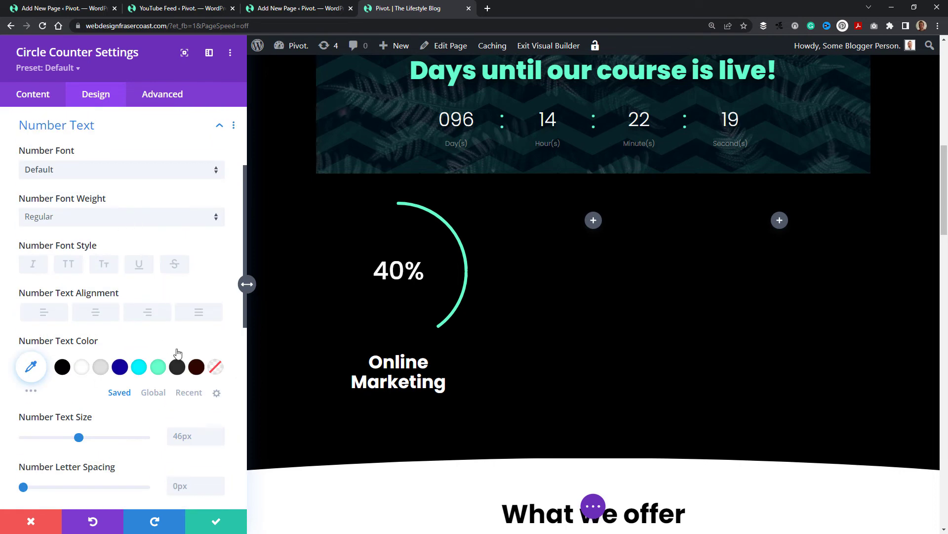
pyautogui.scroll(-3, 170, 400)
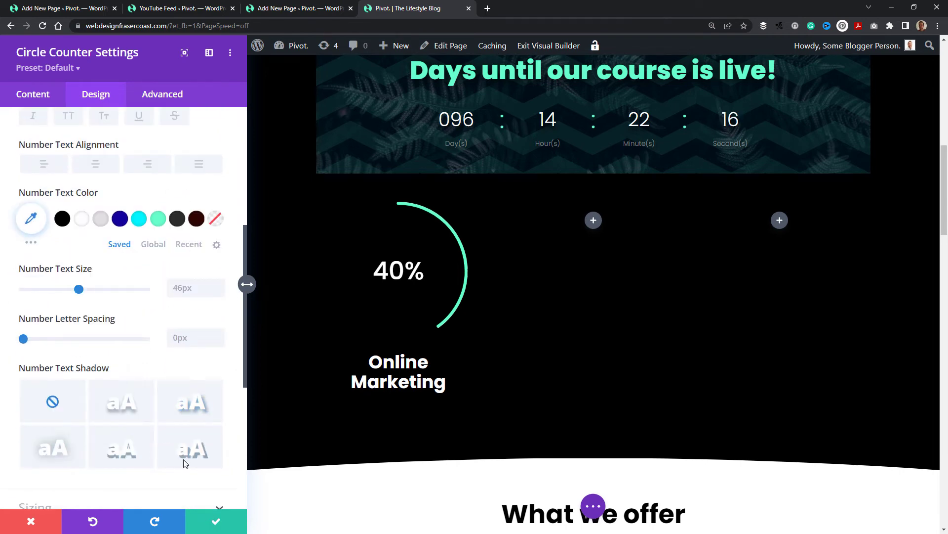
pyautogui.scroll(-5, 172, 437)
pyautogui.scroll(8, 203, 507)
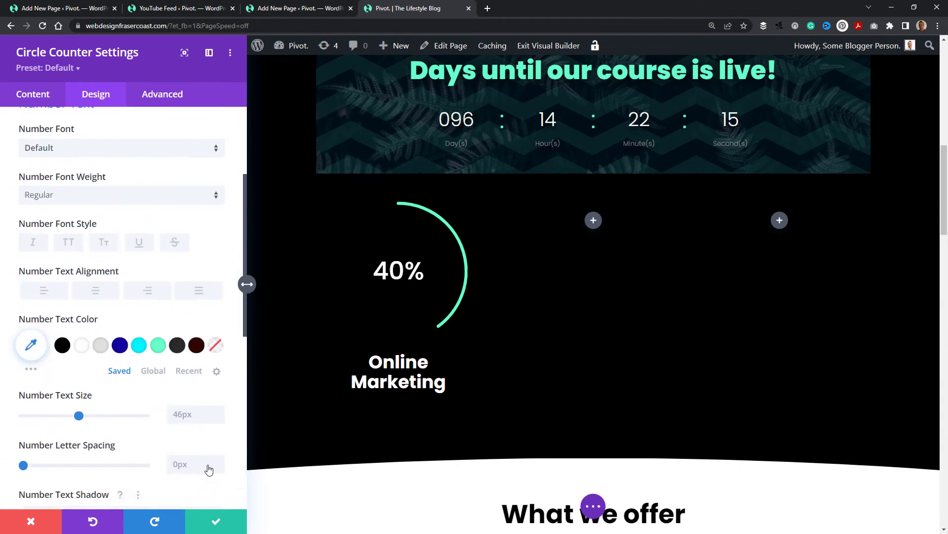
pyautogui.scroll(3, 208, 475)
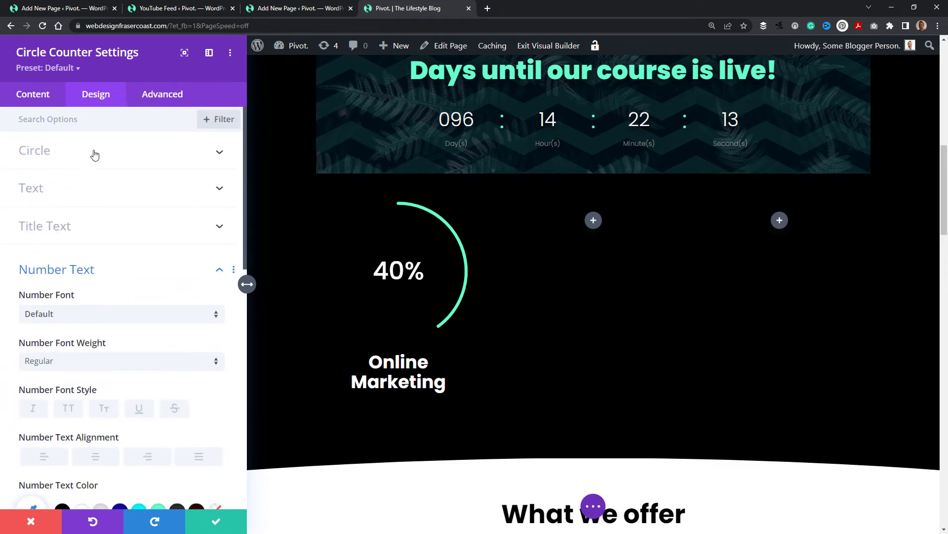
# Make the counter's arc cyan and its background ring a faint grey
pyautogui.click(94, 155)
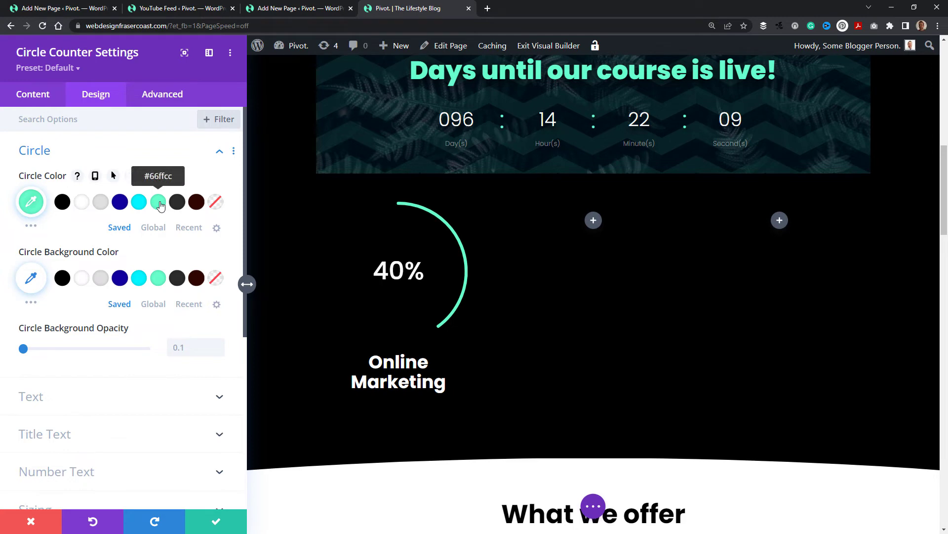
pyautogui.click(138, 205)
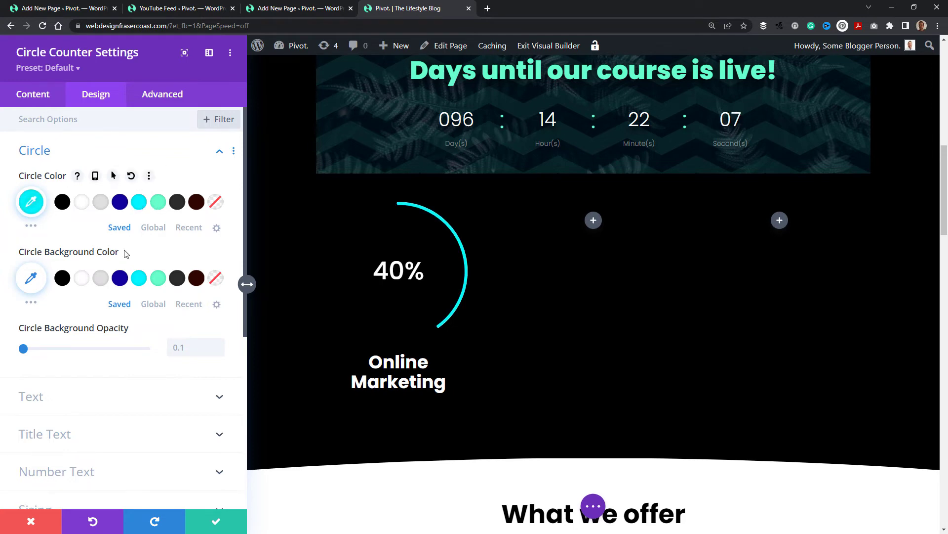
pyautogui.click(178, 280)
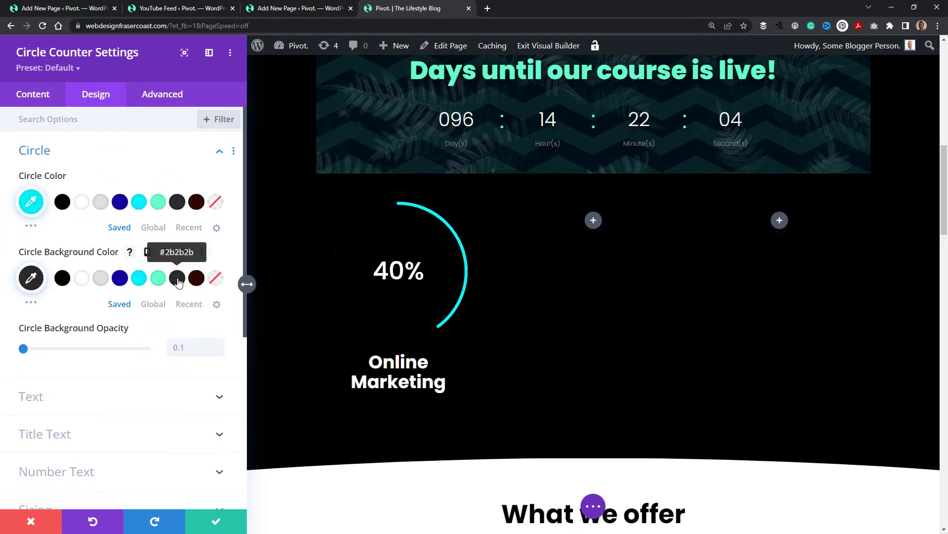
pyautogui.click(31, 277)
pyautogui.moveTo(22, 362); pyautogui.dragTo(23, 330)
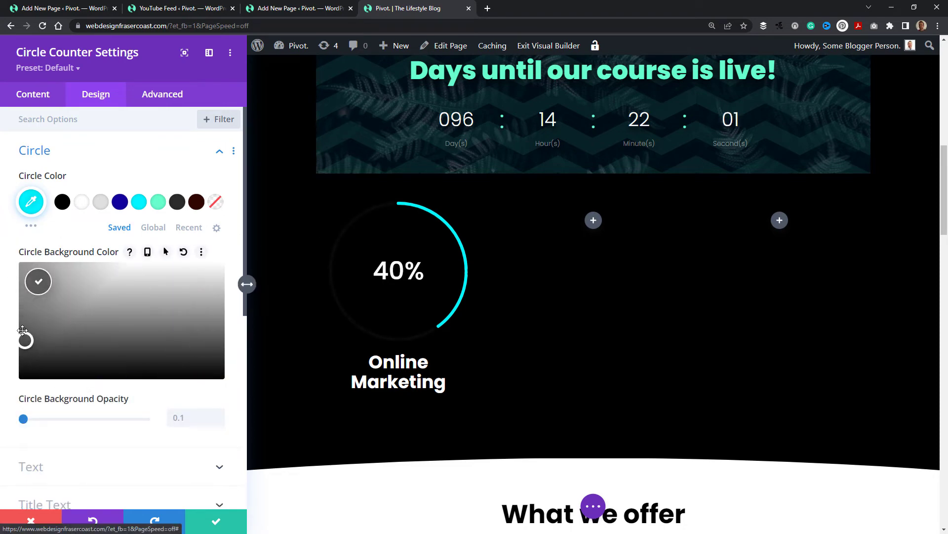
pyautogui.moveTo(444, 349); pyautogui.dragTo(386, 335)
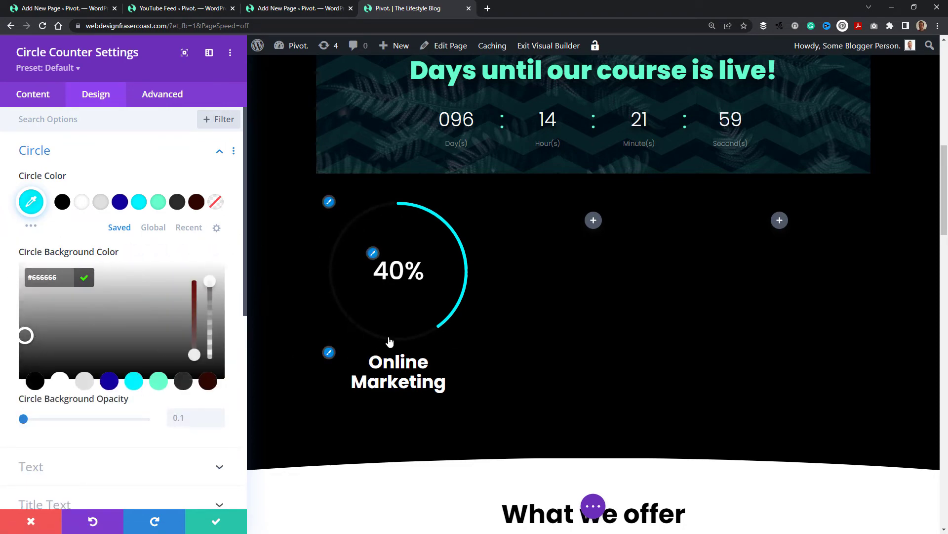
pyautogui.scroll(-4, 124, 319)
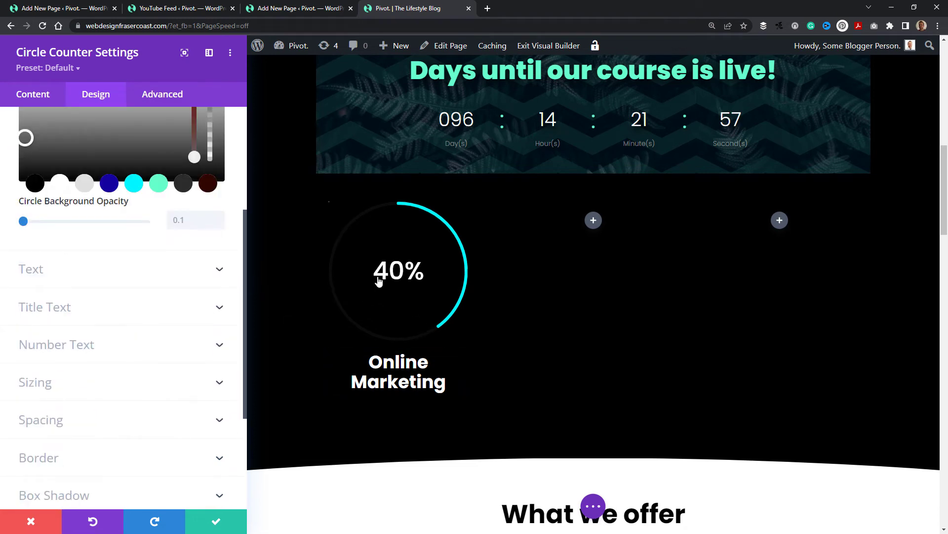
pyautogui.scroll(-3, 46, 388)
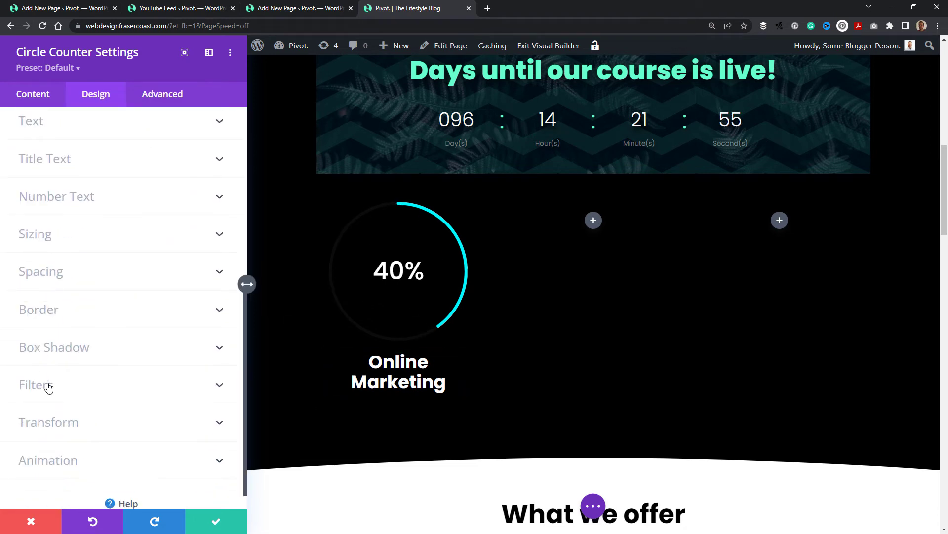
# Save the Online Marketing counter, duplicate it, then undo the duplication
pyautogui.click(216, 521)
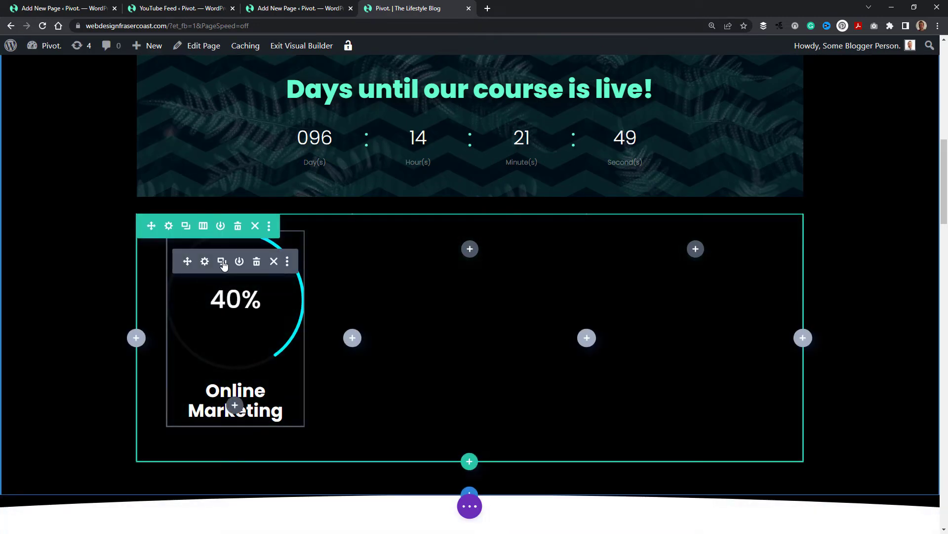
pyautogui.click(221, 262)
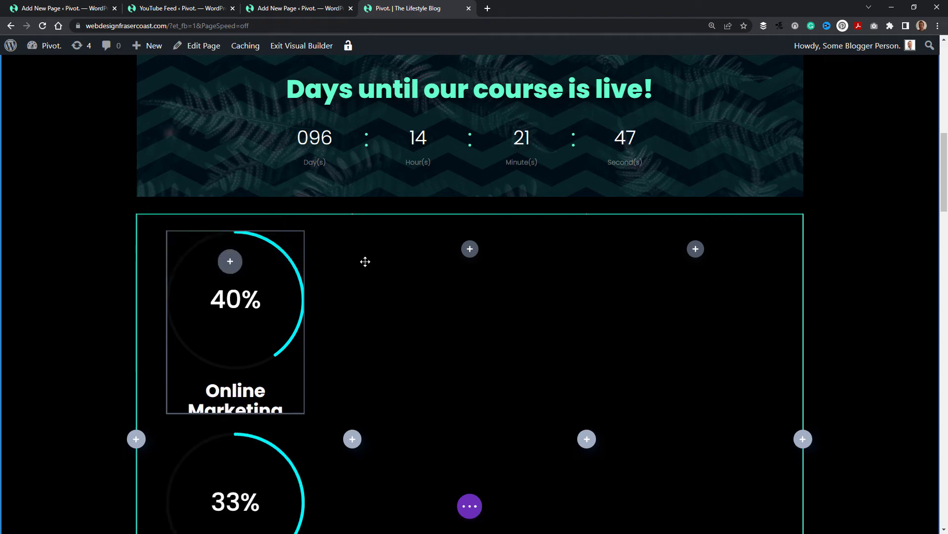
pyautogui.hotkey('ctrl', 'z')
# Place the counter copy in the second column and retitle it 'Branding' with value 30
pyautogui.moveTo(446, 253); pyautogui.dragTo(453, 272)
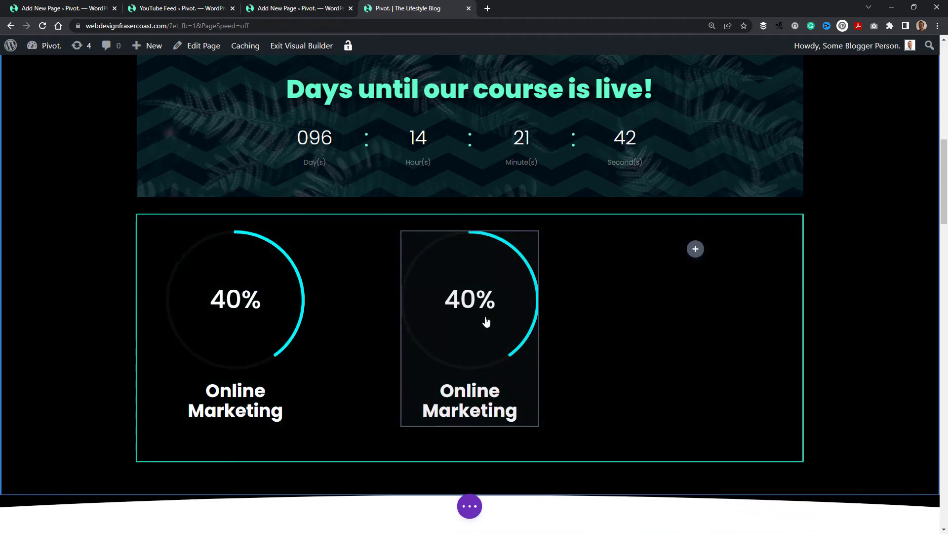
pyautogui.moveTo(487, 313)
pyautogui.click(439, 262)
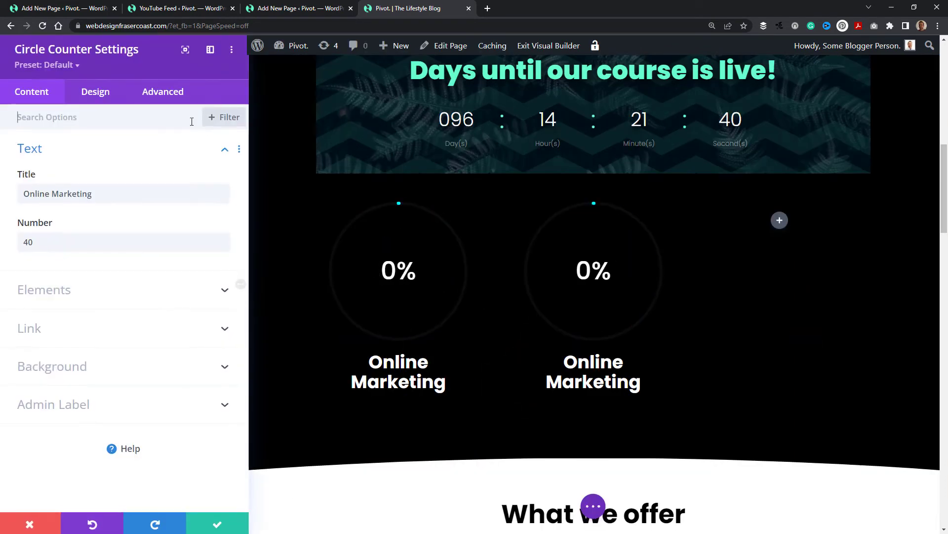
pyautogui.hotkey('ctrl', 'a')
pyautogui.write('Graph')
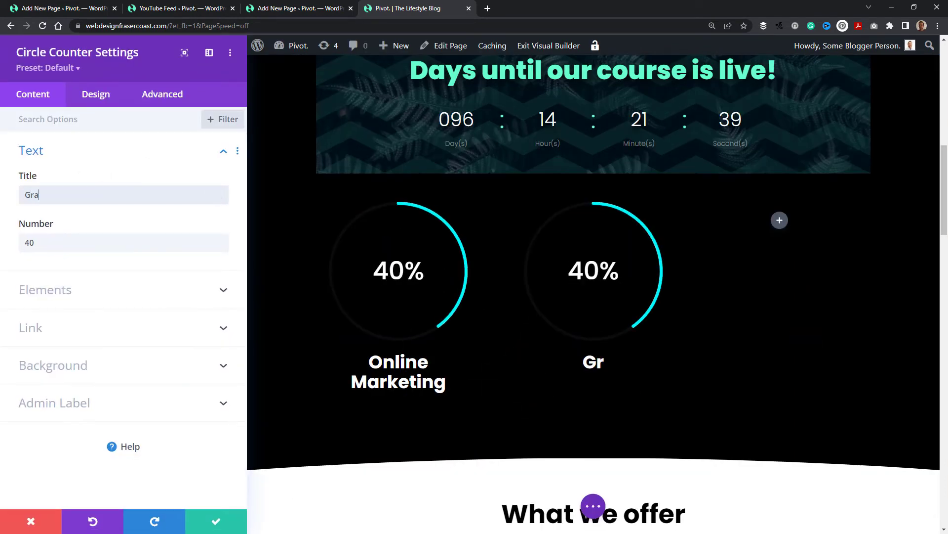
pyautogui.press('BackSpace')
pyautogui.press('BackSpace')
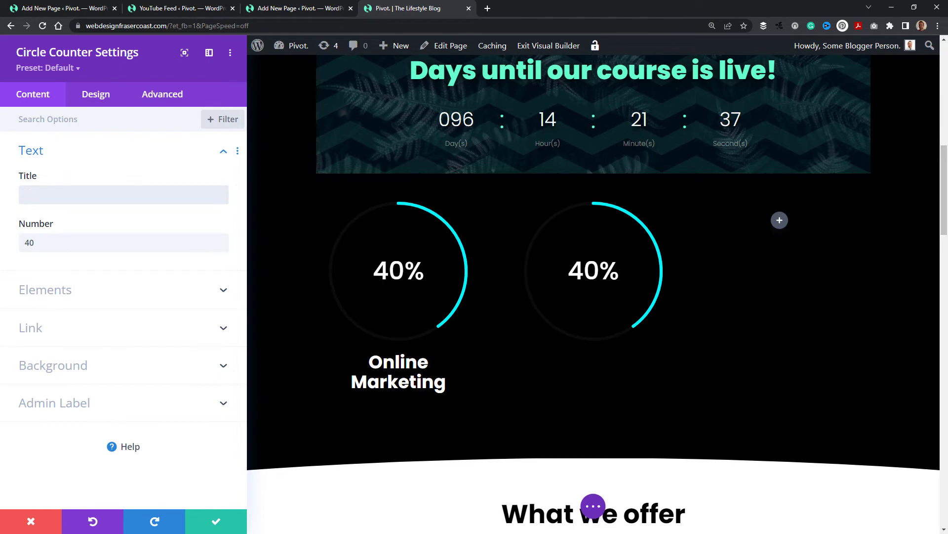
pyautogui.write('ndingh')
pyautogui.press('BackSpace')
pyautogui.press('Tab')
pyautogui.write('30')
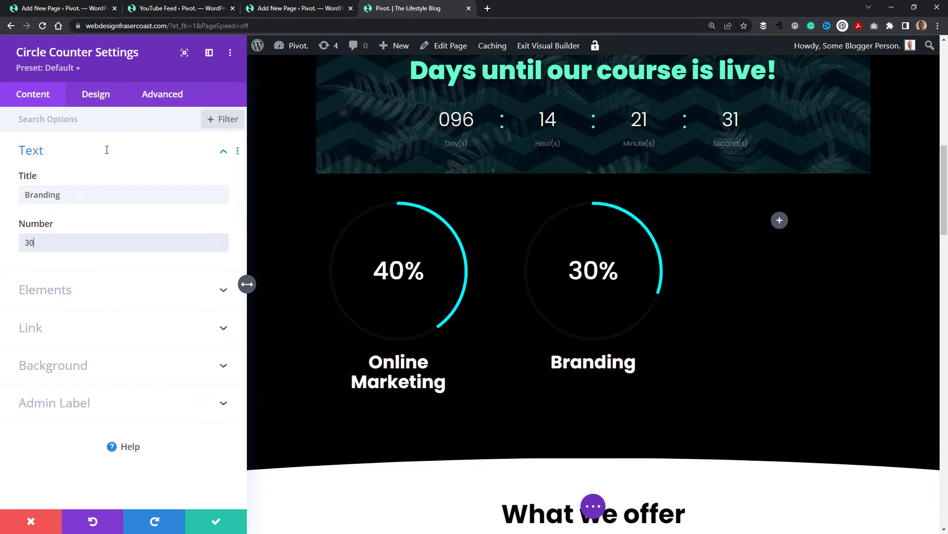
# Set the Branding ring colour to yellow #f2ff00 and save the settings
pyautogui.click(97, 95)
pyautogui.click(93, 163)
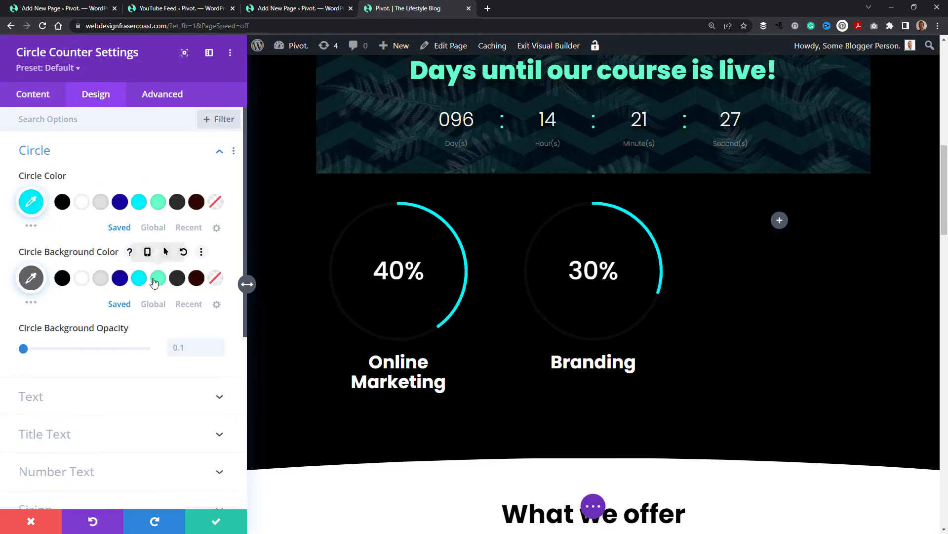
pyautogui.click(30, 202)
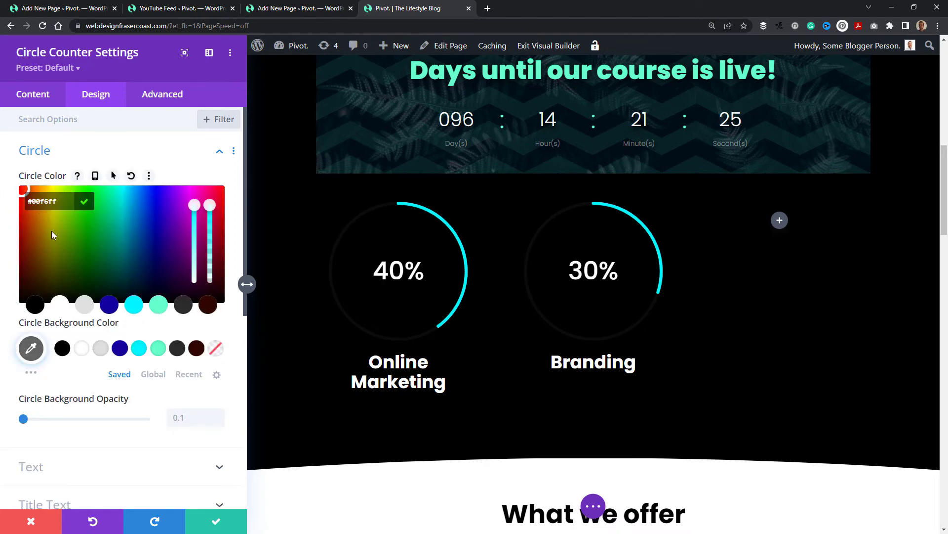
pyautogui.click(58, 189)
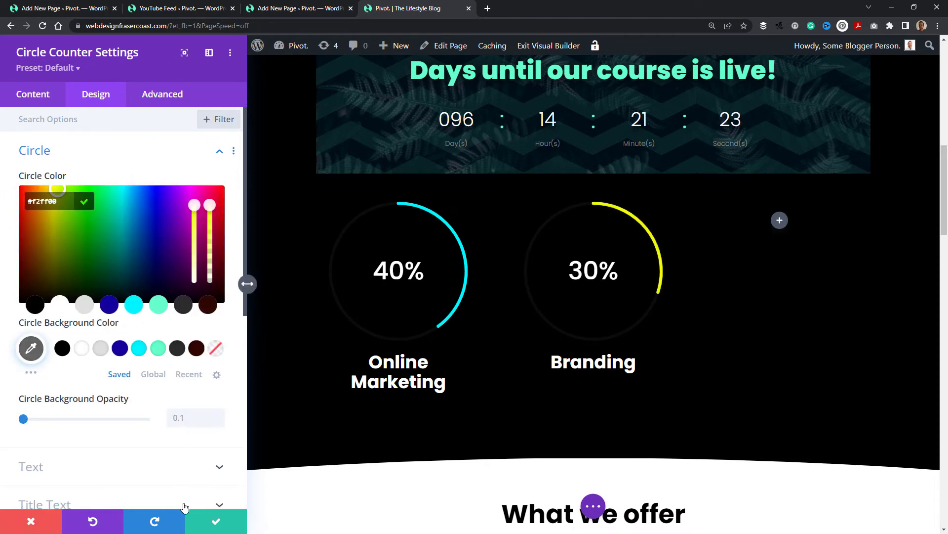
pyautogui.click(214, 520)
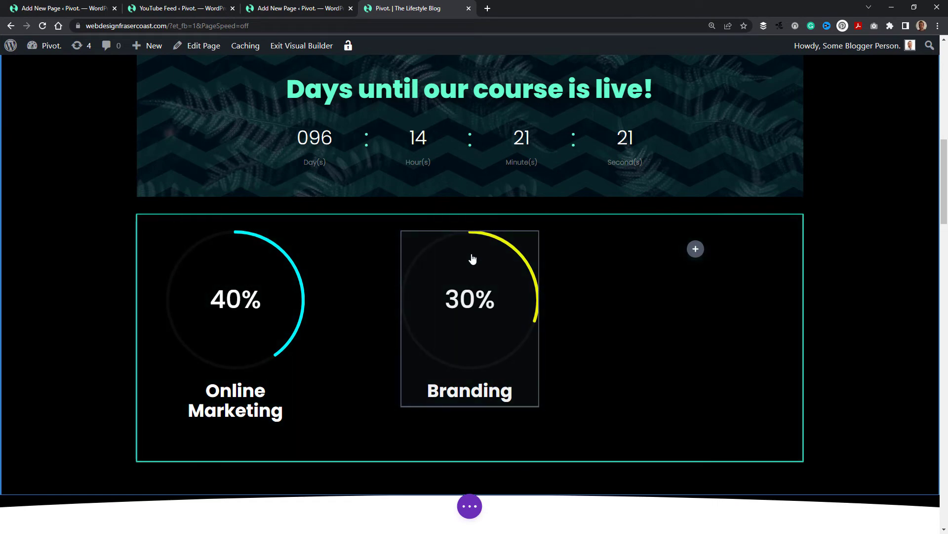
# Duplicate the Branding counter into the third column and retitle it 'Mindset'
pyautogui.click(458, 261)
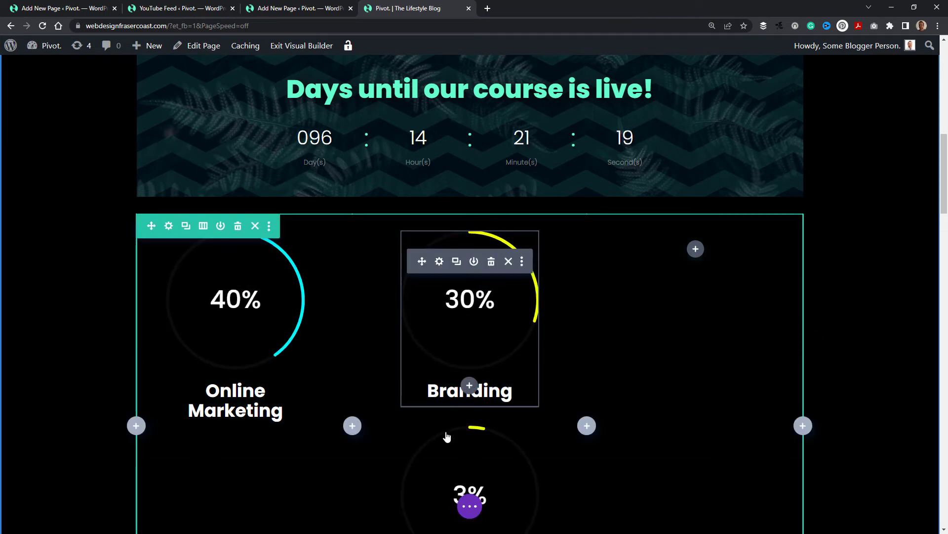
pyautogui.moveTo(424, 443); pyautogui.dragTo(653, 244)
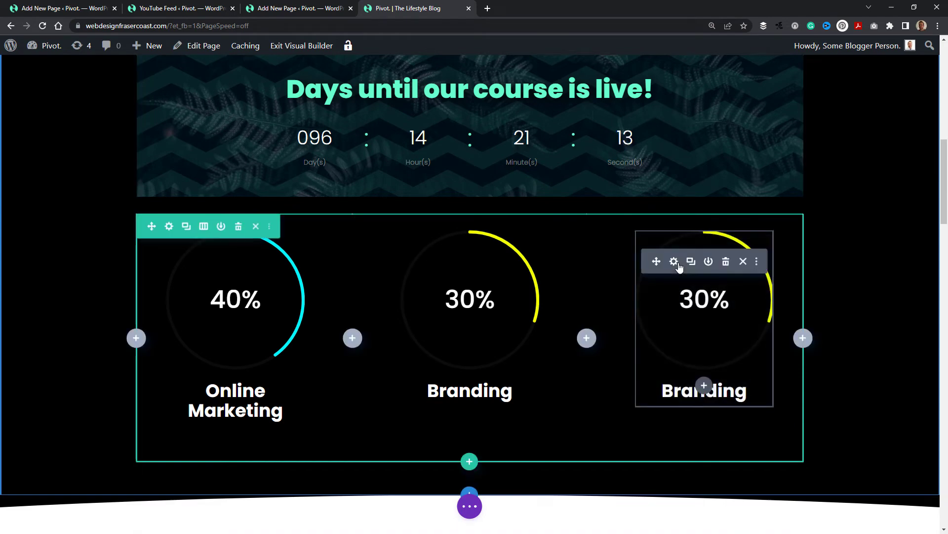
pyautogui.click(673, 261)
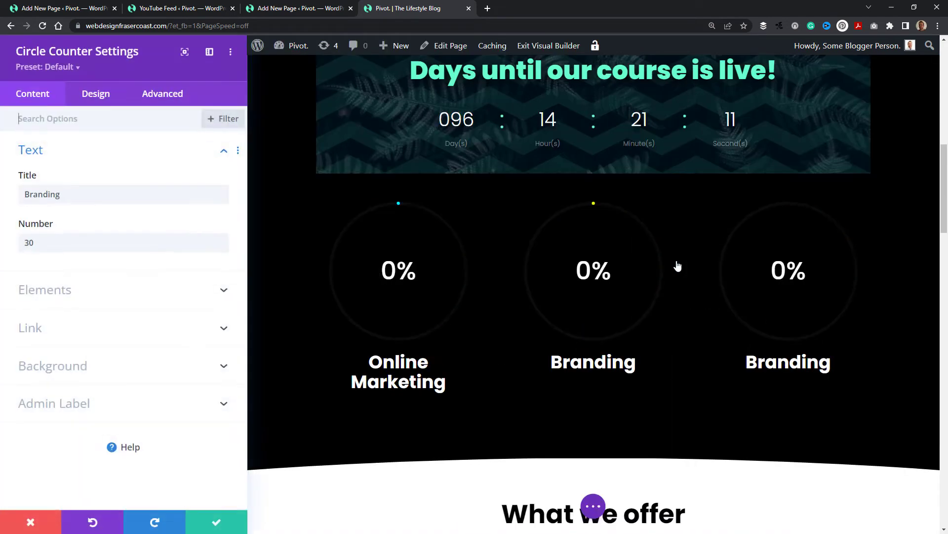
pyautogui.doubleClick(76, 189)
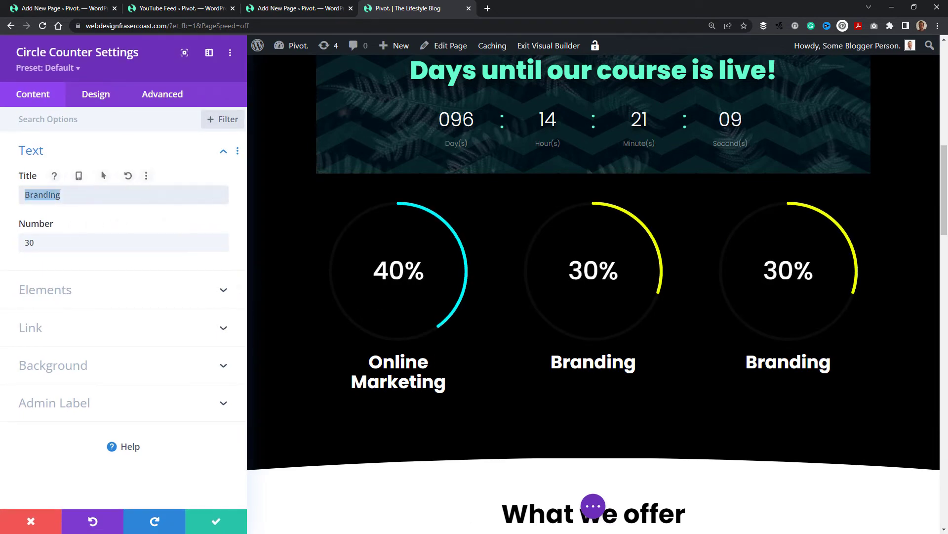
pyautogui.write('Mindset')
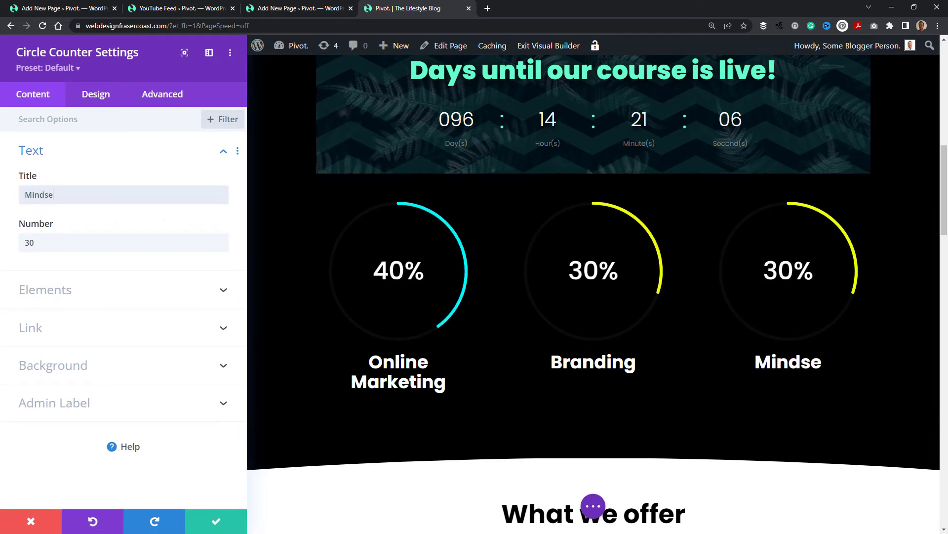
# Give the Mindset counter a black circle background and dark blue ring, then save
pyautogui.click(97, 95)
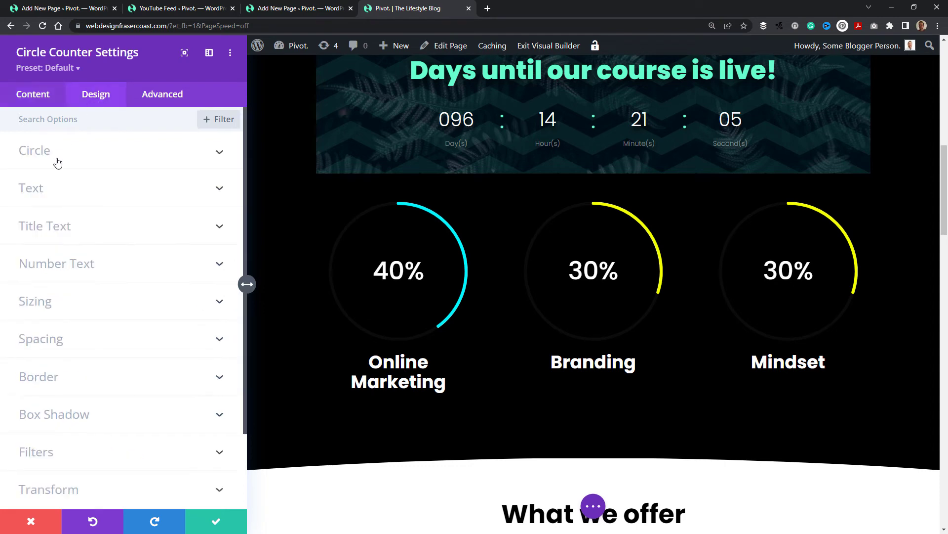
pyautogui.click(56, 157)
pyautogui.click(138, 280)
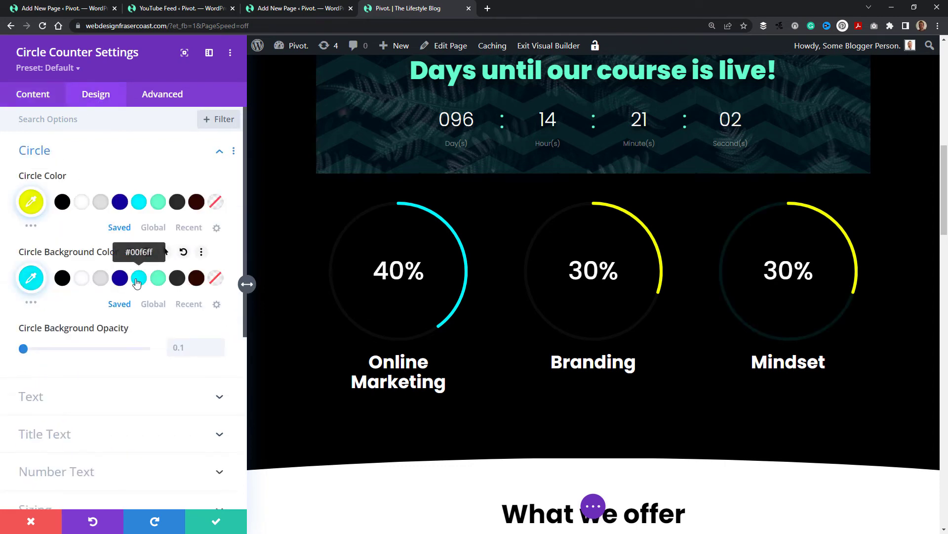
pyautogui.click(183, 251)
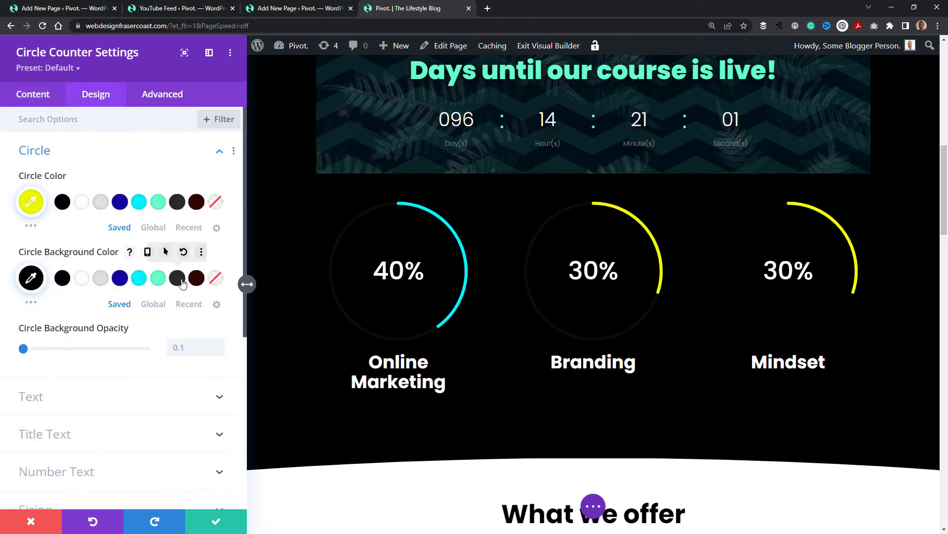
pyautogui.click(139, 208)
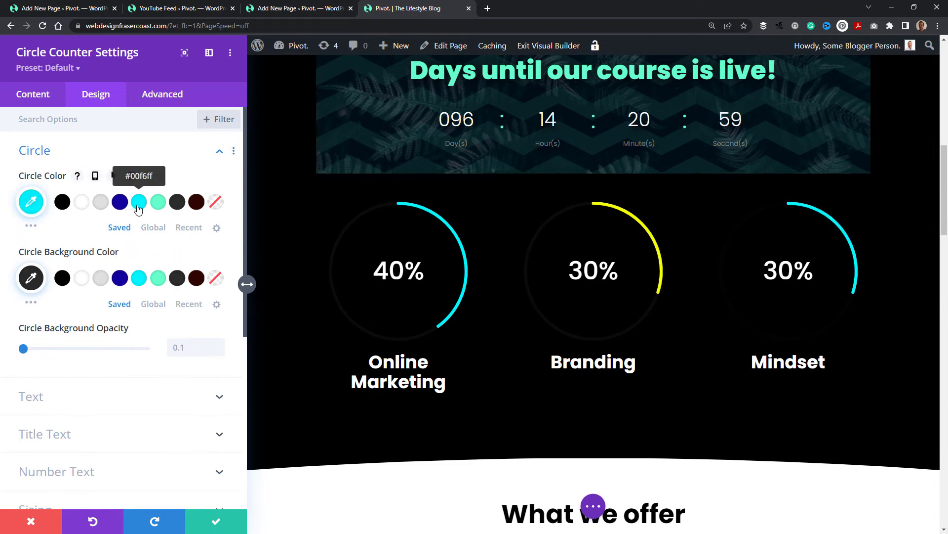
pyautogui.click(120, 203)
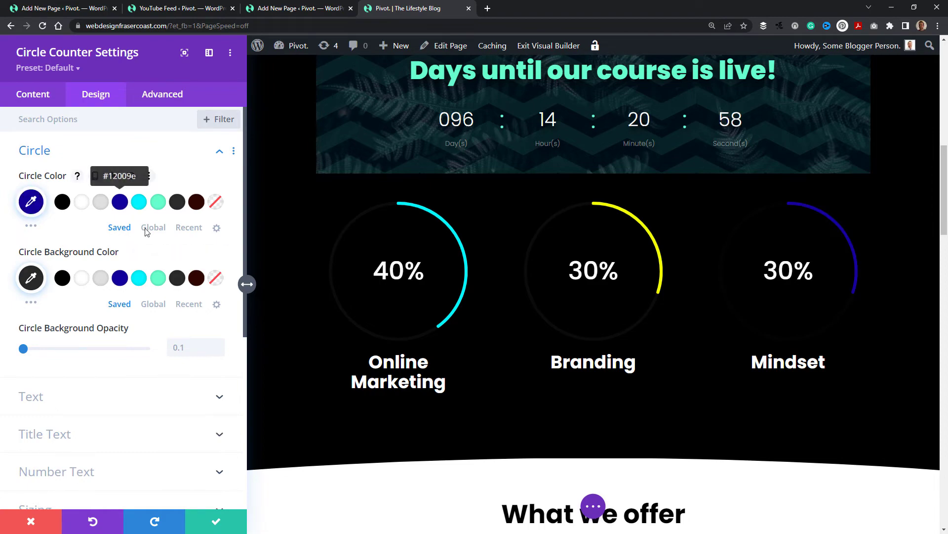
pyautogui.click(220, 522)
# Save and exit, check the three circle counters on the live page, then re-enable the Visual Builder
pyautogui.scroll(4, 817, 277)
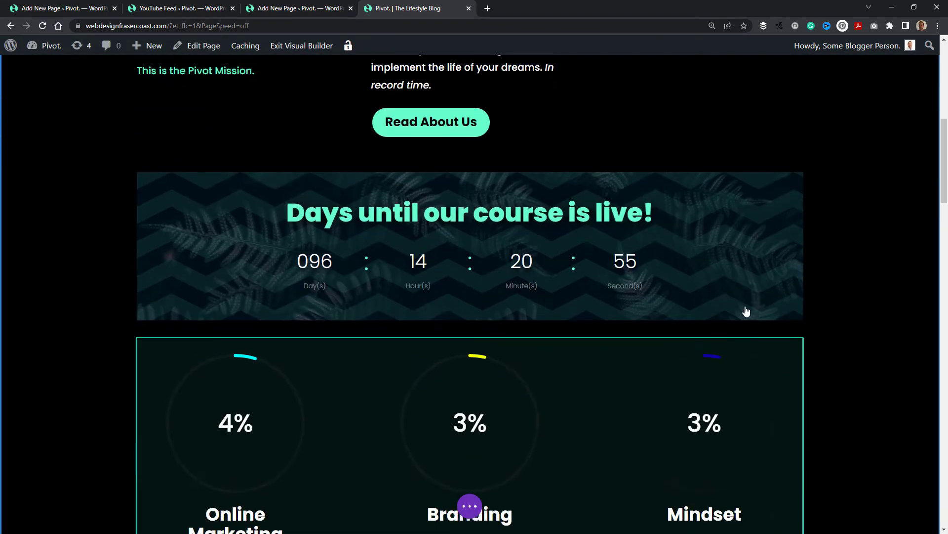
pyautogui.scroll(4, 640, 166)
pyautogui.click(302, 46)
pyautogui.click(544, 359)
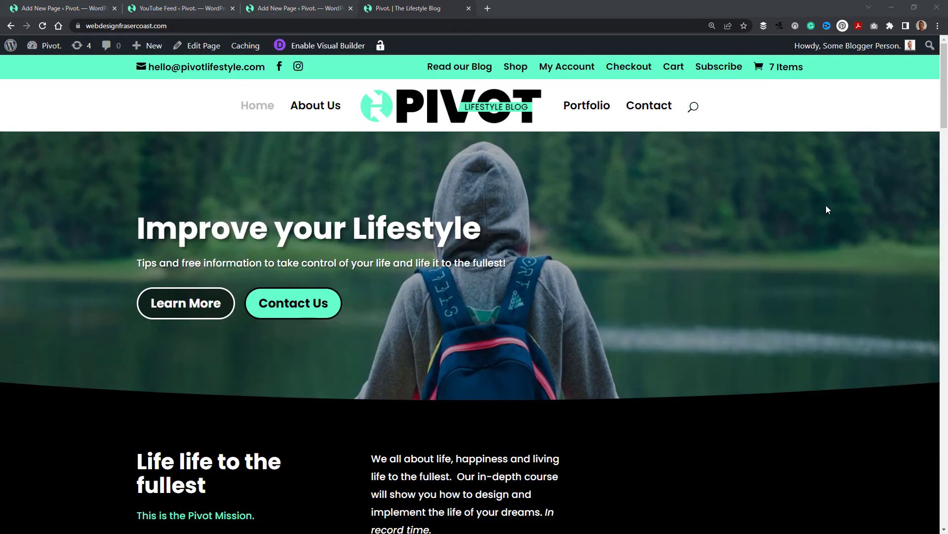
pyautogui.moveTo(944, 98); pyautogui.dragTo(943, 181)
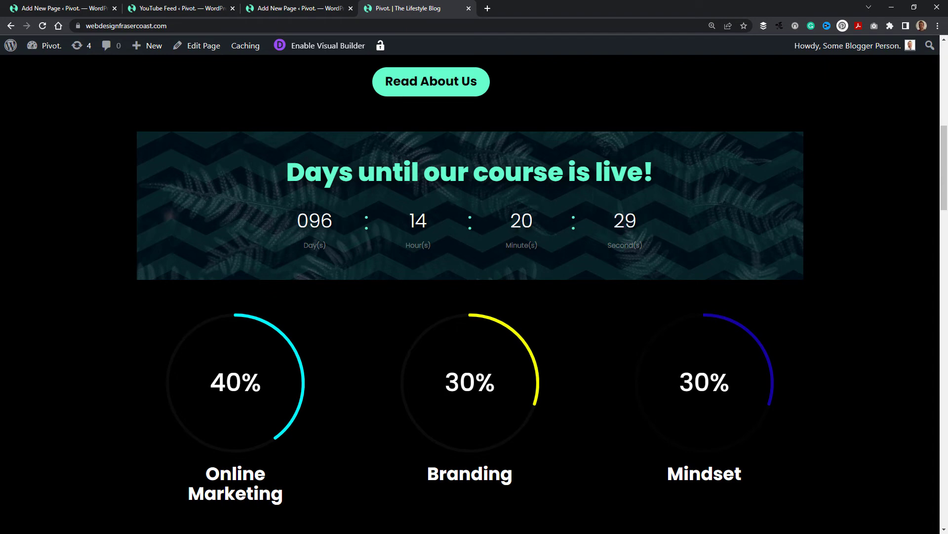
pyautogui.click(316, 45)
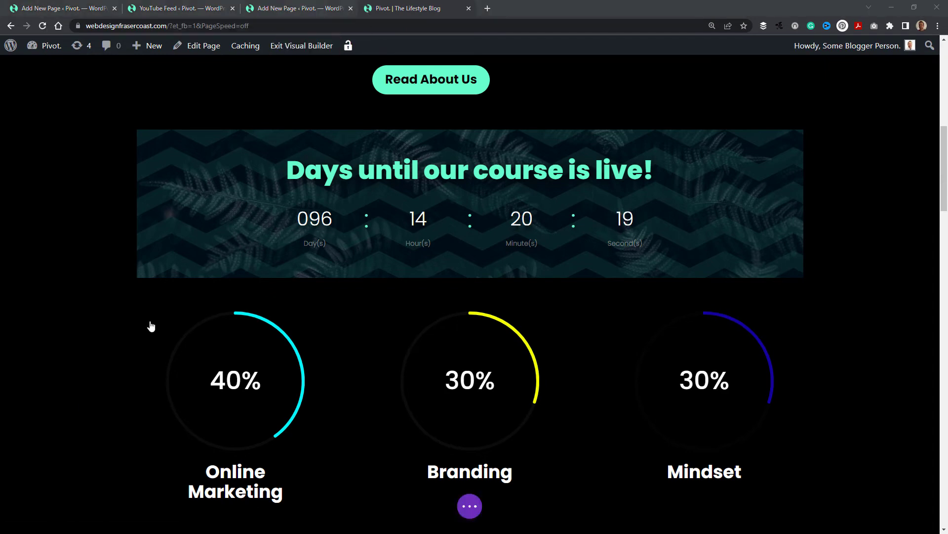
pyautogui.scroll(-3, 341, 271)
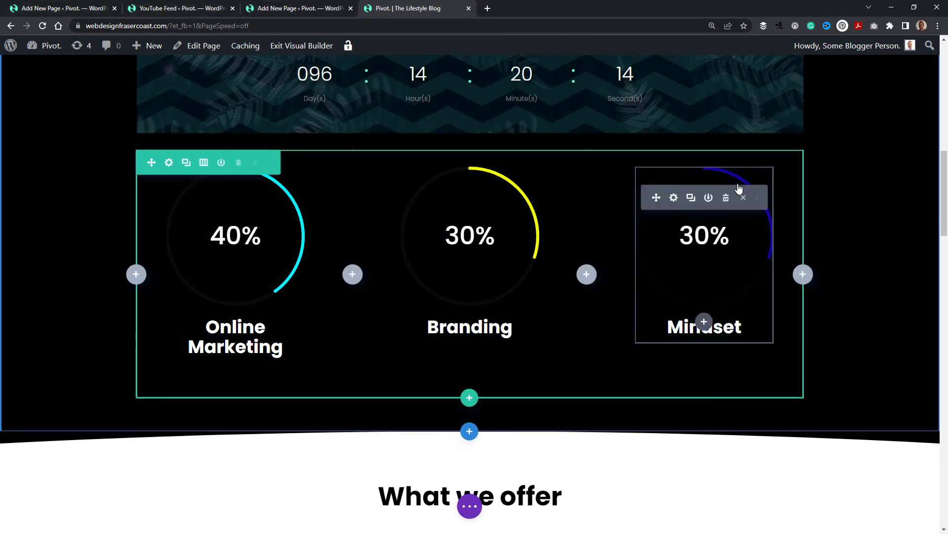
# Replace the Mindset circle counter with a new Number Counter module
pyautogui.click(728, 198)
pyautogui.click(695, 185)
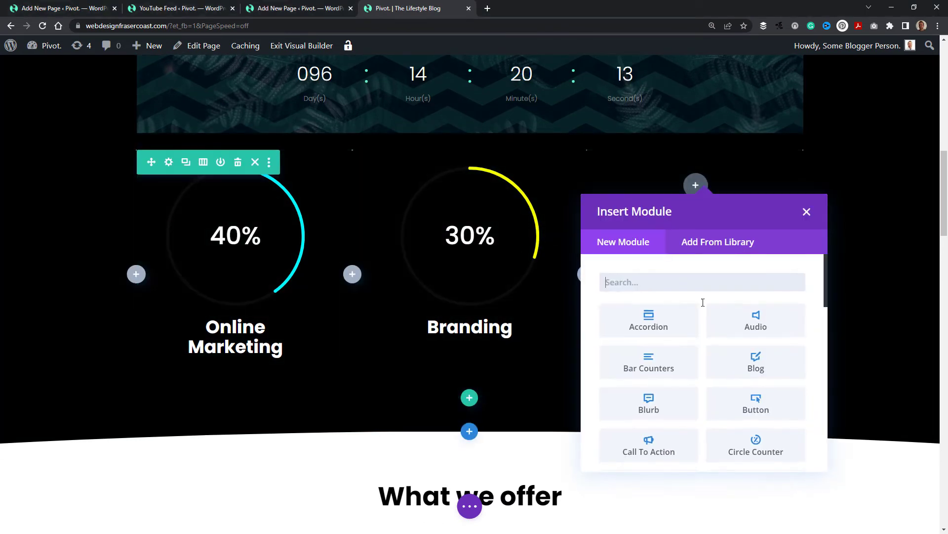
pyautogui.scroll(-3, 720, 313)
pyautogui.scroll(-4, 721, 313)
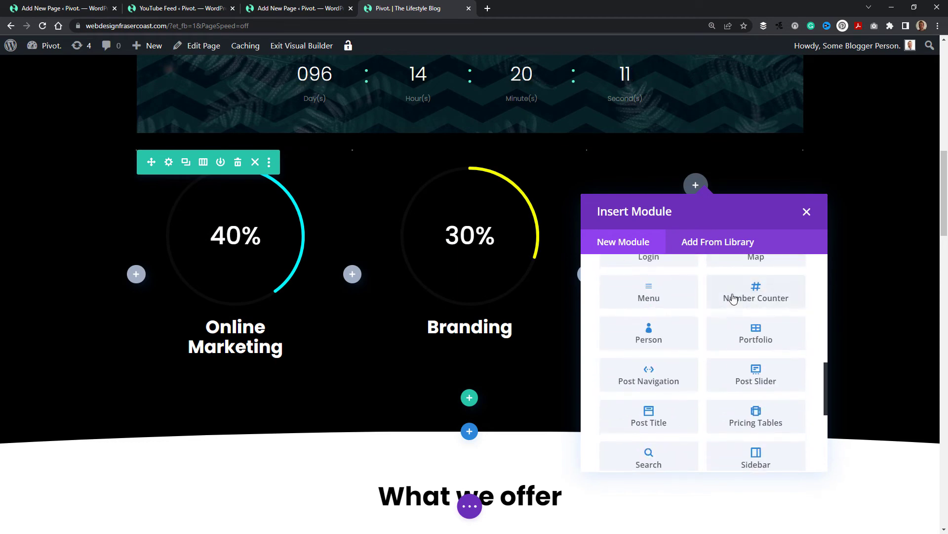
pyautogui.click(733, 296)
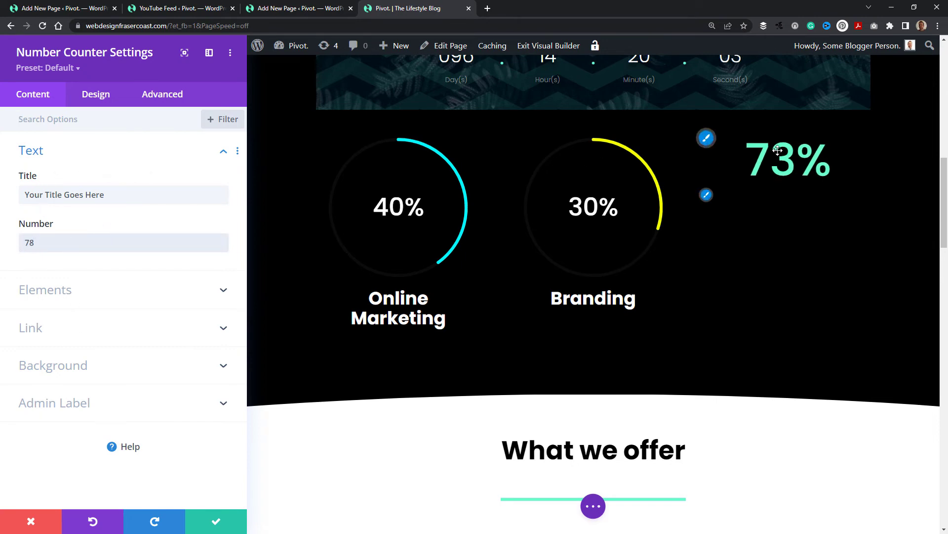
# Set the number counter's text colour to Light
pyautogui.click(97, 102)
pyautogui.click(77, 184)
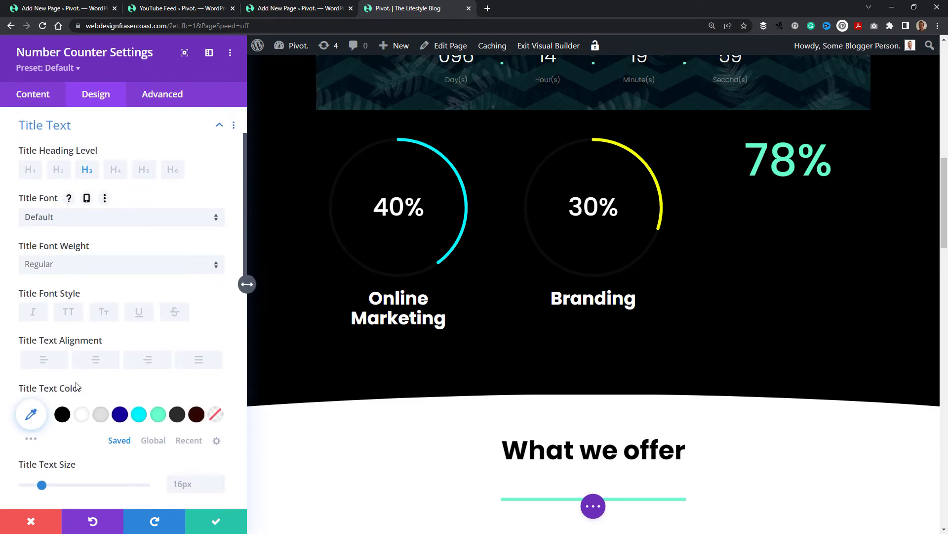
pyautogui.scroll(2, 58, 124)
pyautogui.click(61, 157)
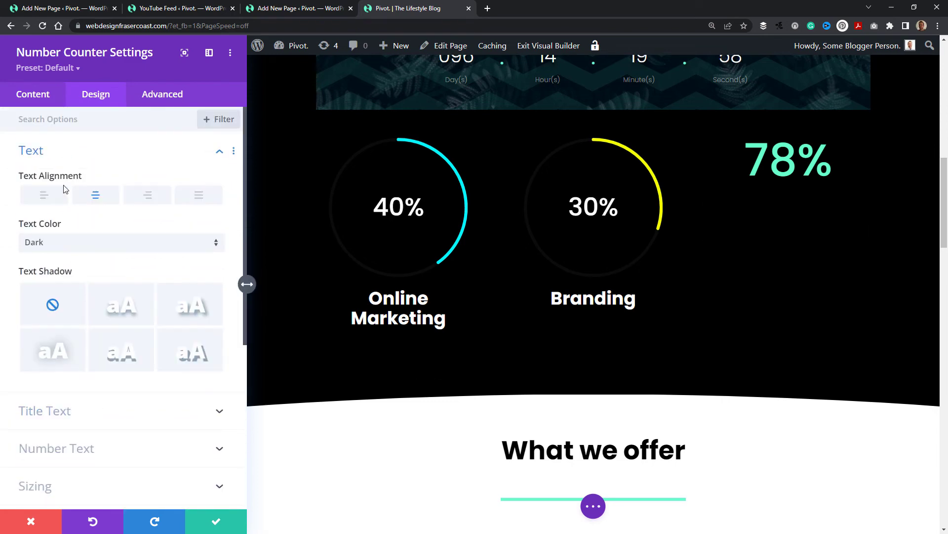
pyautogui.click(69, 248)
pyautogui.click(65, 258)
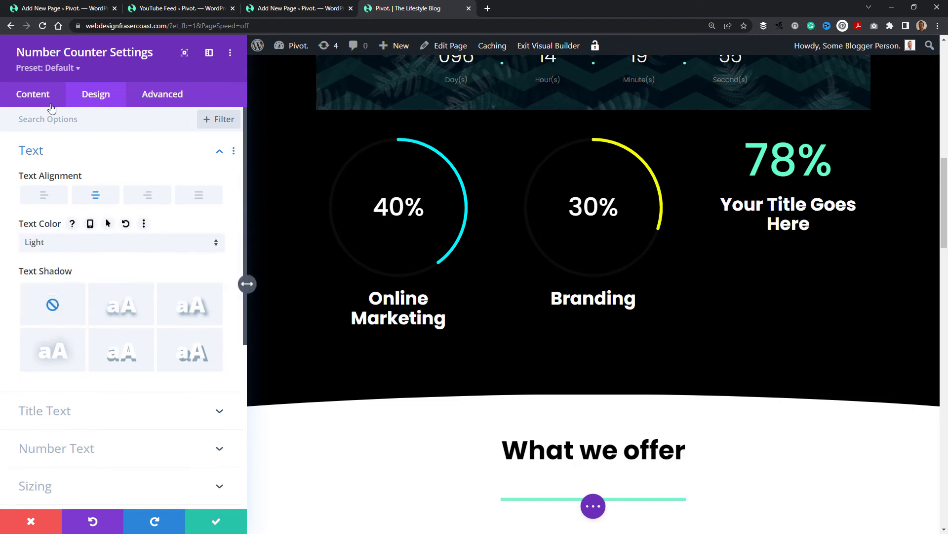
# Title the number counter 'Numebr of Clients'
pyautogui.click(33, 95)
pyautogui.click(63, 151)
pyautogui.tripleClick(115, 195)
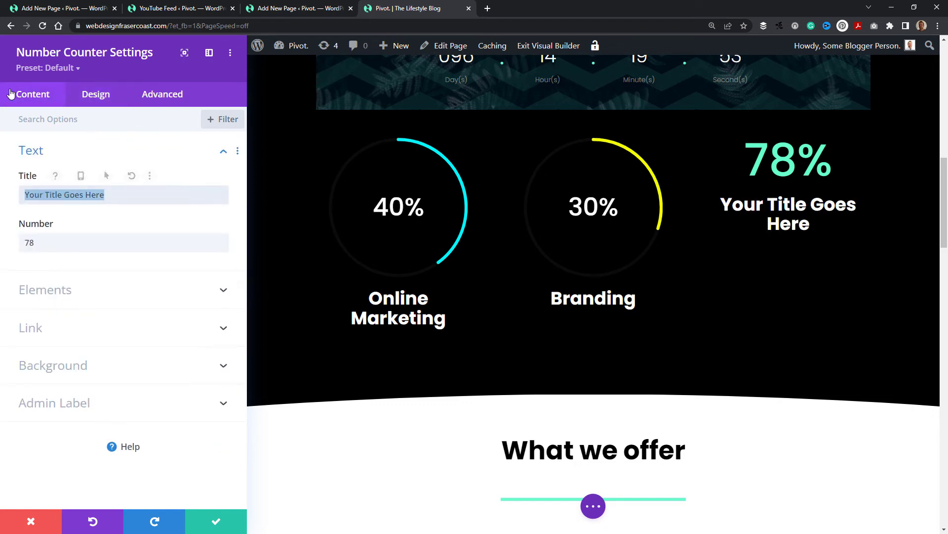
pyautogui.press('BackSpace')
pyautogui.write('Numebr of Cliuent')
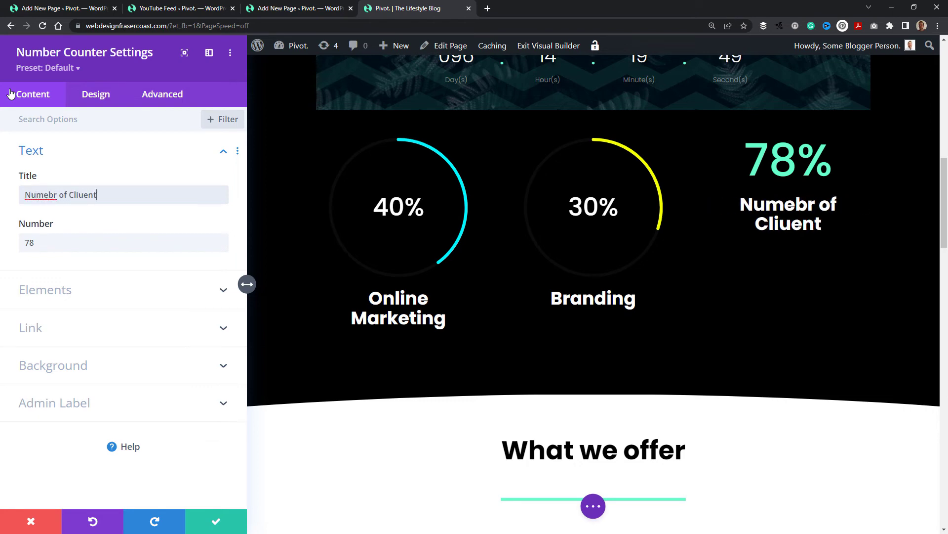
pyautogui.press('BackSpace')
pyautogui.press('BackSpace')
pyautogui.press('BackSpace')
pyautogui.press('BackSpace')
pyautogui.write('ents')
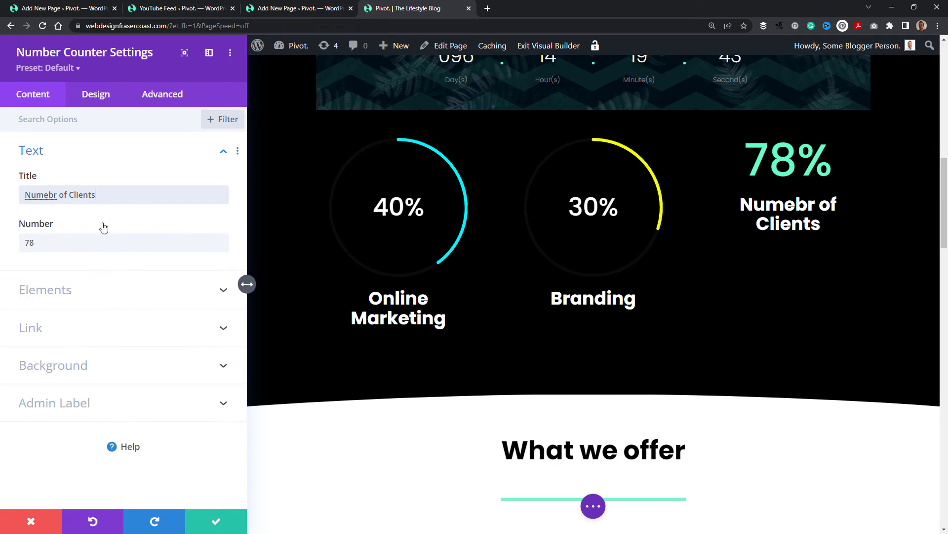
# Make the 78% number Ultra Bold with the third text shadow preset, then close the settings
pyautogui.click(94, 96)
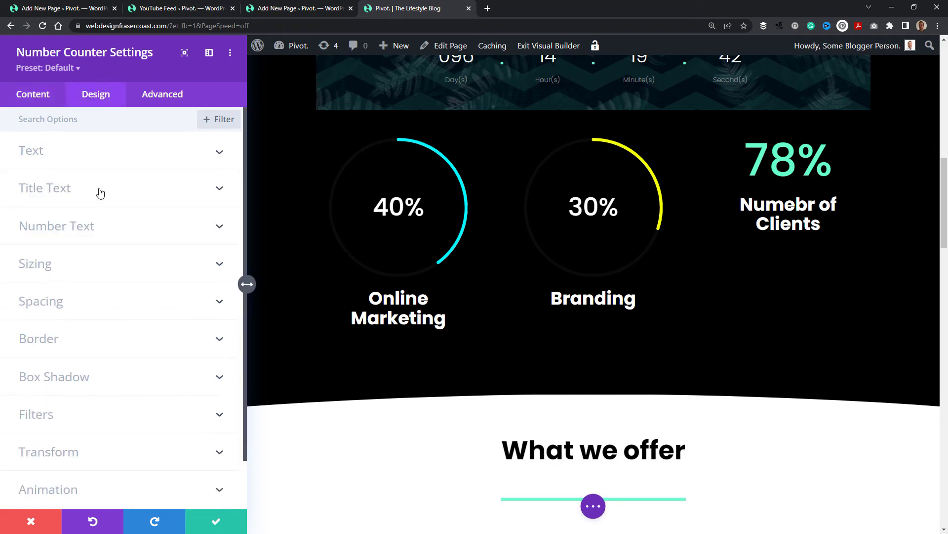
pyautogui.click(100, 238)
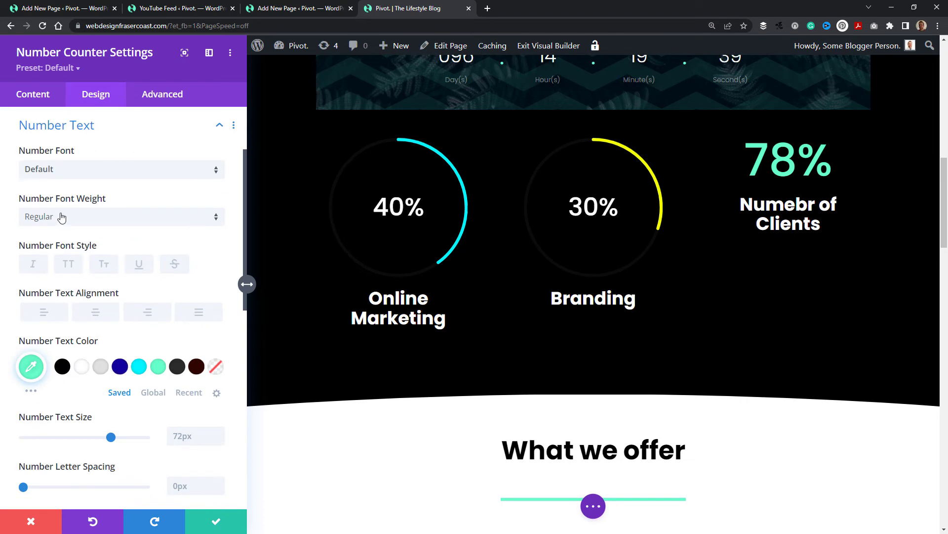
pyautogui.click(61, 217)
pyautogui.click(61, 316)
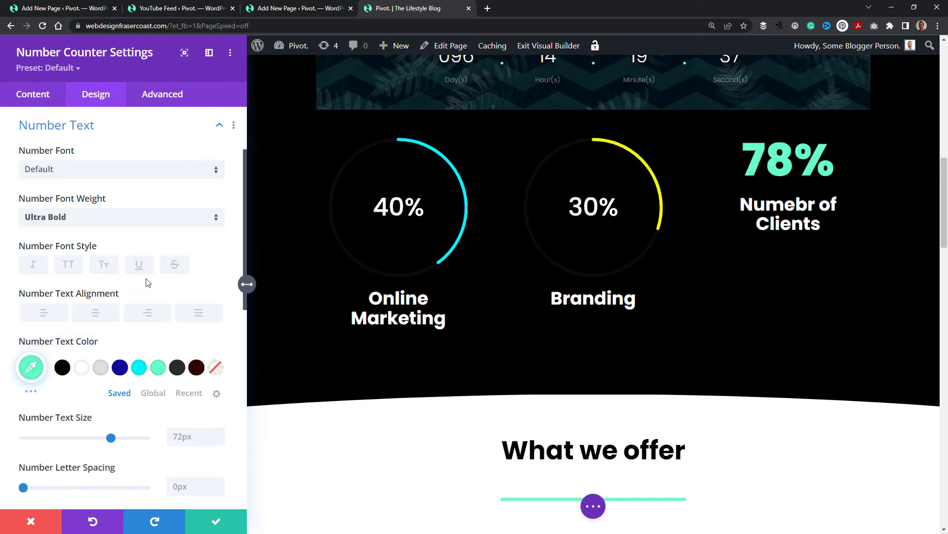
pyautogui.scroll(-7, 147, 283)
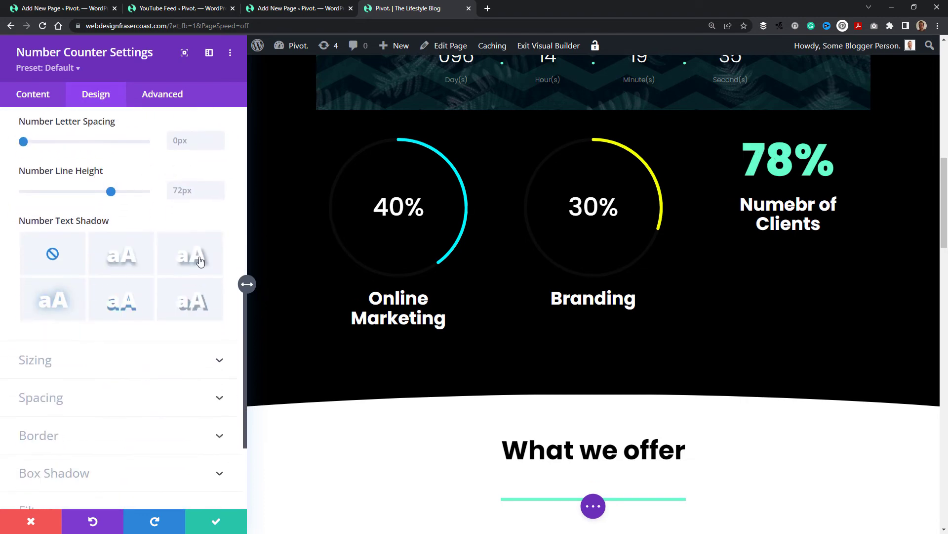
pyautogui.click(200, 261)
pyautogui.scroll(-5, 70, 394)
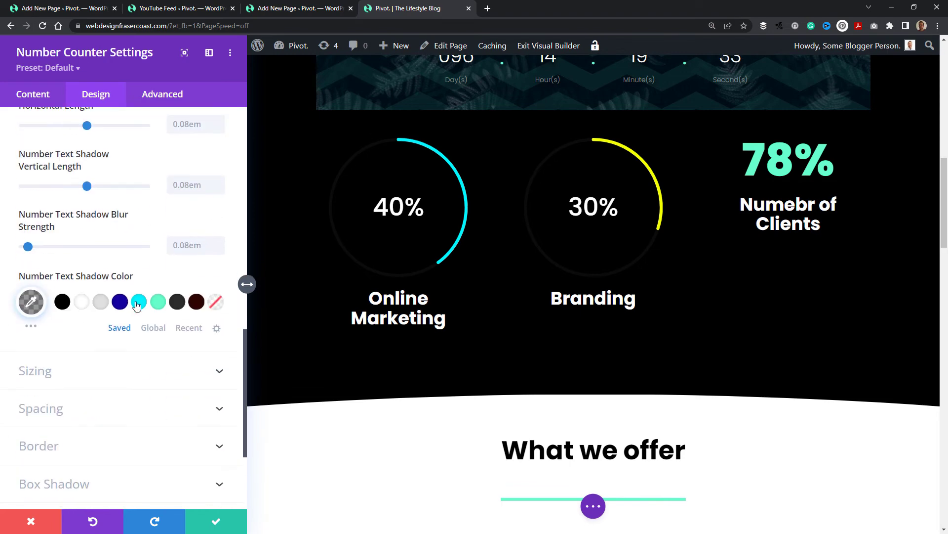
pyautogui.scroll(4, 99, 198)
pyautogui.click(34, 94)
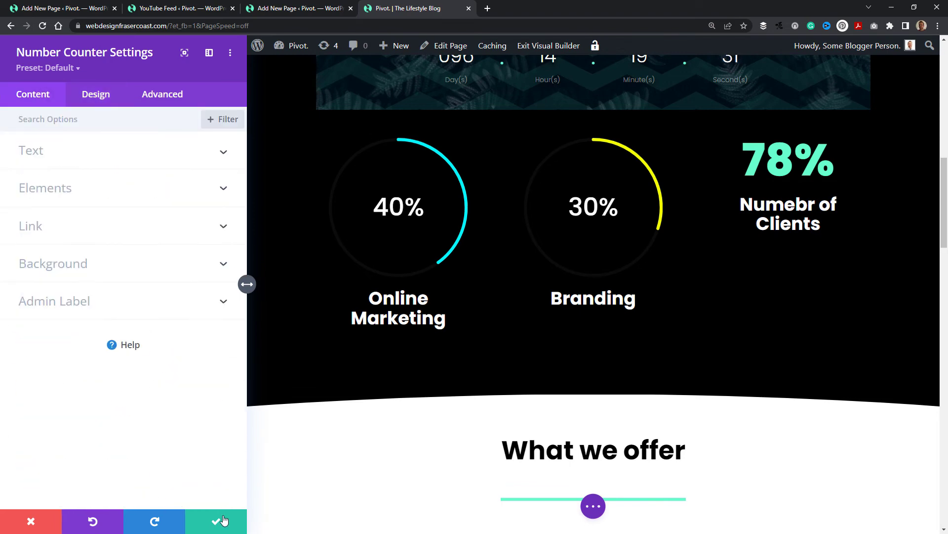
pyautogui.press('Escape')
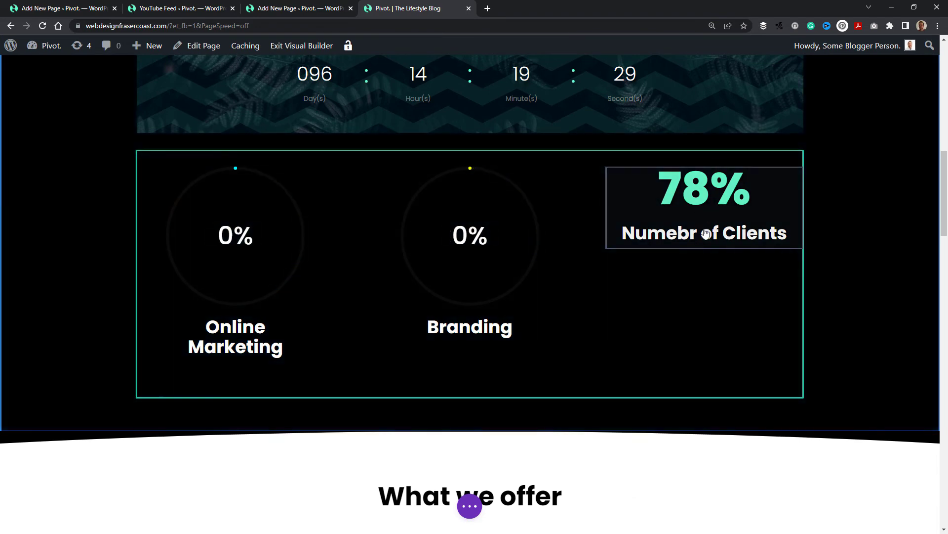
# Insert a Bar Counters module below the 78% number counter
pyautogui.click(704, 227)
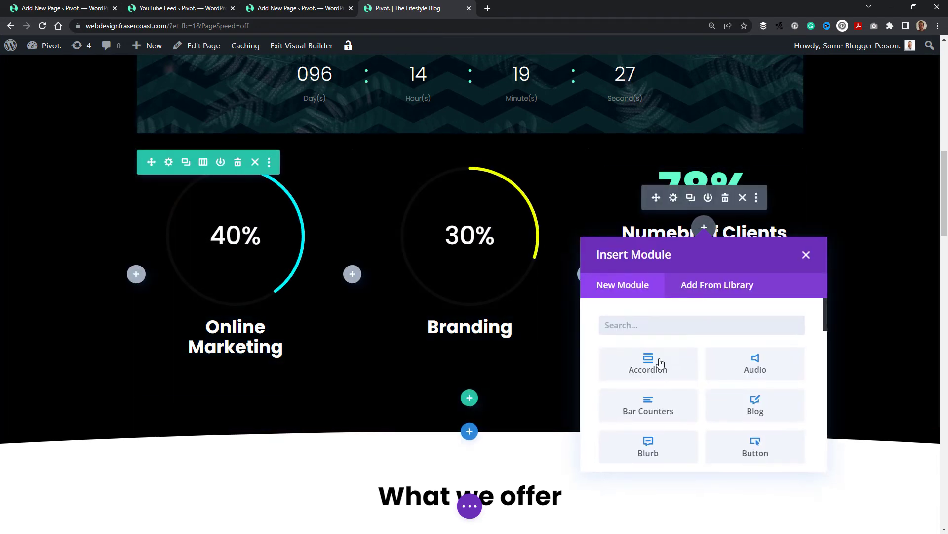
pyautogui.scroll(-1, 679, 361)
pyautogui.scroll(-1, 692, 345)
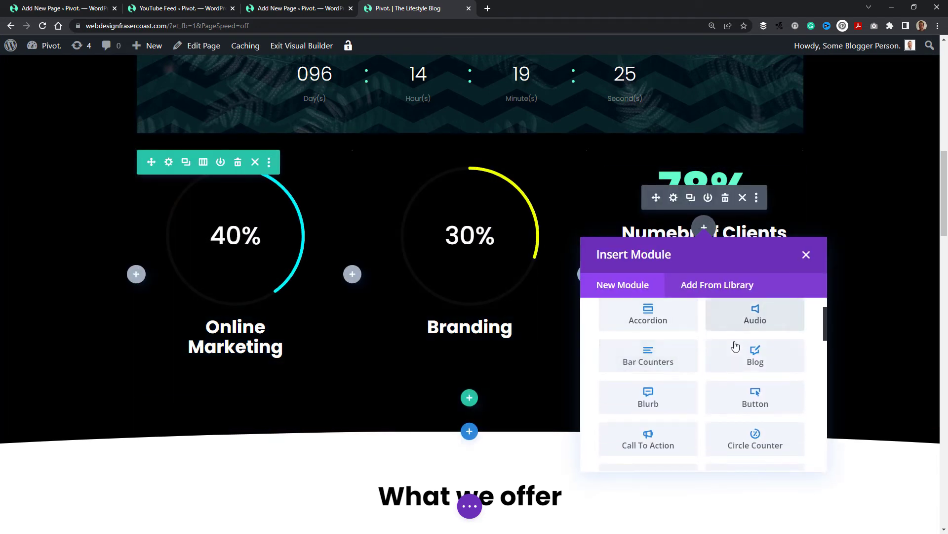
pyautogui.scroll(-3, 737, 349)
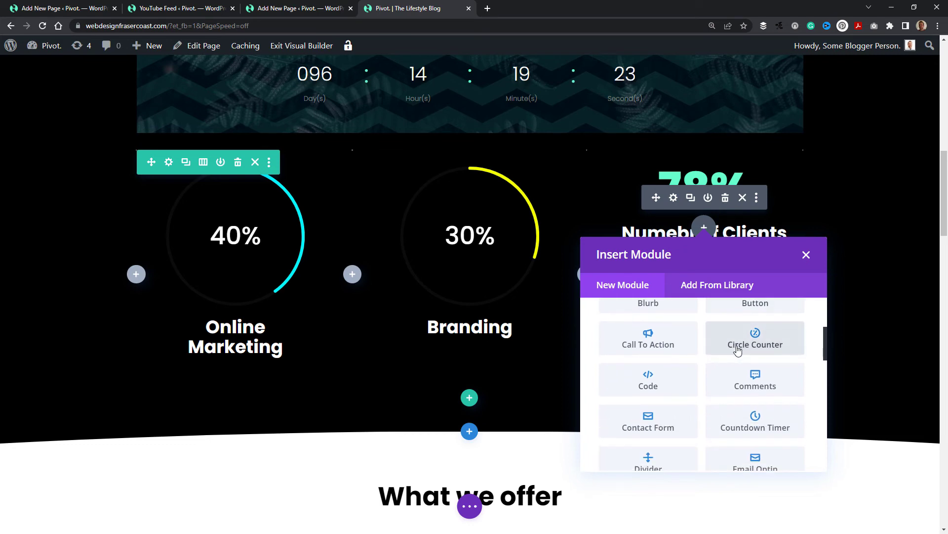
pyautogui.scroll(-2, 736, 353)
pyautogui.scroll(3, 761, 355)
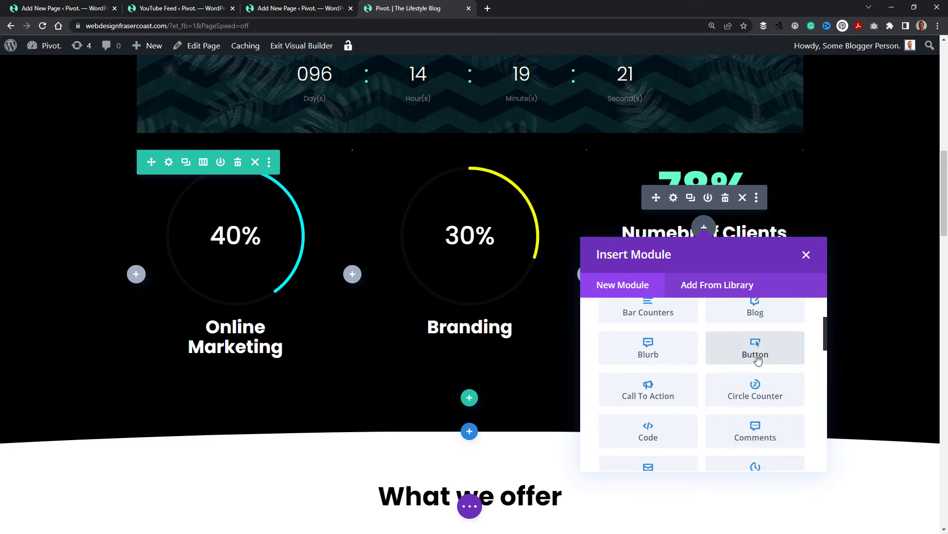
pyautogui.scroll(3, 761, 361)
pyautogui.scroll(-1, 764, 366)
pyautogui.click(661, 363)
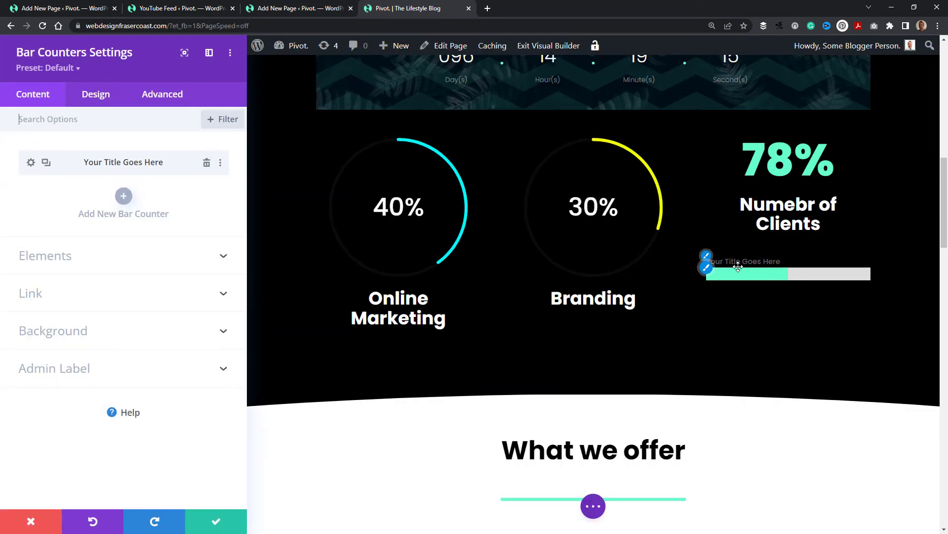
# Title the first bar 'Online Marketing' and set its percent to 40
pyautogui.click(31, 163)
pyautogui.tripleClick(125, 197)
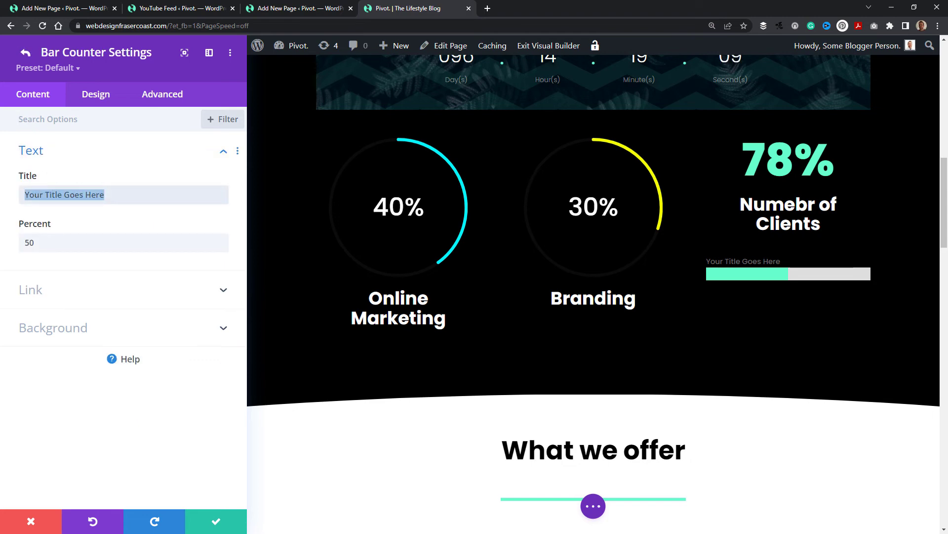
pyautogui.write('Online Marketing')
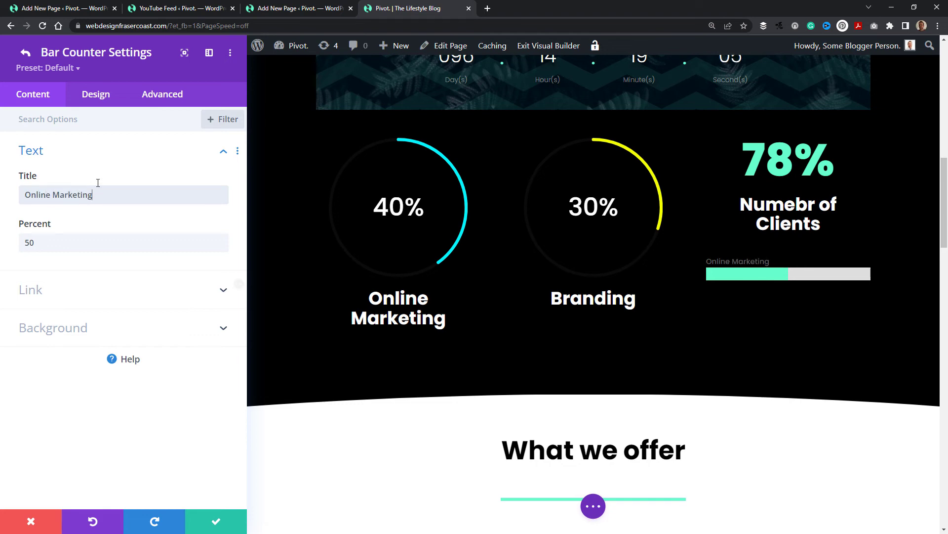
pyautogui.doubleClick(49, 240)
pyautogui.write('40')
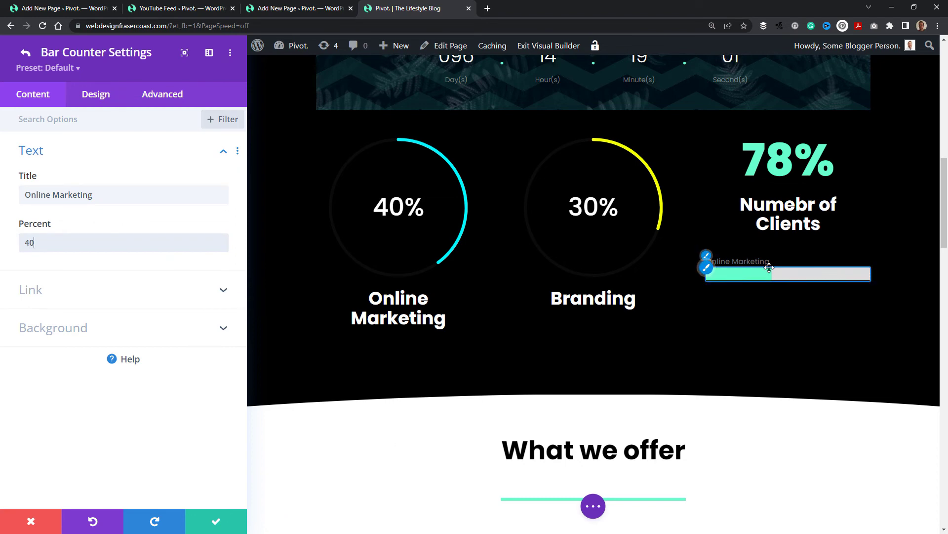
# Give the Online Marketing bar a mint green fill
pyautogui.click(87, 98)
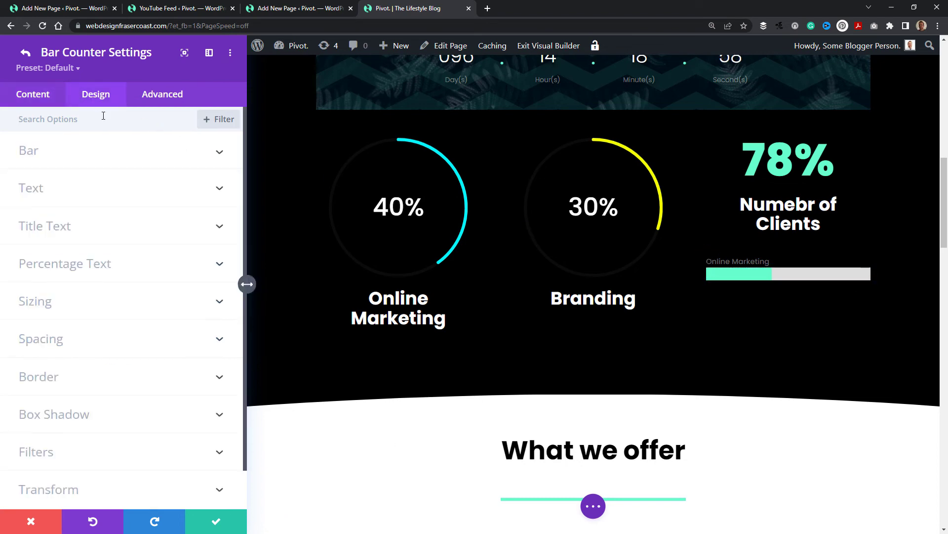
pyautogui.click(73, 189)
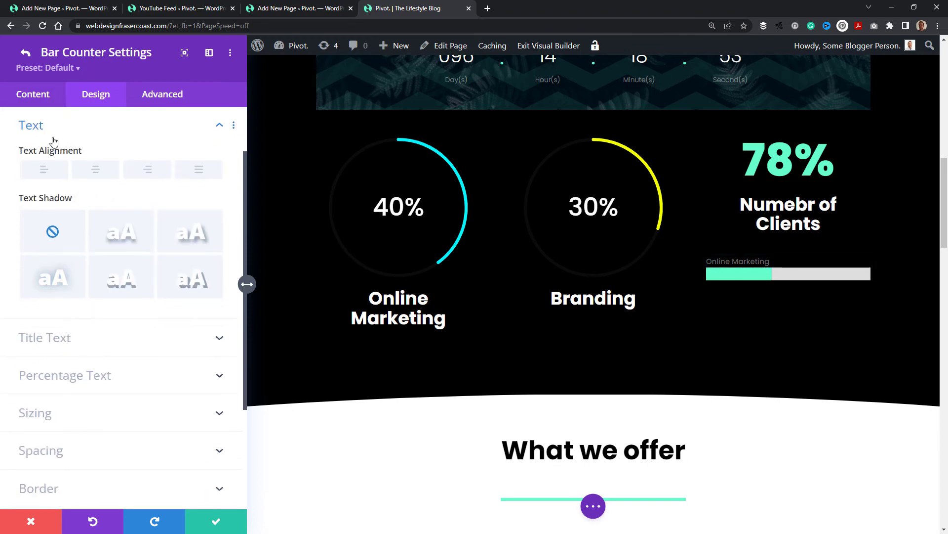
pyautogui.scroll(3, 55, 146)
pyautogui.click(59, 153)
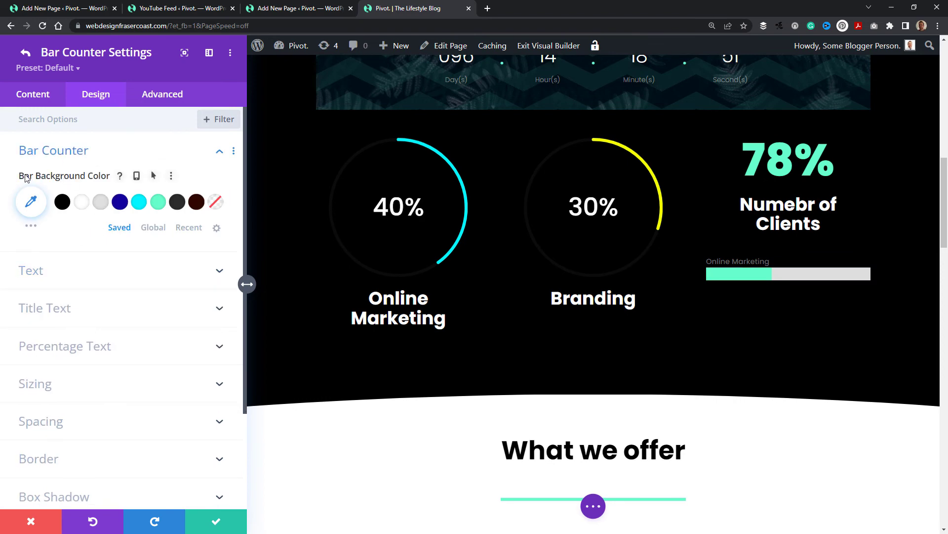
pyautogui.click(177, 204)
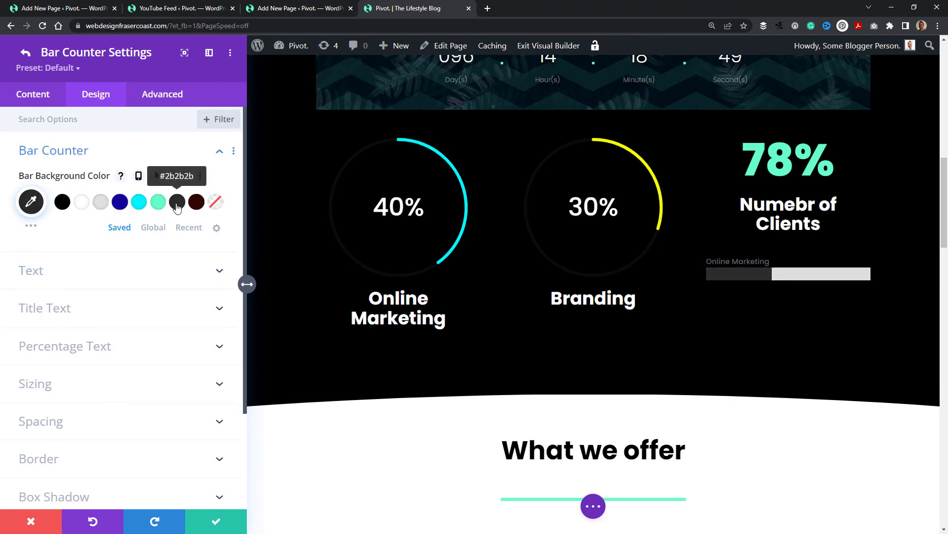
pyautogui.click(162, 206)
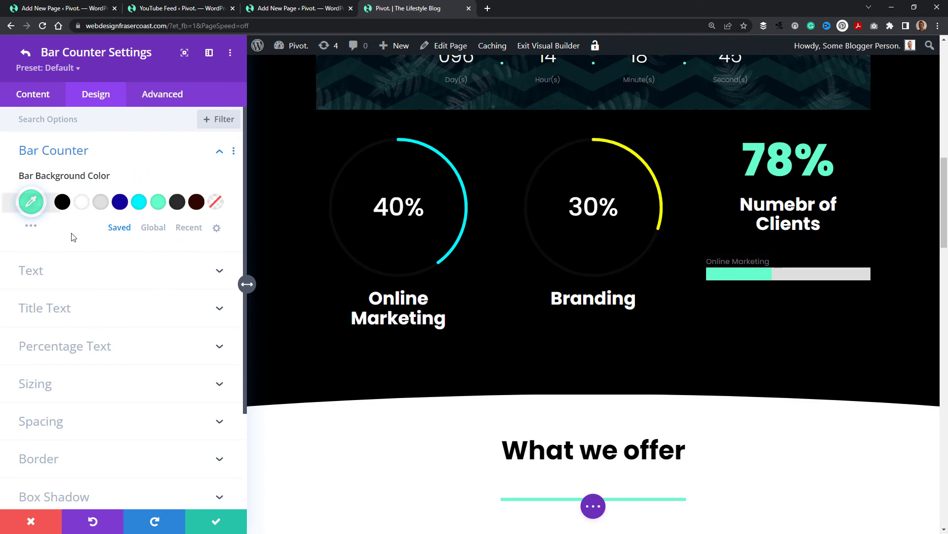
# Make the bar title white and the percentage text mint green
pyautogui.click(57, 307)
pyautogui.click(82, 368)
pyautogui.scroll(-9, 85, 346)
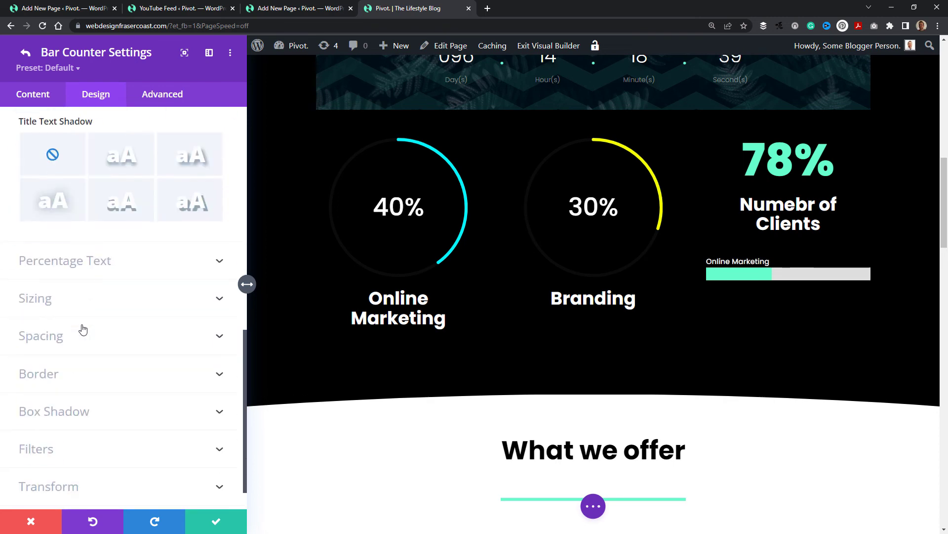
pyautogui.click(90, 266)
pyautogui.scroll(-3, 110, 239)
pyautogui.click(158, 222)
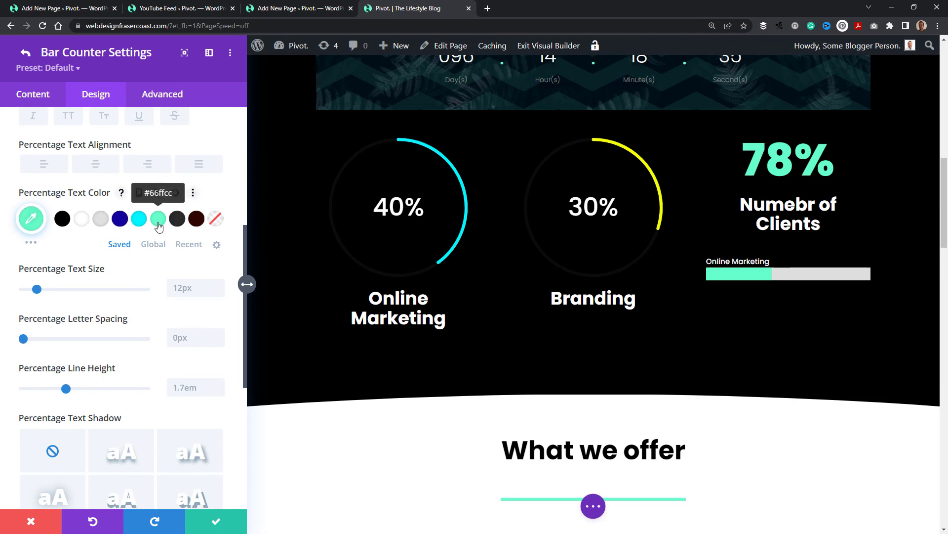
# Recheck the bar's Percent field, then browse its design and advanced options
pyautogui.scroll(6, 121, 283)
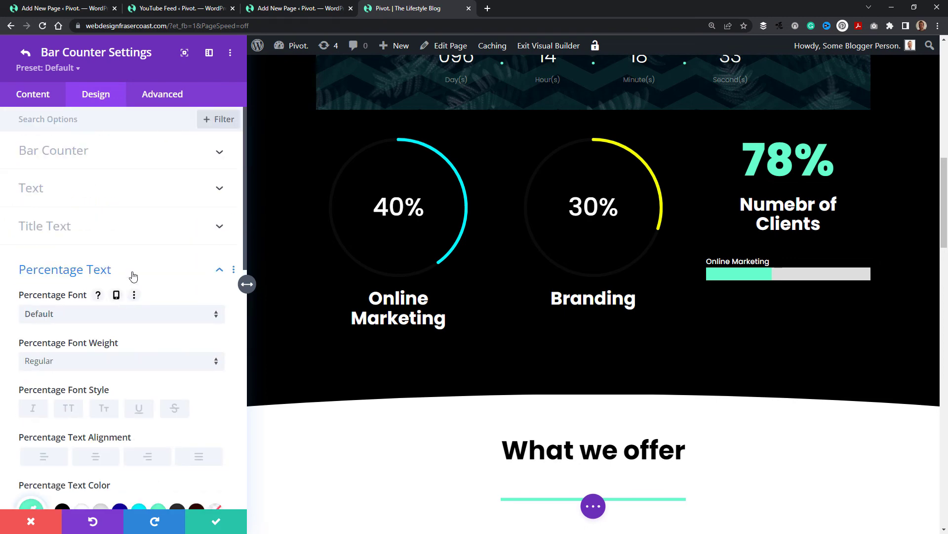
pyautogui.click(41, 100)
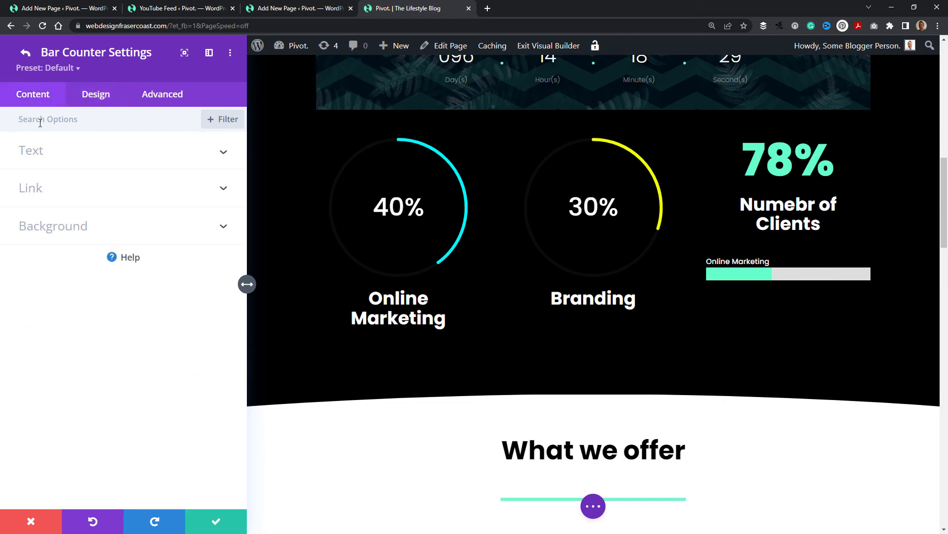
pyautogui.click(61, 152)
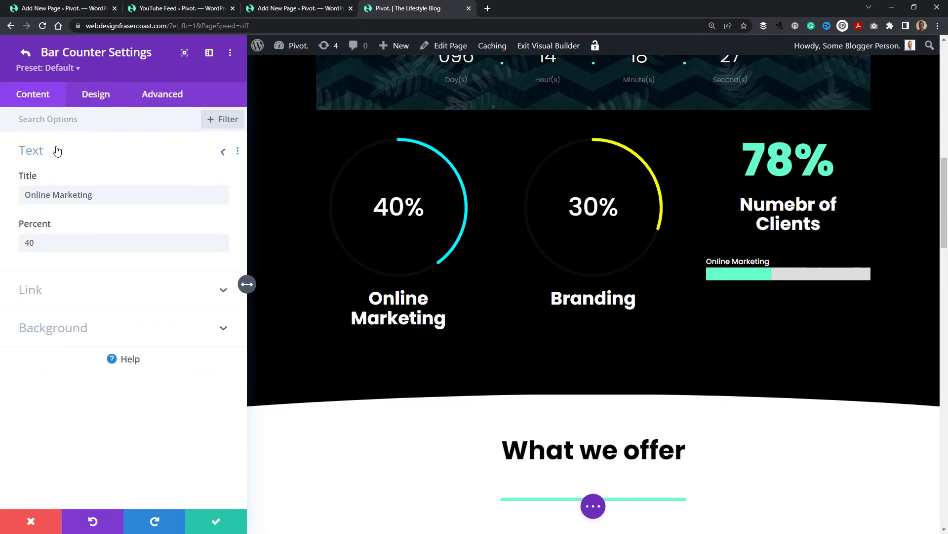
pyautogui.click(69, 245)
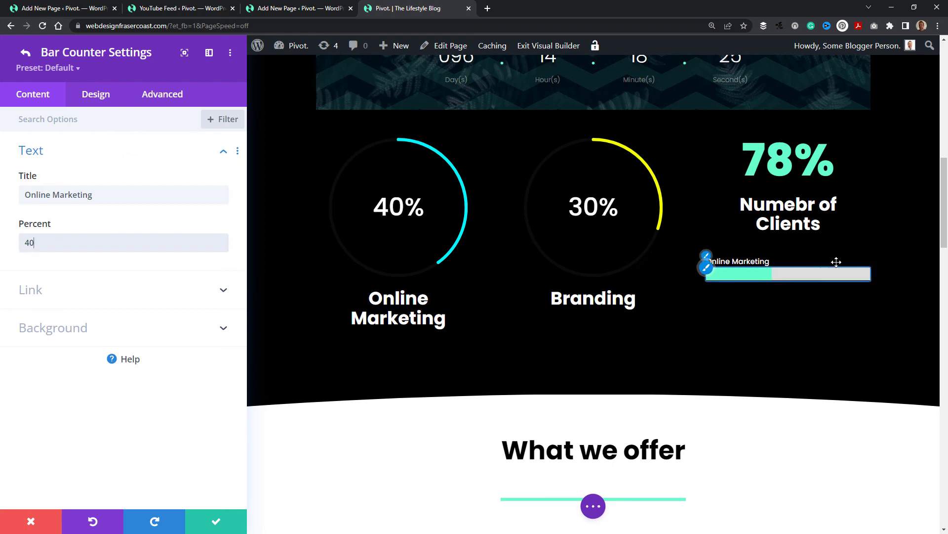
pyautogui.click(96, 95)
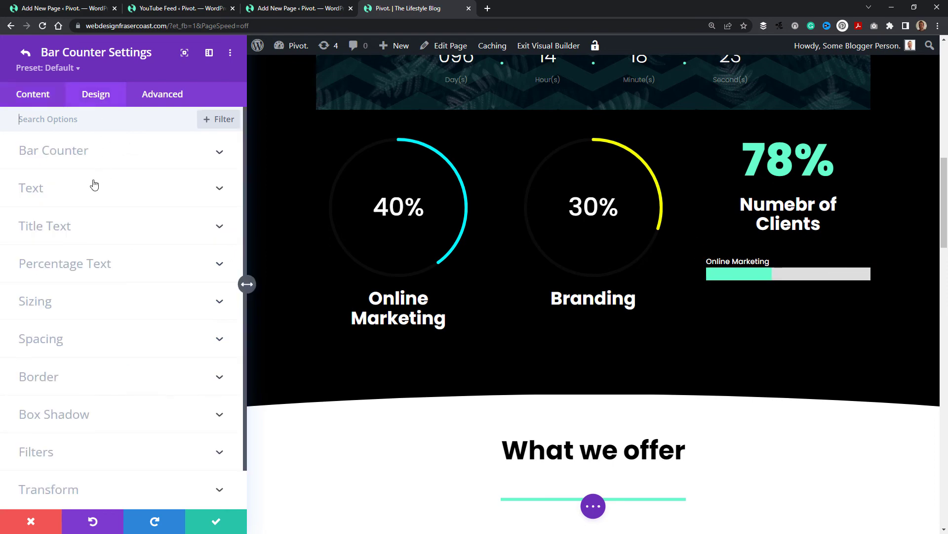
pyautogui.scroll(-1, 84, 212)
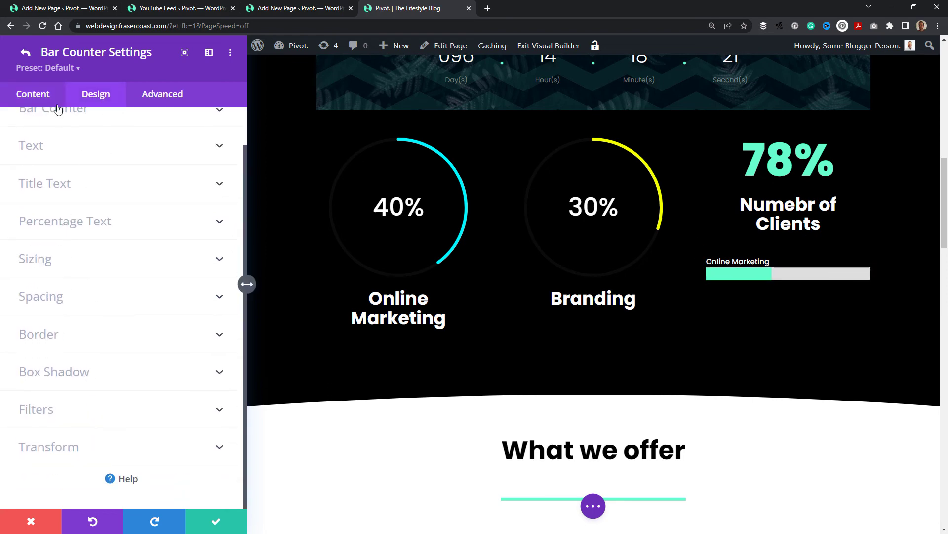
pyautogui.click(159, 93)
# Keep the bar, then turn the percentage display off and back on
pyautogui.click(35, 95)
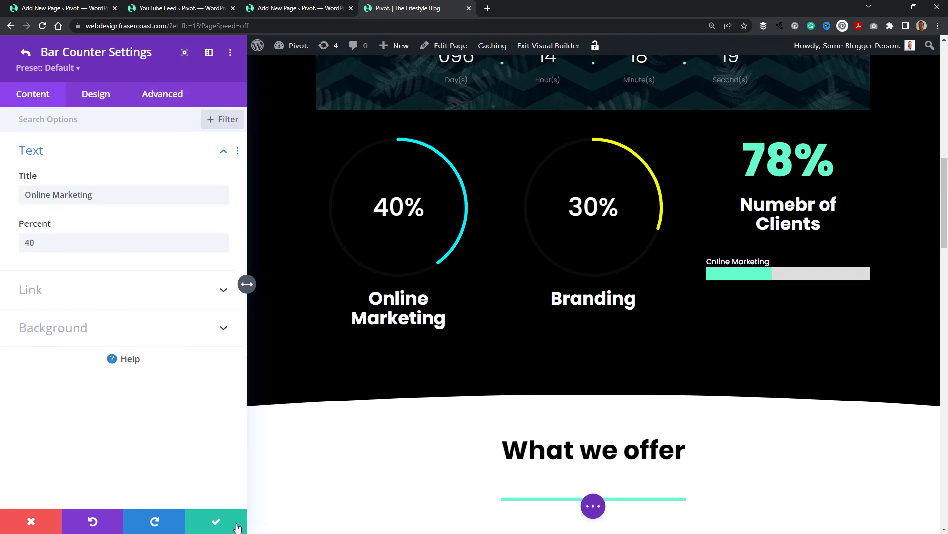
pyautogui.click(241, 525)
pyautogui.click(86, 256)
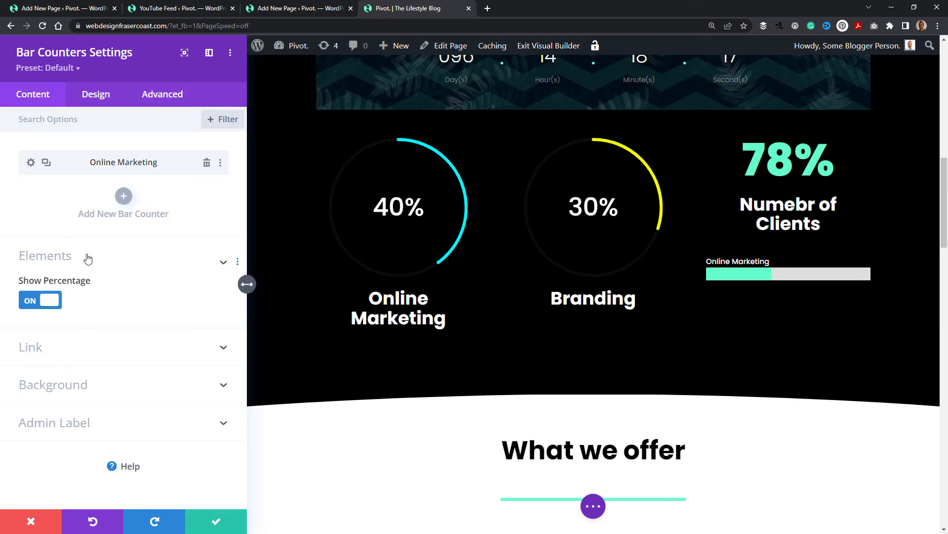
pyautogui.click(50, 307)
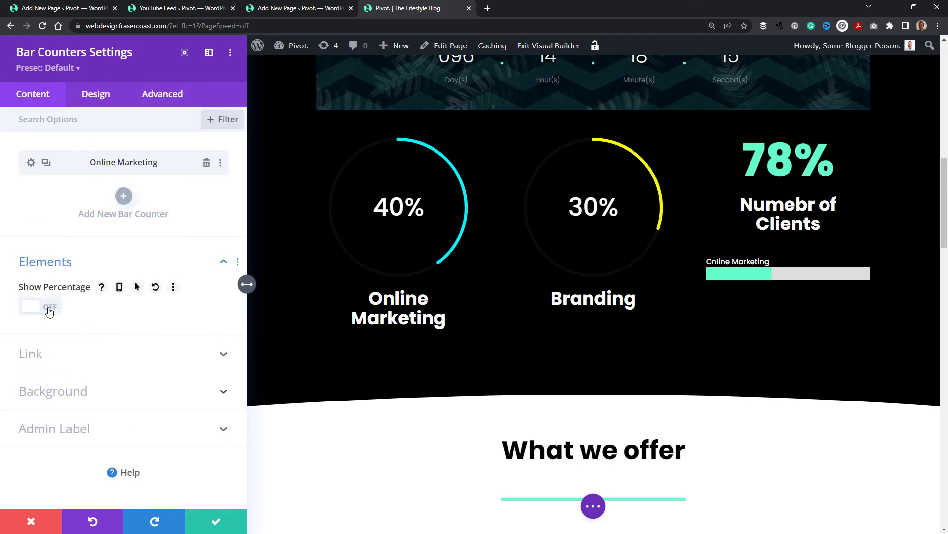
pyautogui.click(49, 308)
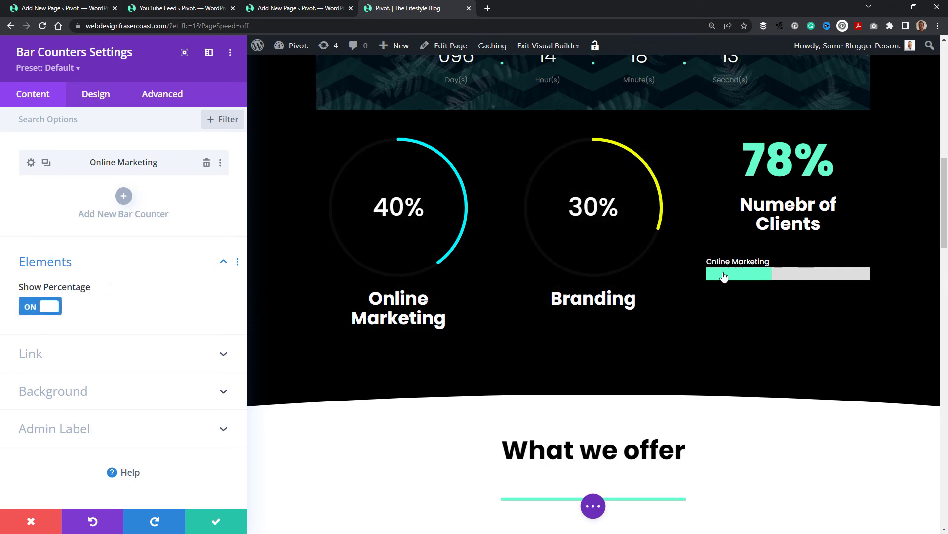
# Try black and white percentage text on the Online Marketing bar, keeping black
pyautogui.click(30, 163)
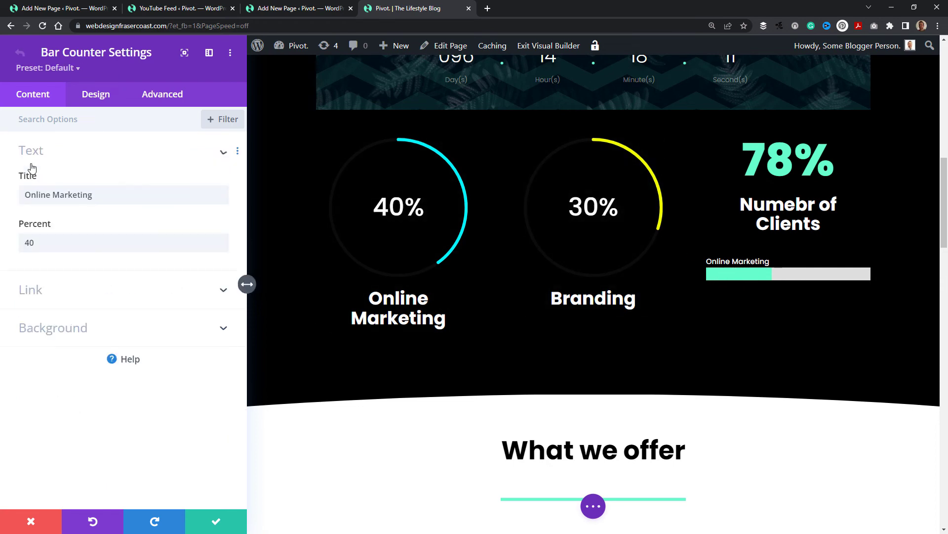
pyautogui.click(96, 95)
pyautogui.click(78, 263)
pyautogui.click(62, 367)
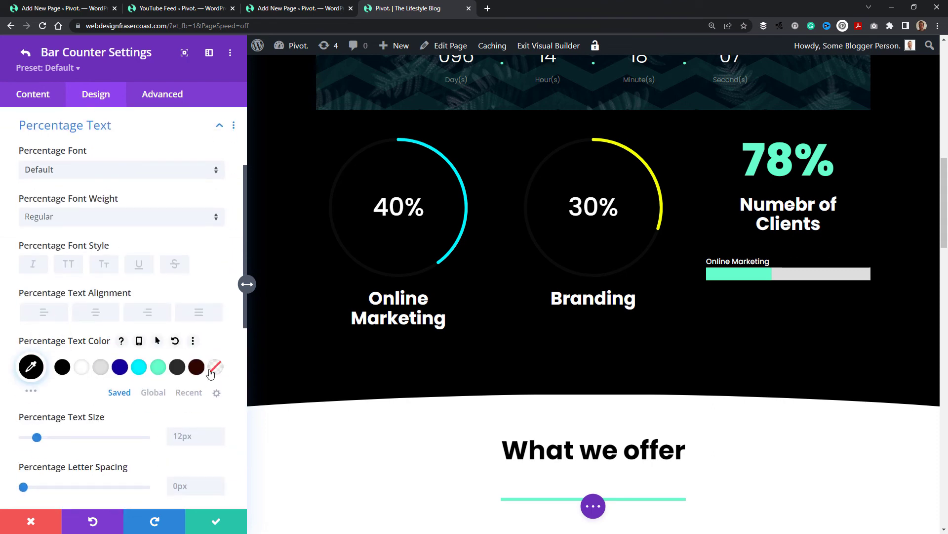
pyautogui.click(82, 369)
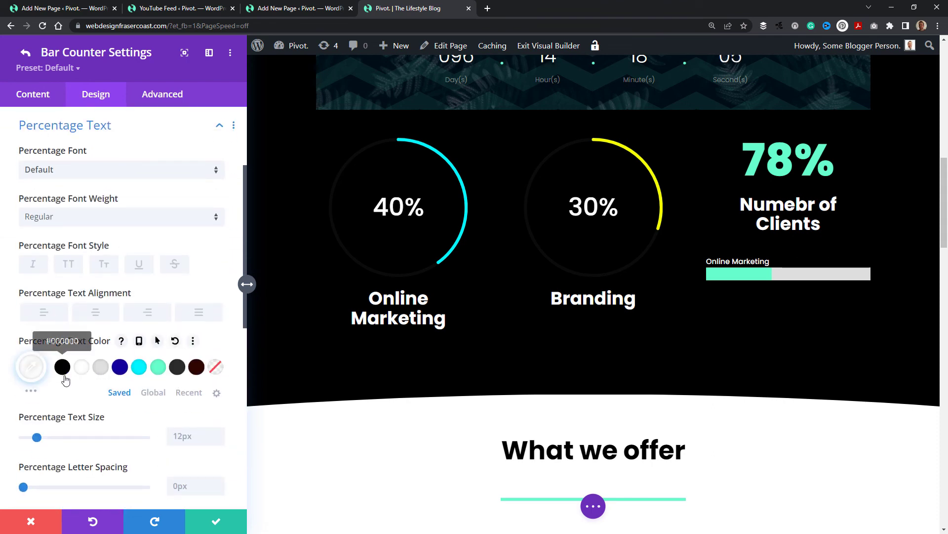
pyautogui.scroll(-2, 70, 356)
pyautogui.click(62, 317)
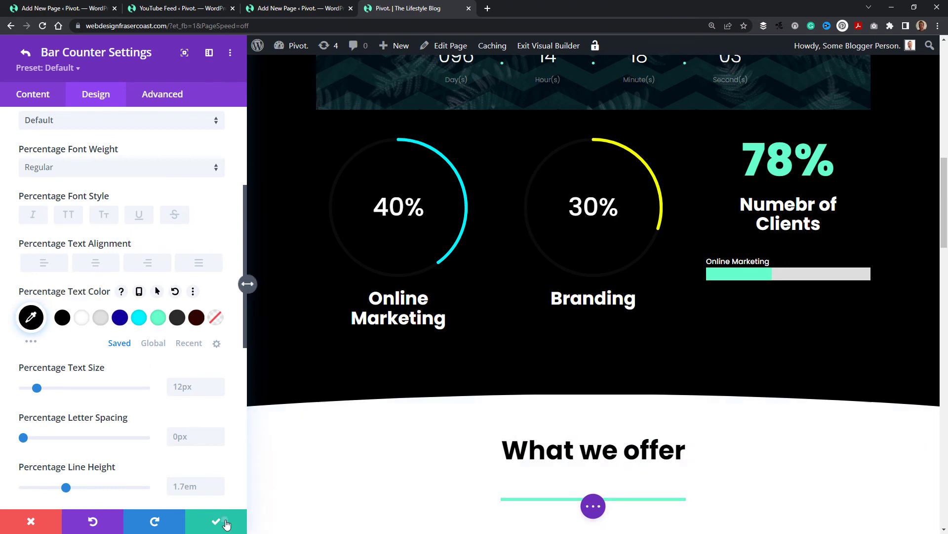
pyautogui.click(26, 52)
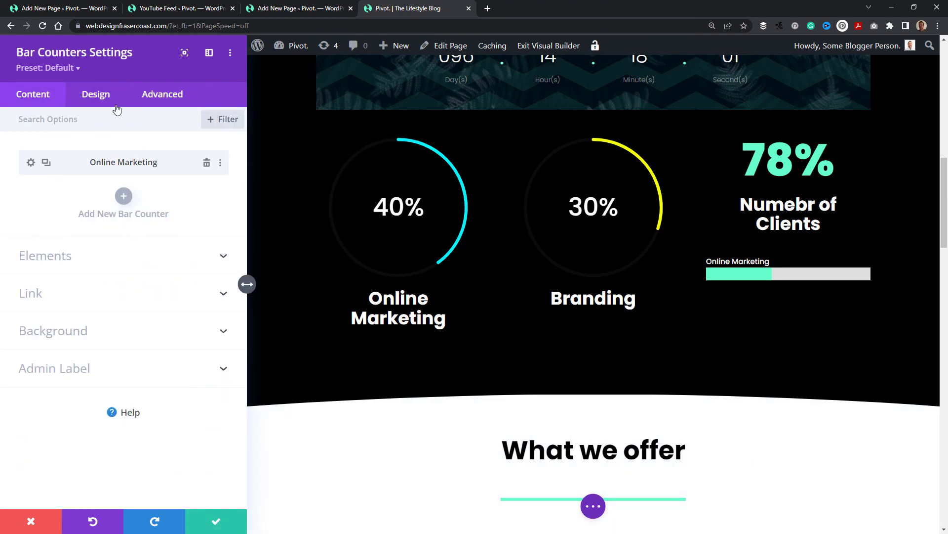
# Set the module's percentage text colour to white and review the bar colour settings
pyautogui.click(113, 105)
pyautogui.click(99, 178)
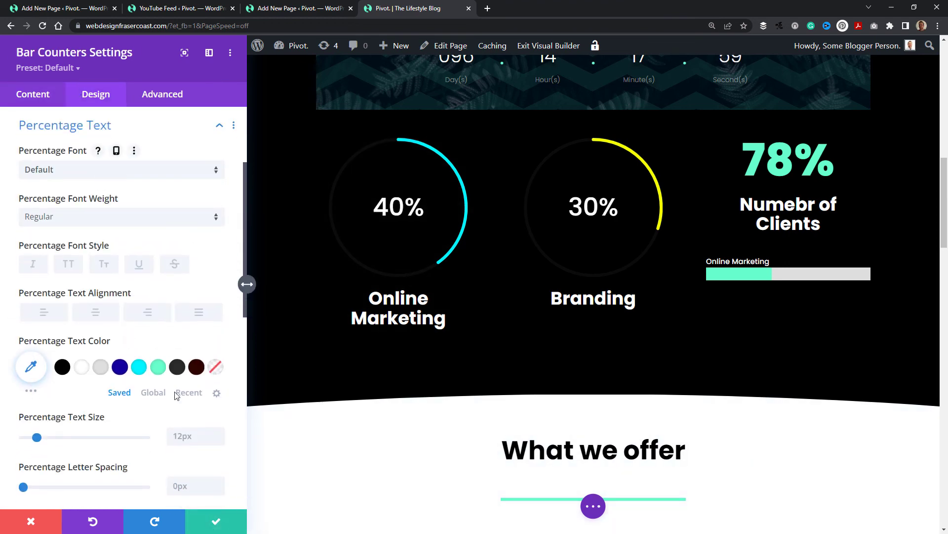
pyautogui.click(65, 371)
pyautogui.click(81, 367)
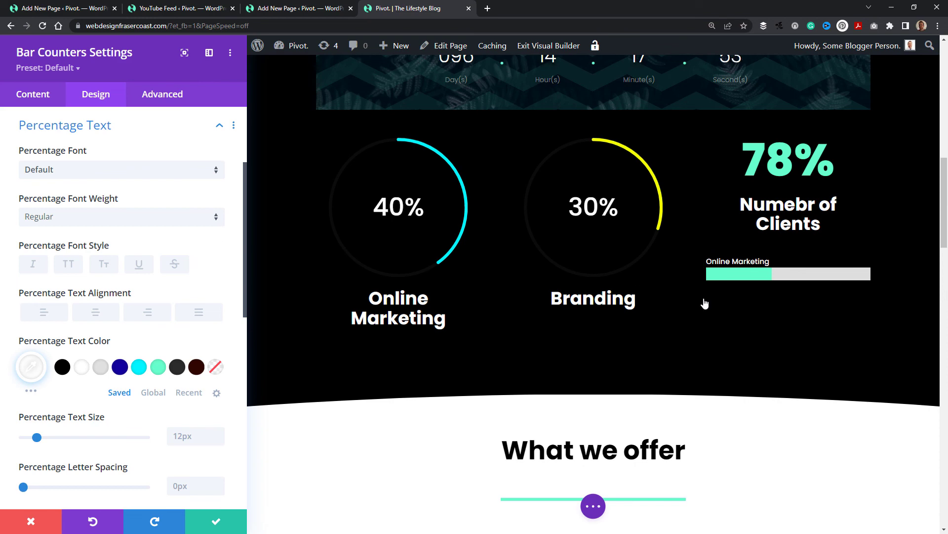
pyautogui.scroll(-4, 152, 262)
pyautogui.scroll(7, 97, 146)
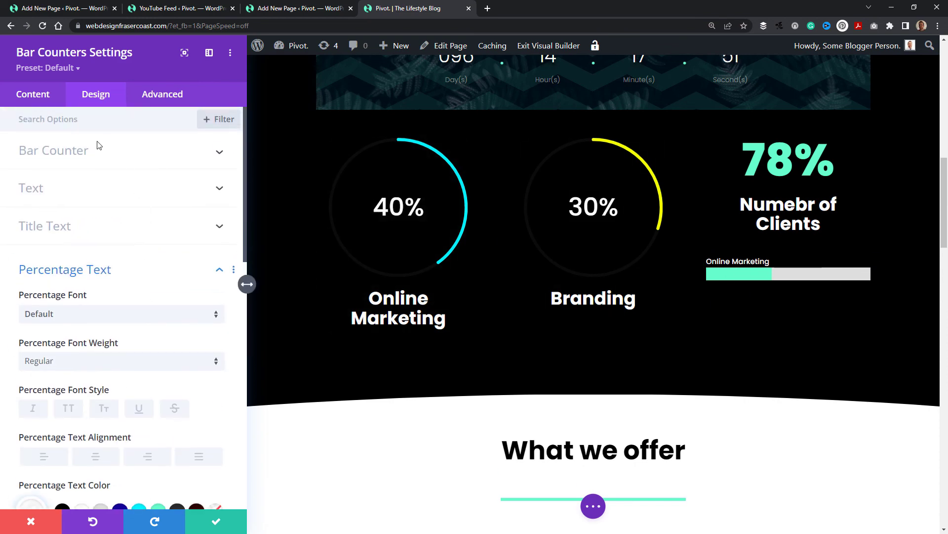
pyautogui.click(96, 150)
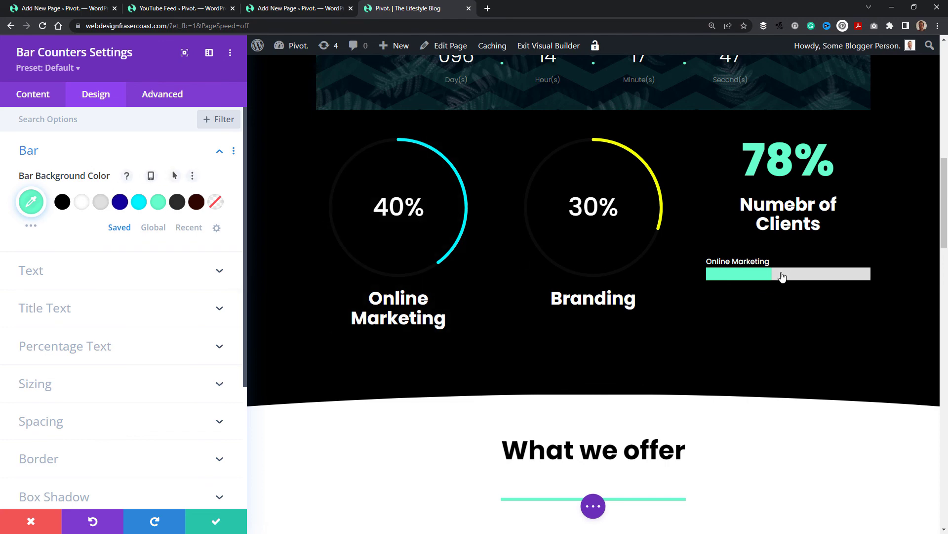
pyautogui.scroll(-3, 99, 369)
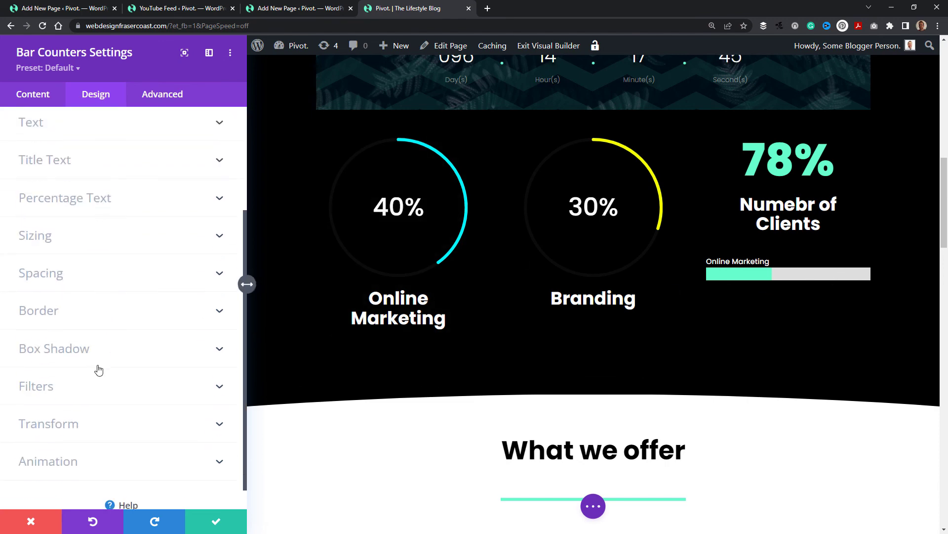
# Make the bar track background dark grey and save the bar counters module
pyautogui.click(50, 98)
pyautogui.click(70, 332)
pyautogui.scroll(-2, 70, 332)
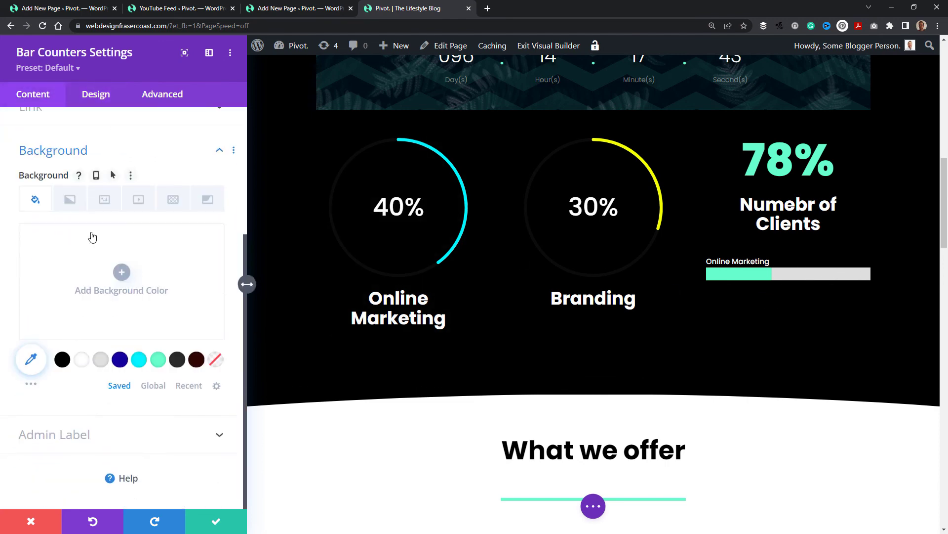
pyautogui.click(63, 359)
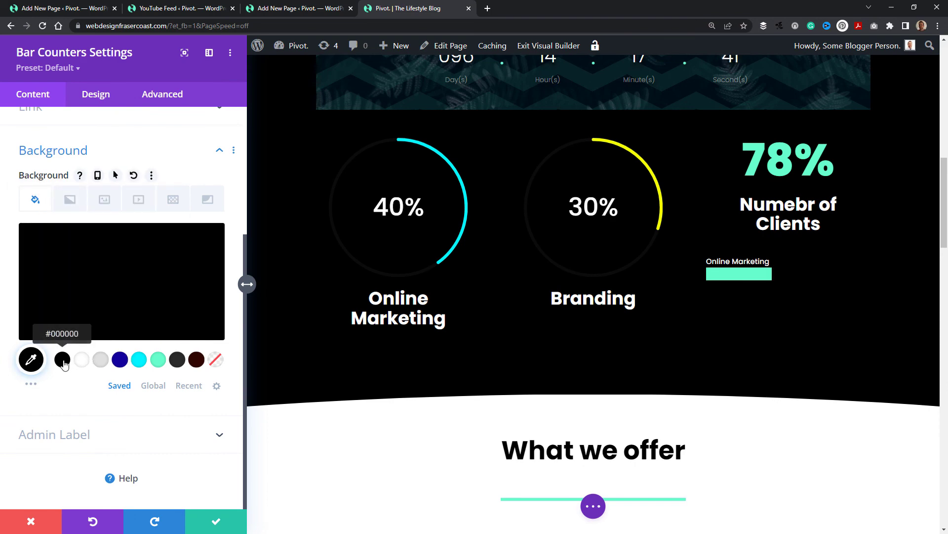
pyautogui.click(102, 271)
pyautogui.moveTo(24, 336); pyautogui.dragTo(22, 321)
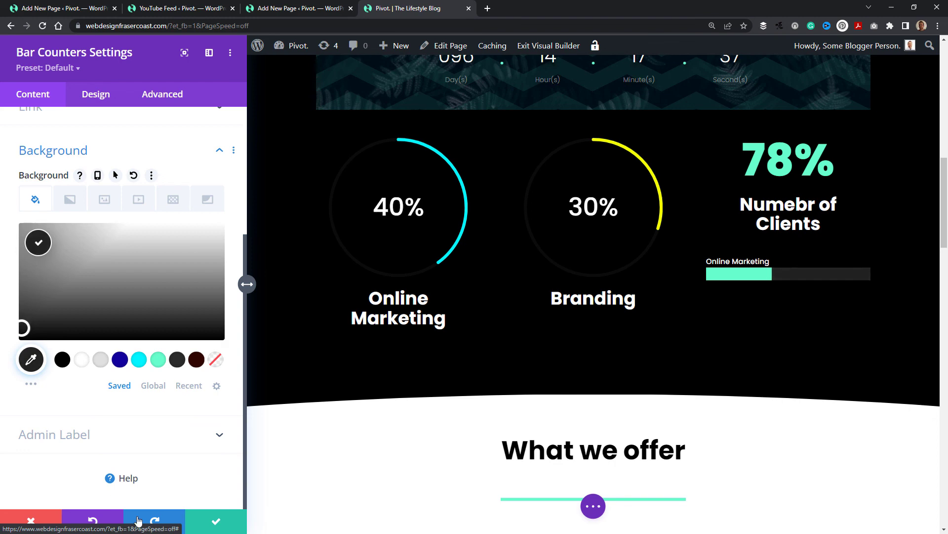
pyautogui.click(216, 520)
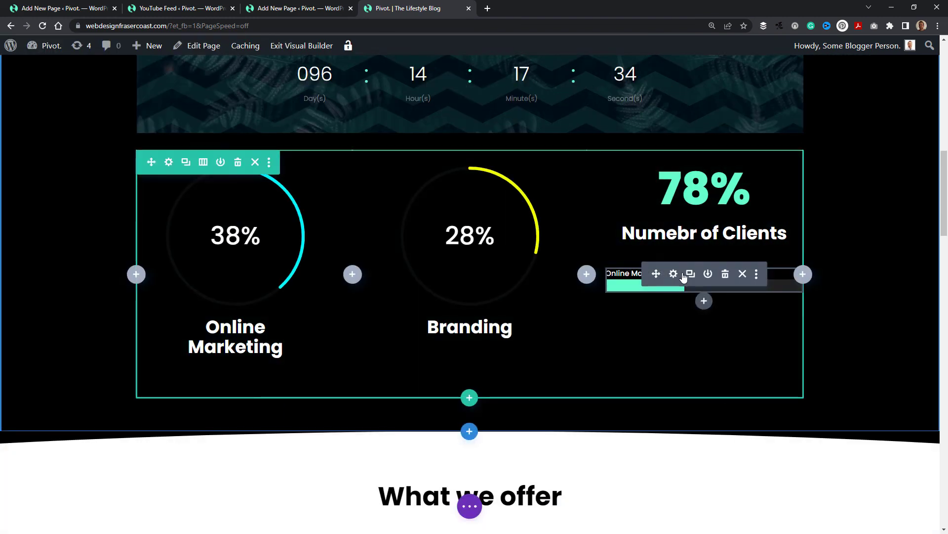
# Duplicate the Online Marketing bar as 'Branding' at 30 percent
pyautogui.click(681, 275)
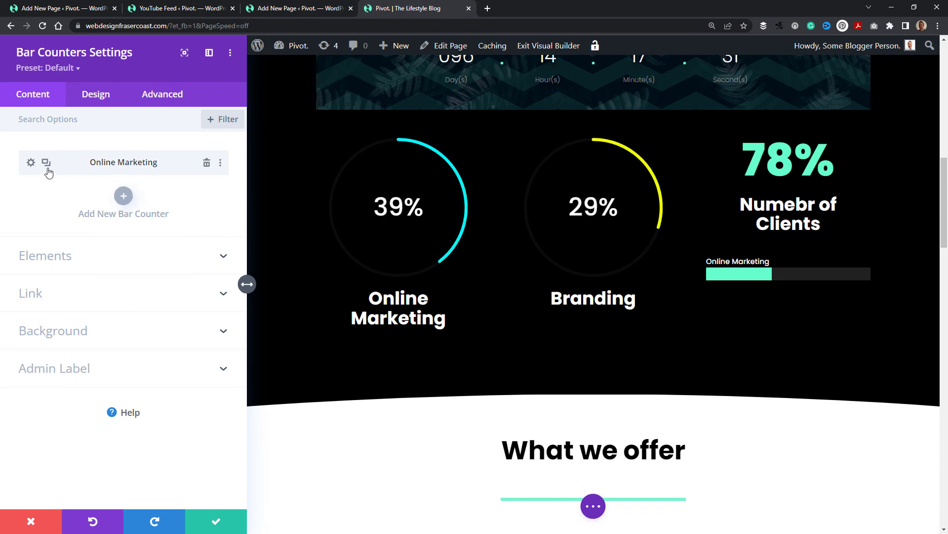
pyautogui.click(47, 163)
pyautogui.click(31, 194)
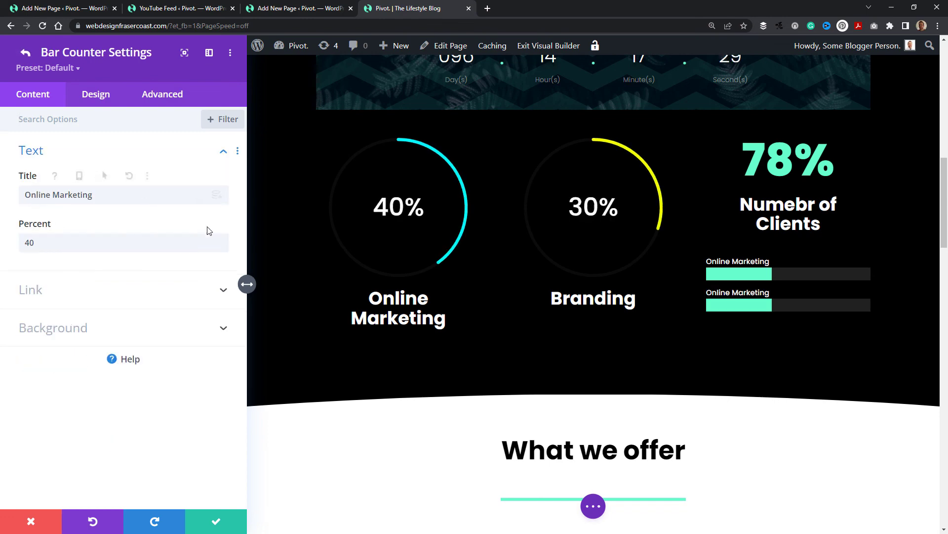
pyautogui.hotkey('ctrl', 'a')
pyautogui.write('Br')
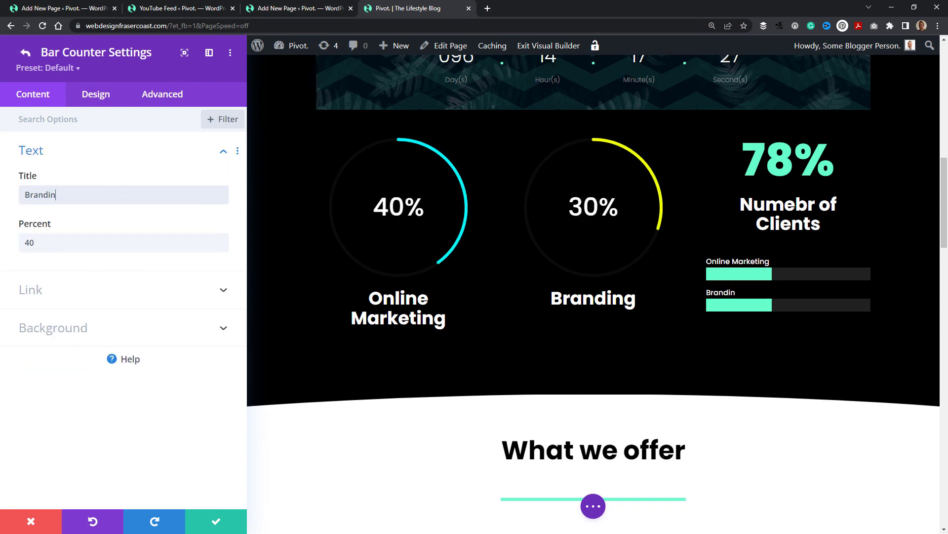
pyautogui.click(76, 240)
pyautogui.hotkey('ctrl', 'a')
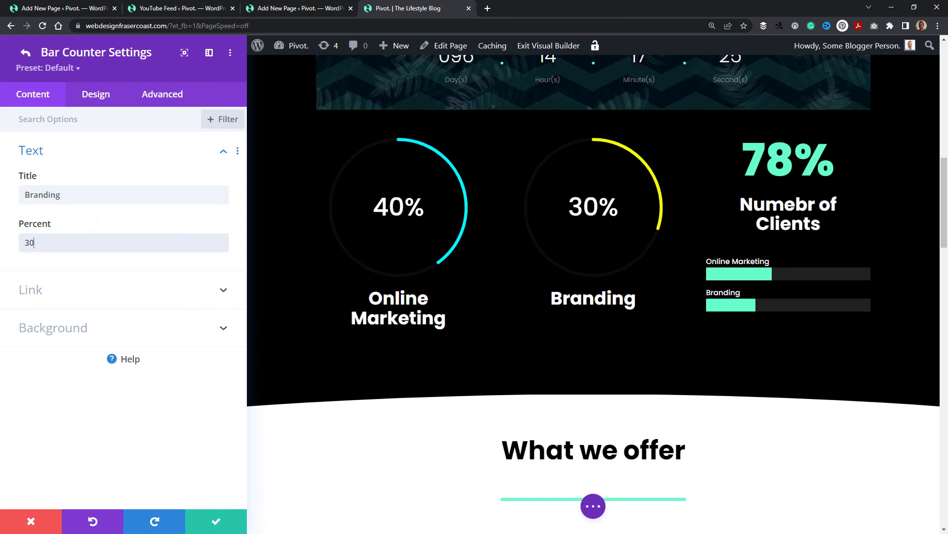
# Colour the Branding bar yellow
pyautogui.click(95, 94)
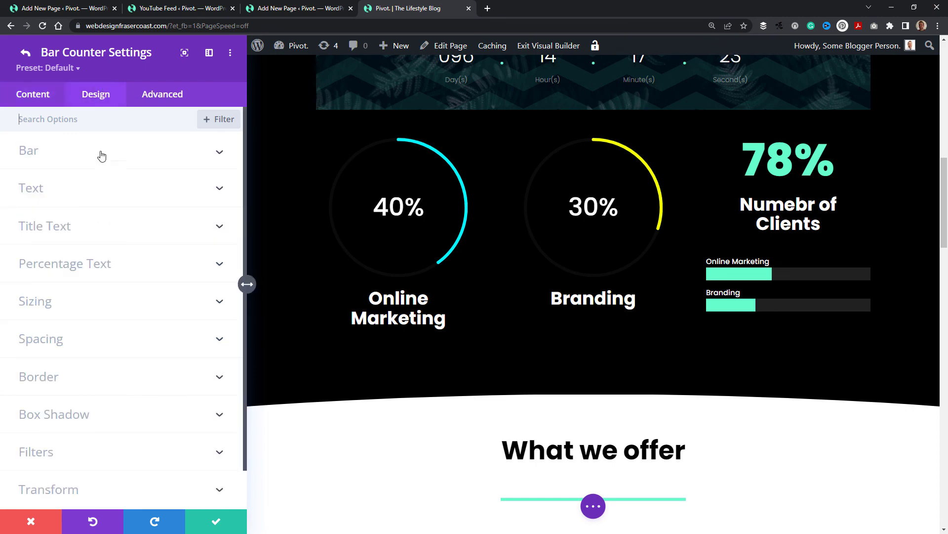
pyautogui.click(94, 163)
pyautogui.click(30, 202)
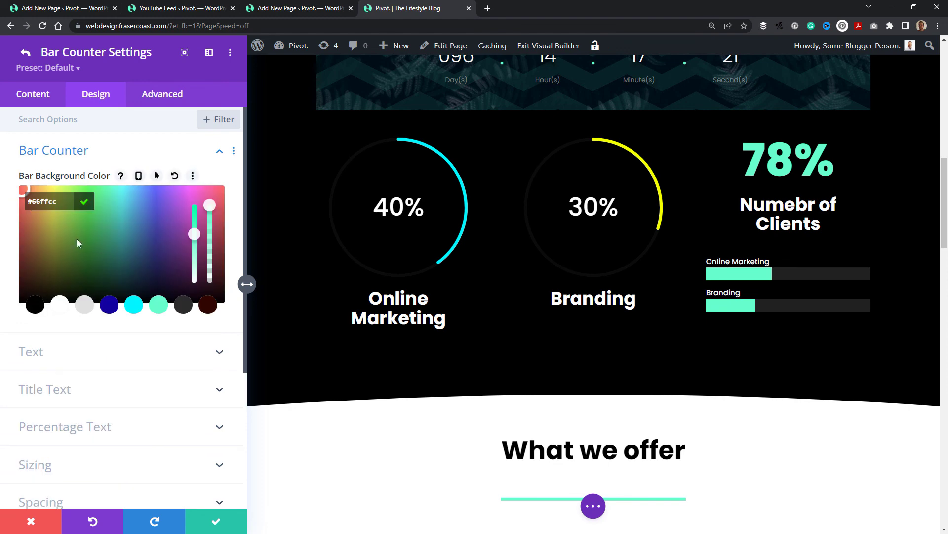
pyautogui.moveTo(68, 231); pyautogui.dragTo(57, 187)
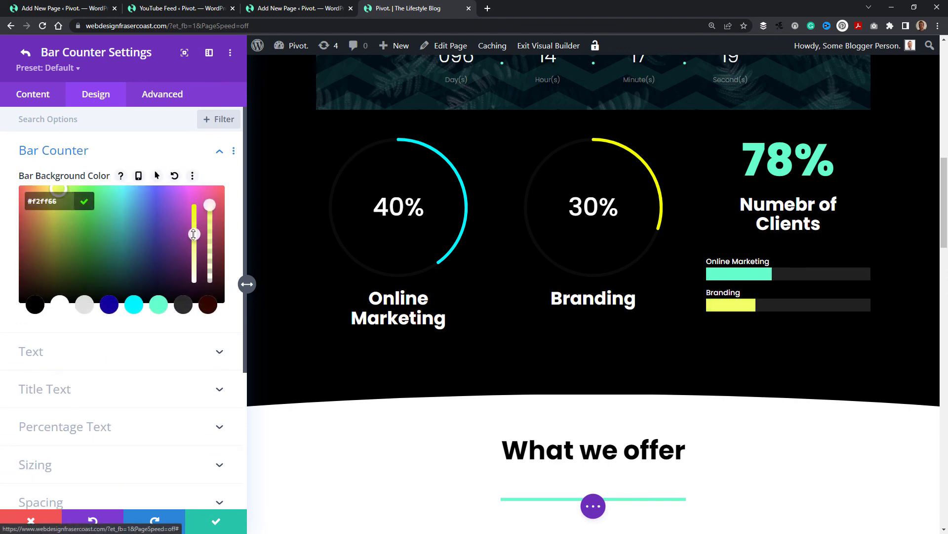
pyautogui.click(205, 516)
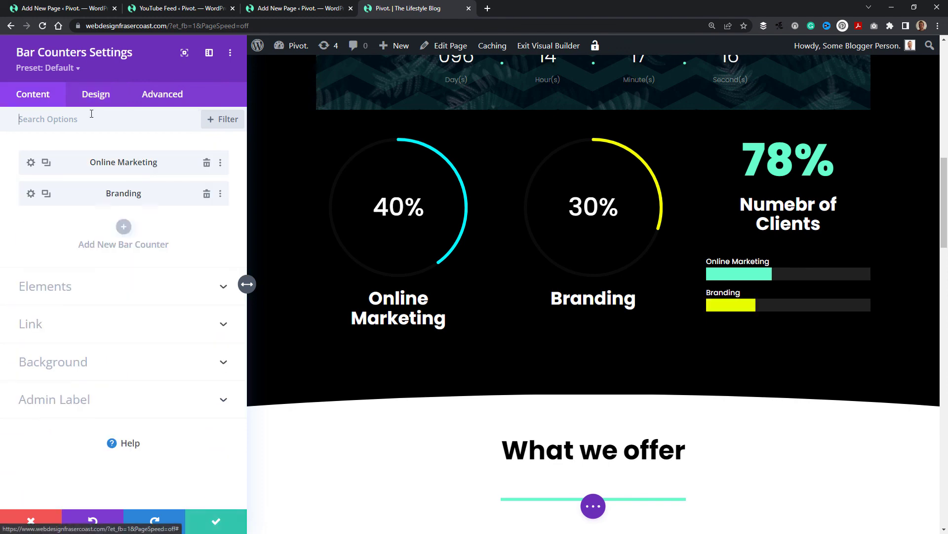
# Duplicate Branding as a cyan 'Mindset' bar and save the module
pyautogui.click(47, 194)
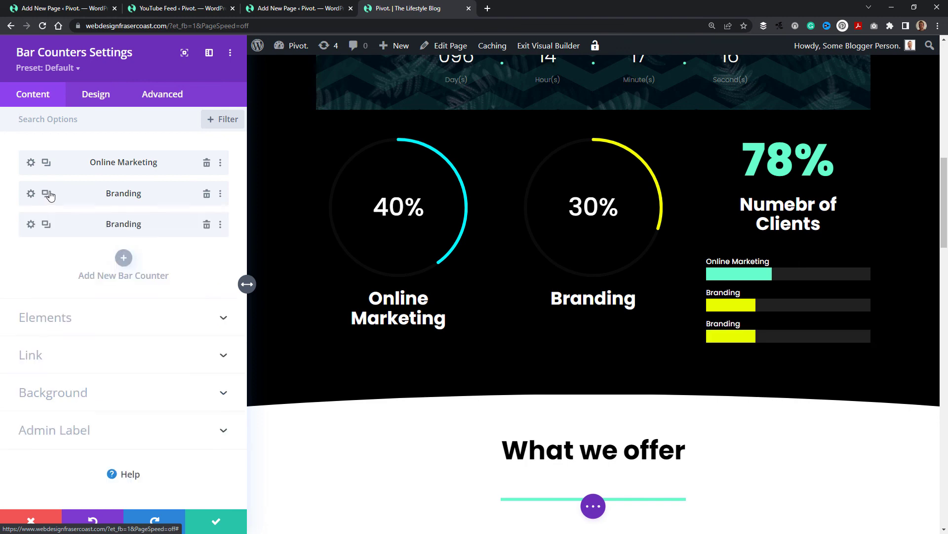
pyautogui.click(30, 225)
pyautogui.doubleClick(99, 194)
pyautogui.write('Mindset')
pyautogui.click(99, 96)
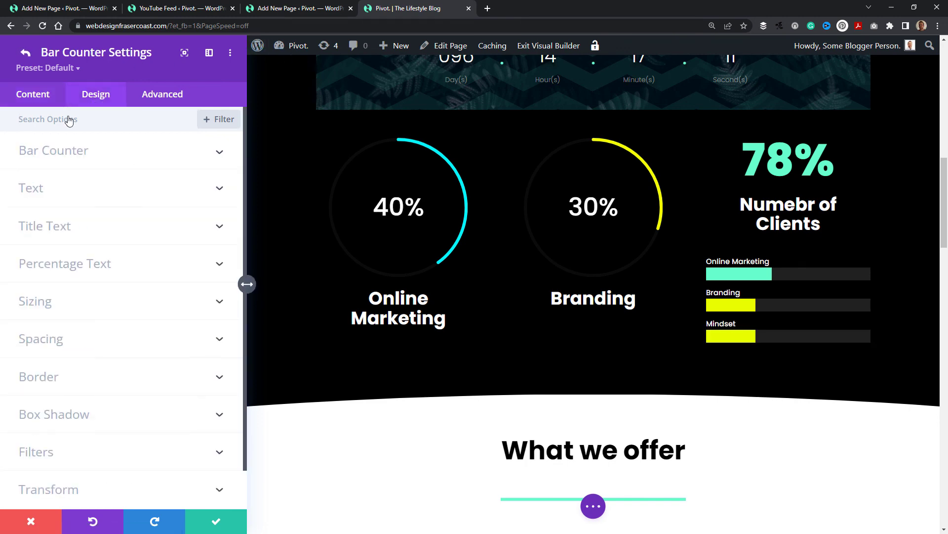
pyautogui.click(139, 202)
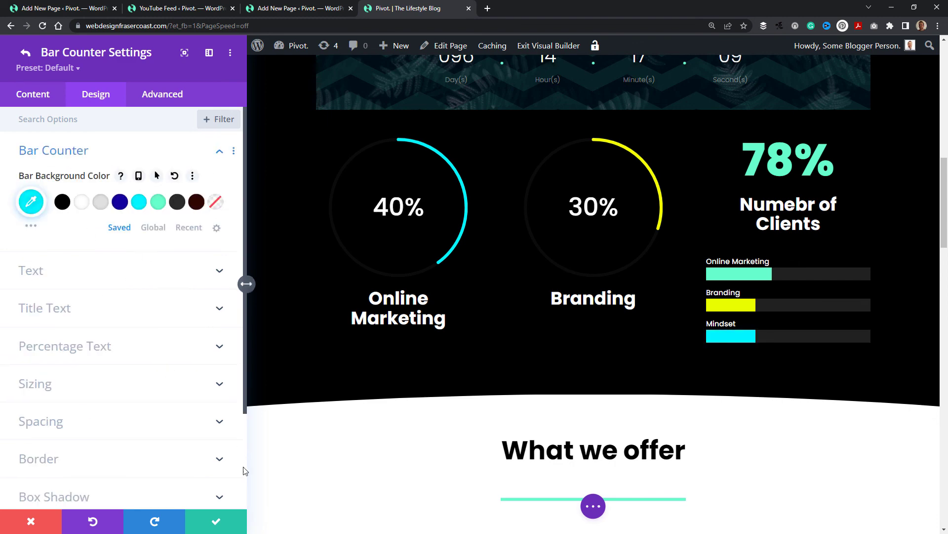
pyautogui.click(220, 526)
pyautogui.click(216, 522)
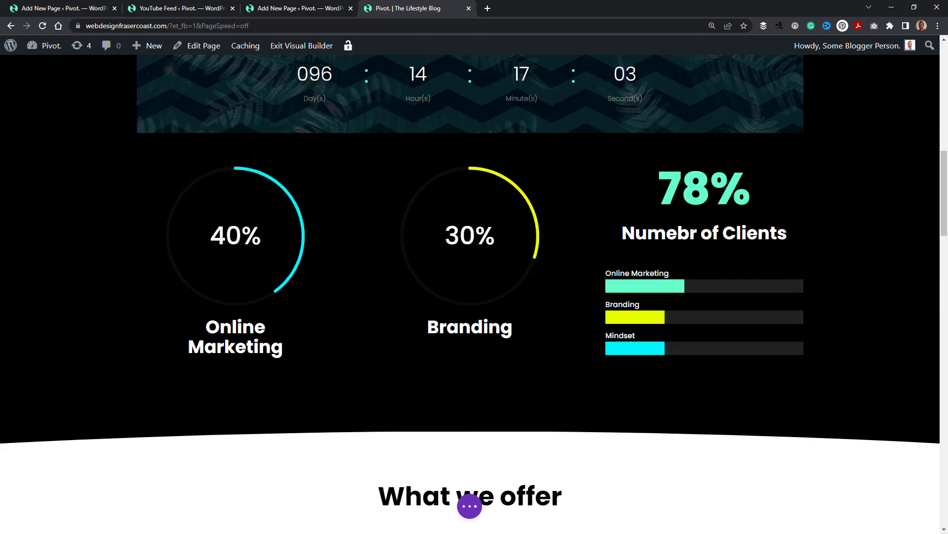
pyautogui.scroll(3, 581, 271)
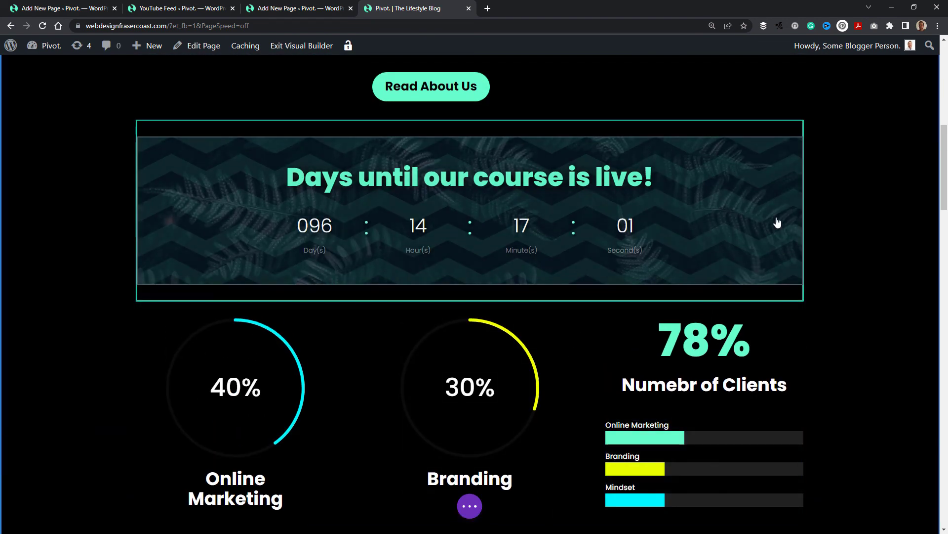
pyautogui.scroll(-2, 790, 395)
pyautogui.scroll(1, 834, 377)
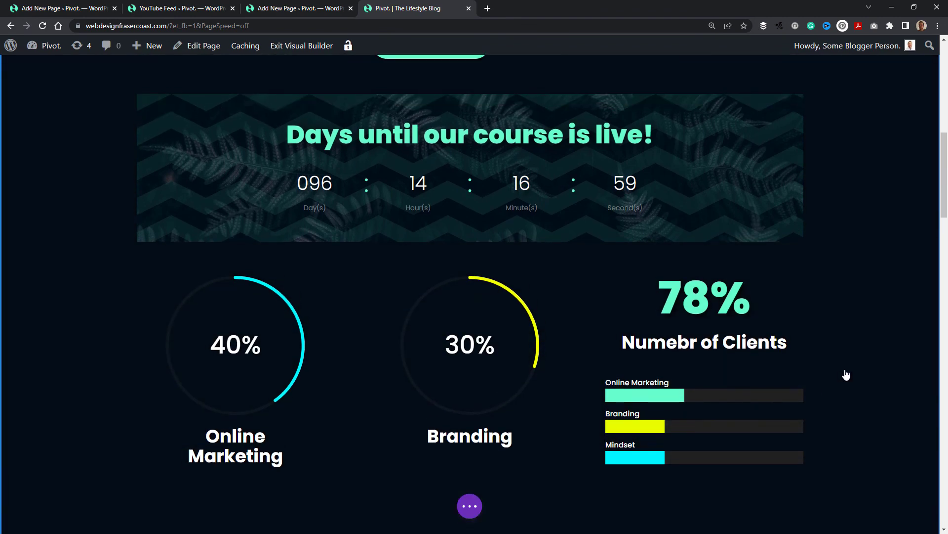